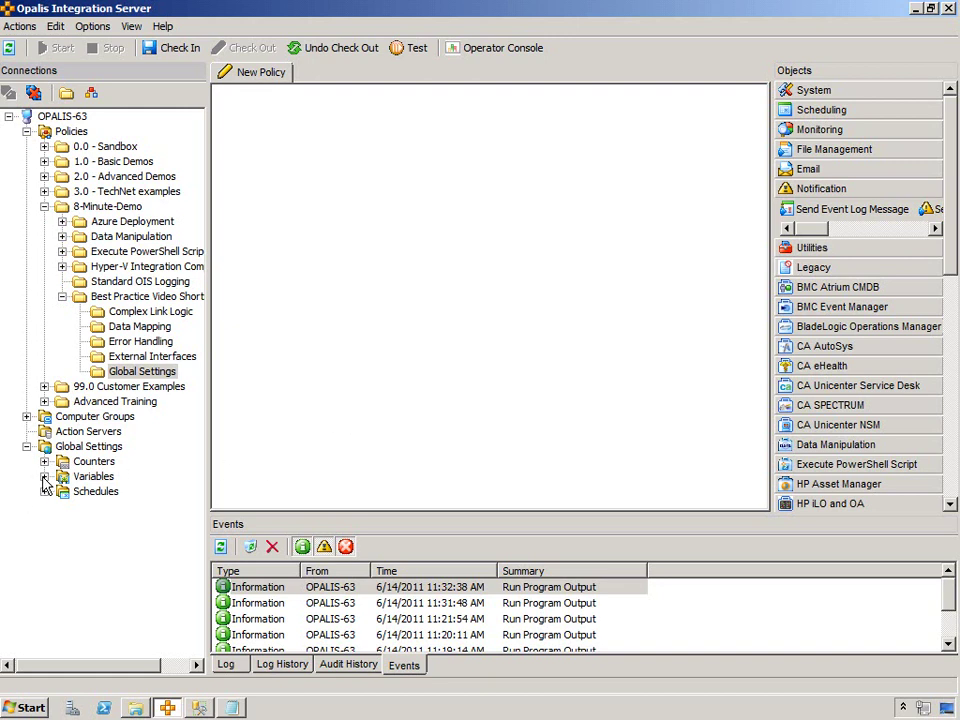
Create a folder named Best Practice Video Shorts inside the 8-Minute-Demo folder of the global Variables
left_click(143, 374)
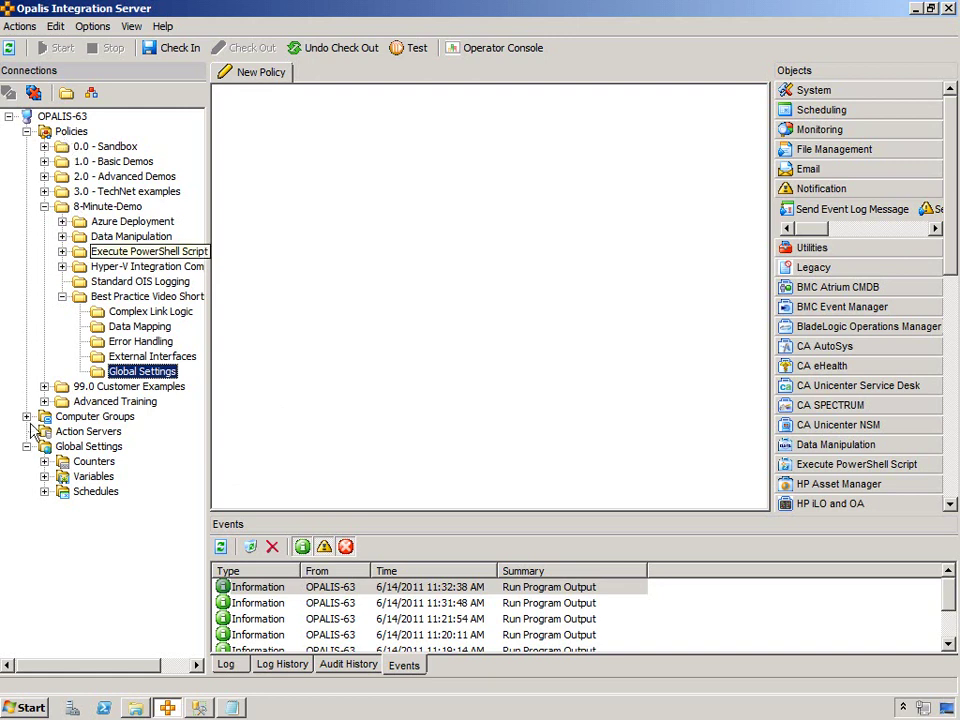
left_click(44, 476)
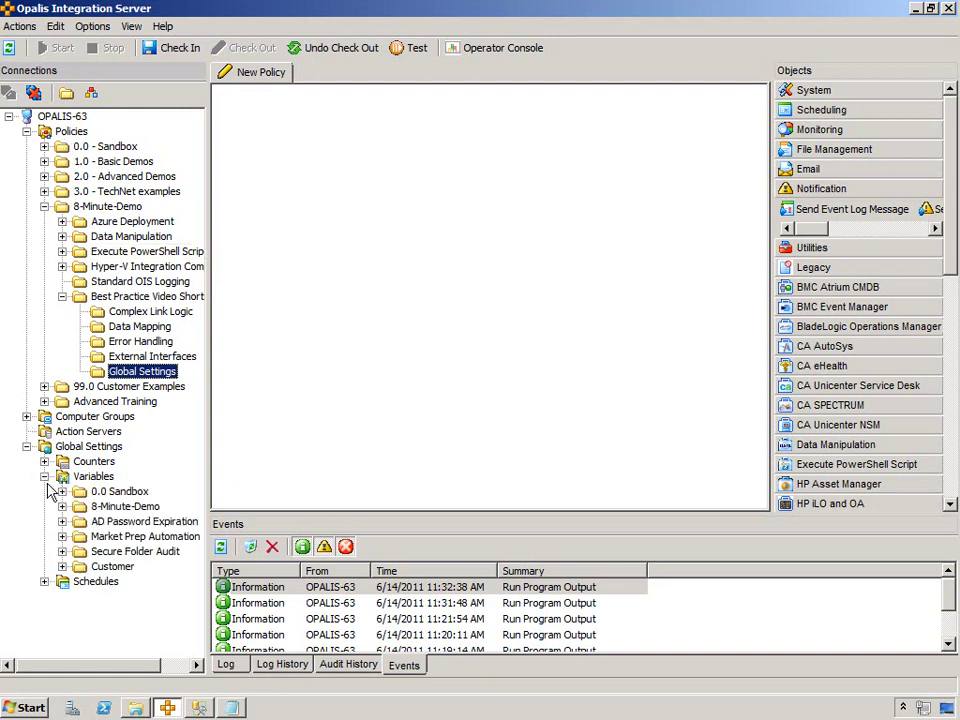
left_click(63, 507)
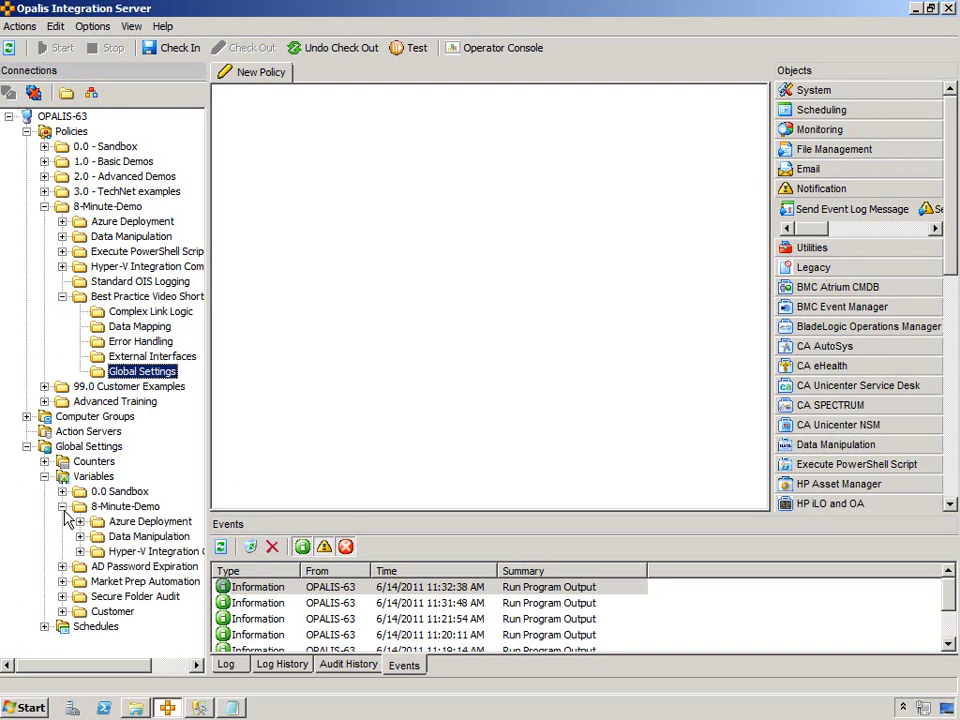
right_click(129, 507)
mouse_move(152, 517)
left_click(262, 518)
type("Be")
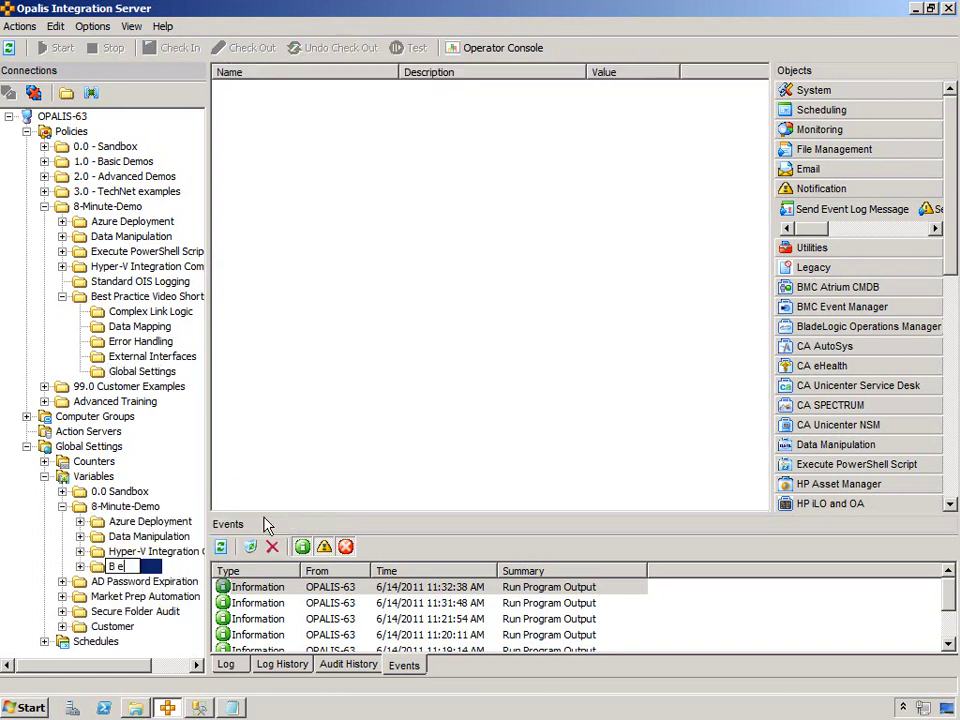
type("st Practice Video Short")
key("Return")
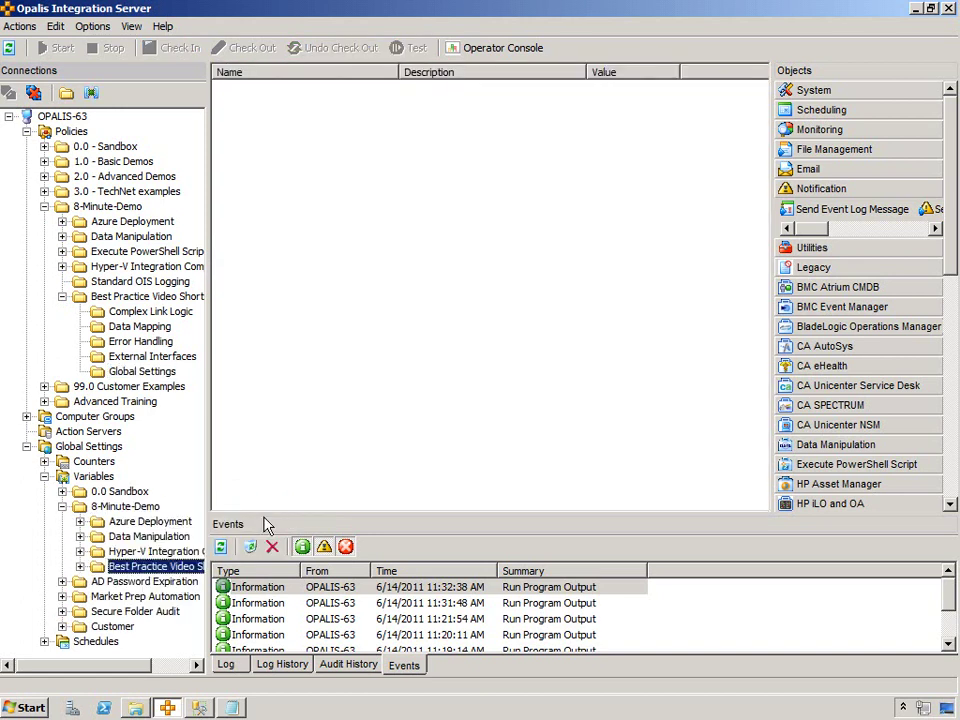
Create a Global Settings subfolder inside the Best Practice Video Shorts variables folder
right_click(141, 565)
mouse_move(152, 572)
left_click(262, 573)
type("Global Settings")
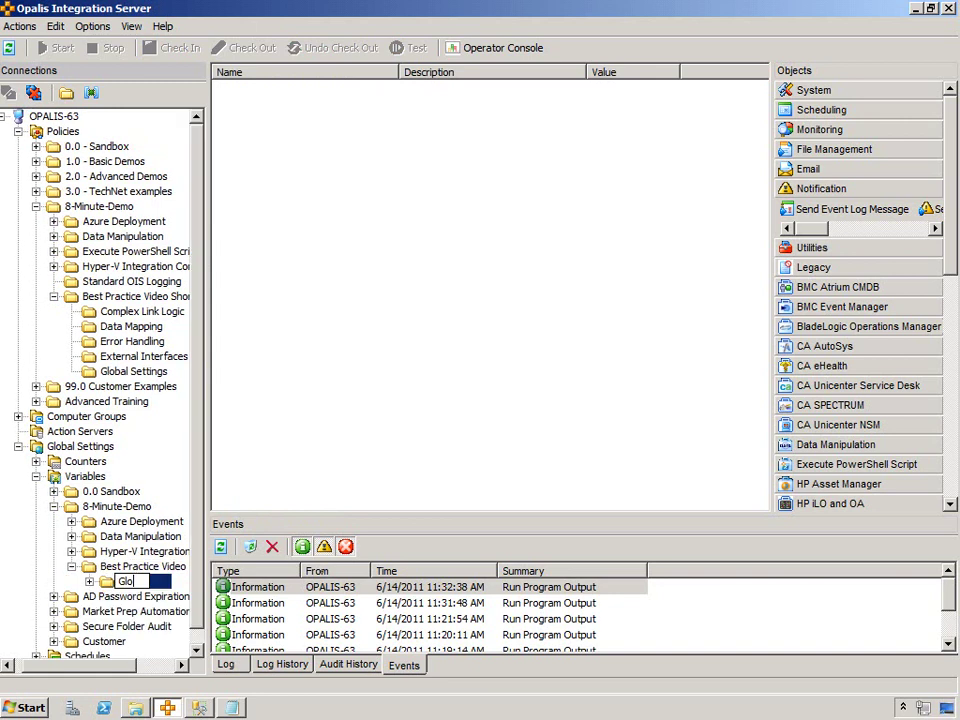
key("Return")
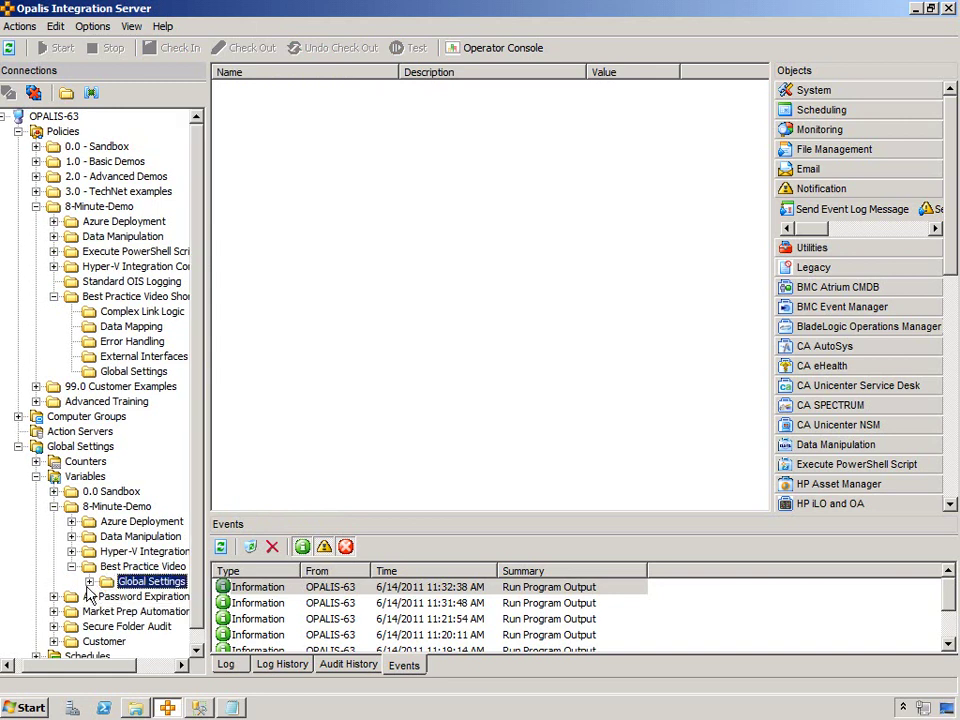
left_click_drag(96, 670, 114, 679)
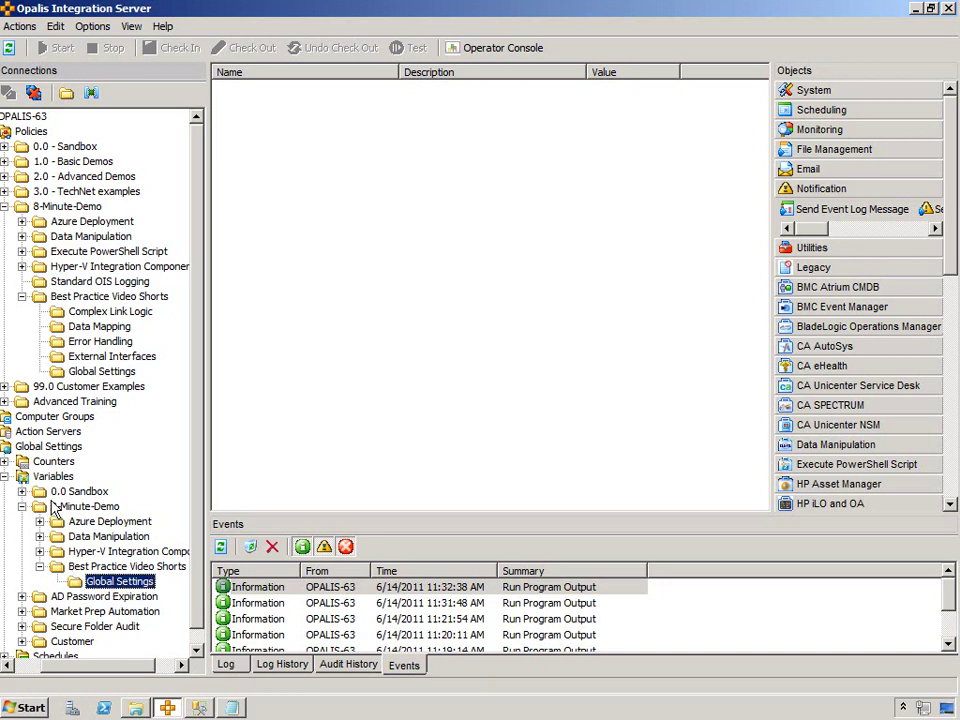
Compare the 8-Minute-Demo, Best Practice Video Shorts and Global Settings folders under Policies with their counterparts under Variables
left_click(64, 207)
left_click(82, 507)
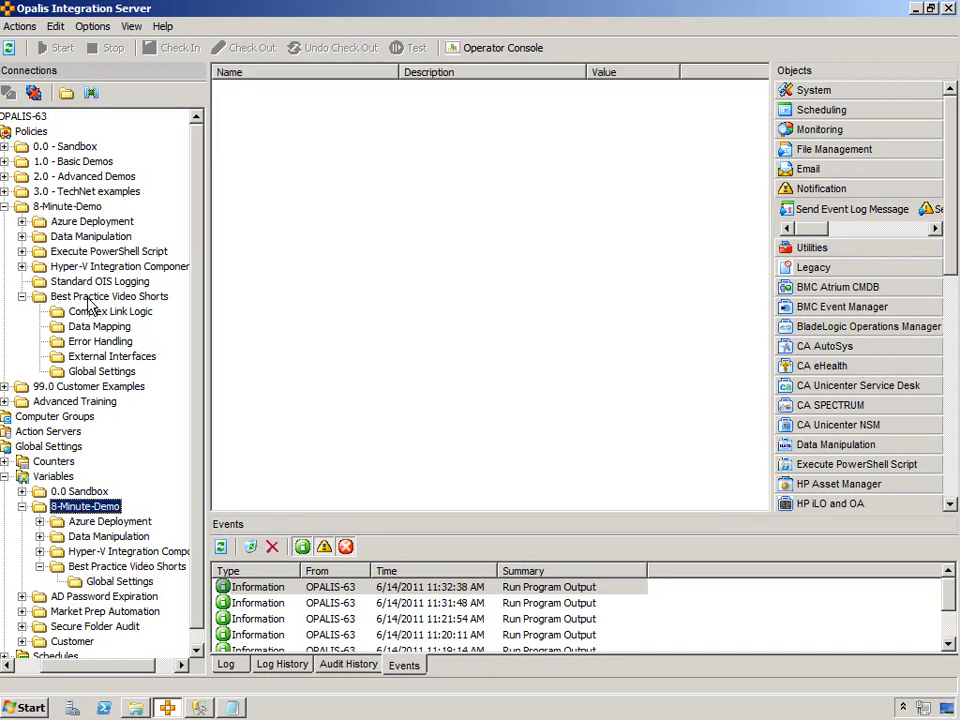
left_click(95, 297)
left_click(101, 567)
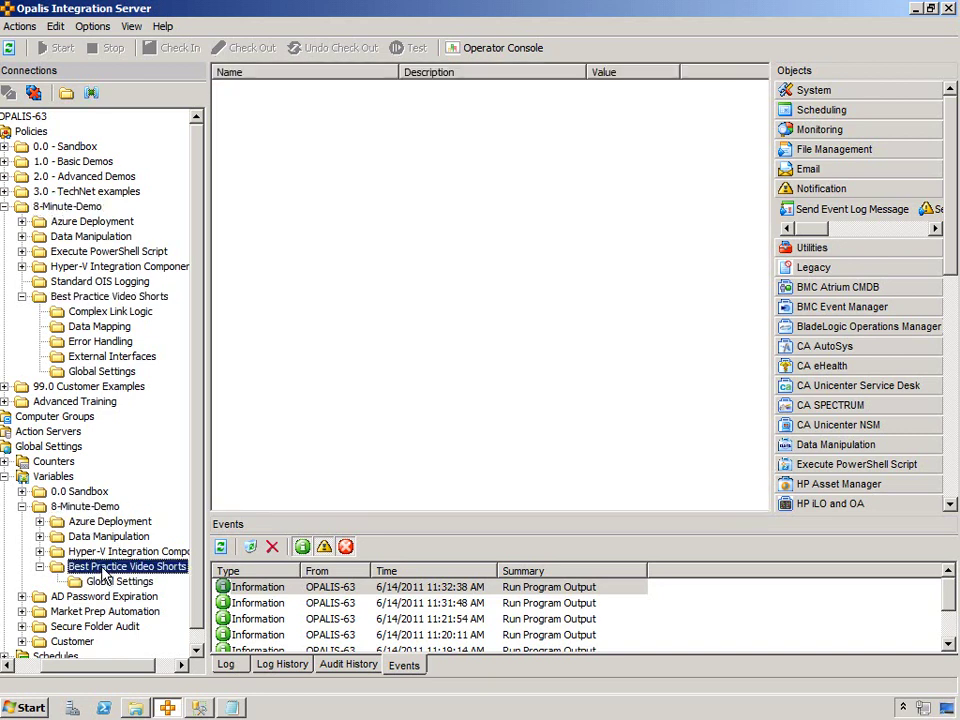
left_click(103, 370)
left_click(110, 582)
Create a variable named My Text with the value Hello World! in the Global Settings variables folder
right_click(105, 583)
mouse_move(190, 592)
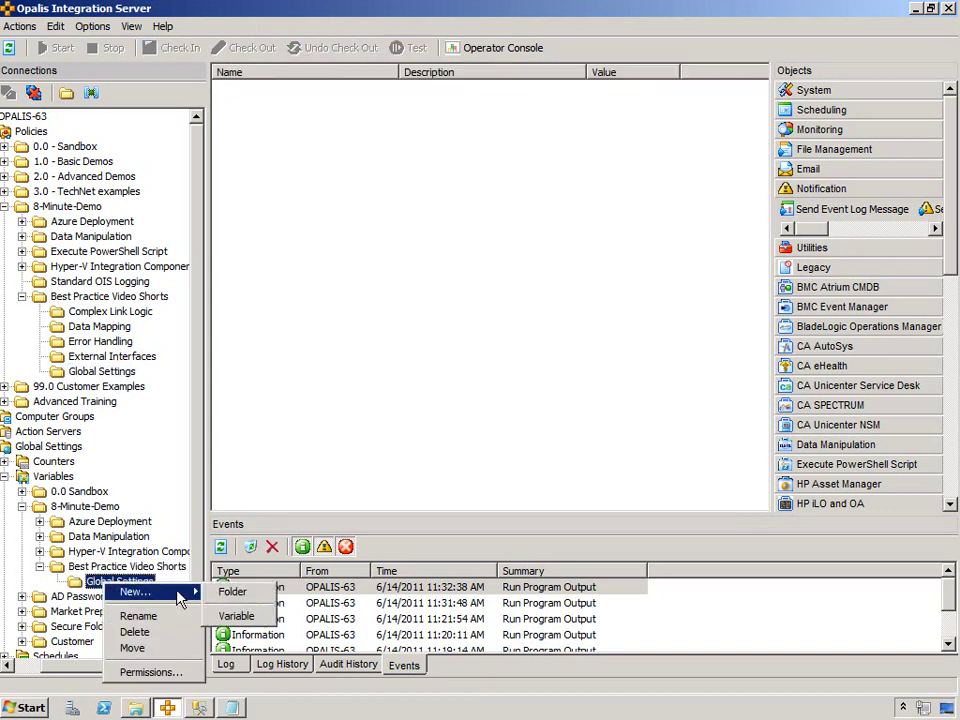
left_click(236, 617)
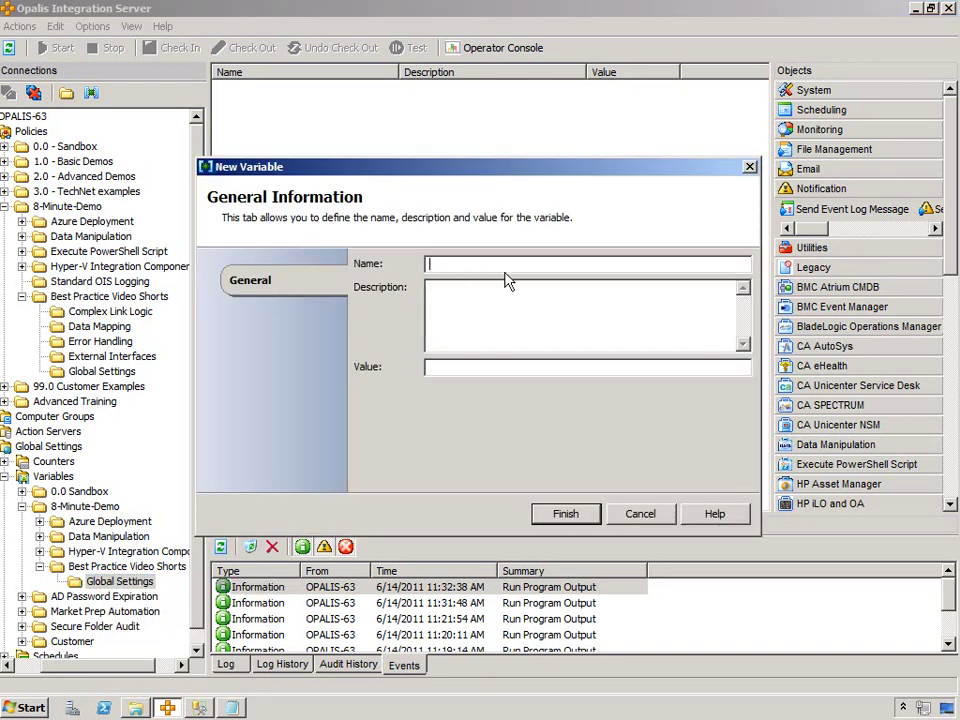
type("My Text")
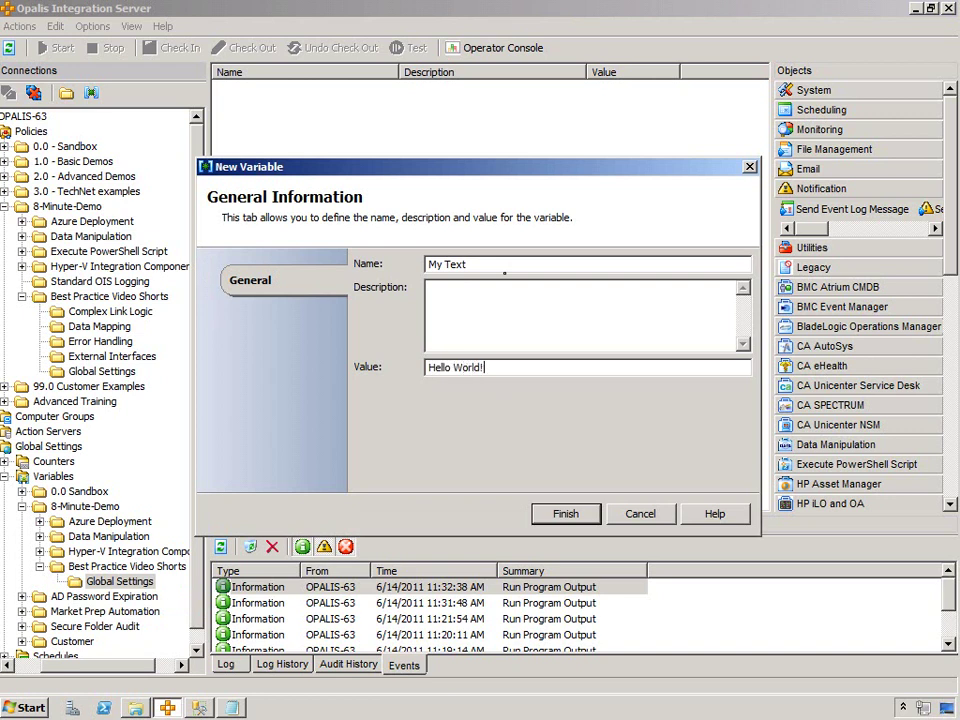
left_click(566, 514)
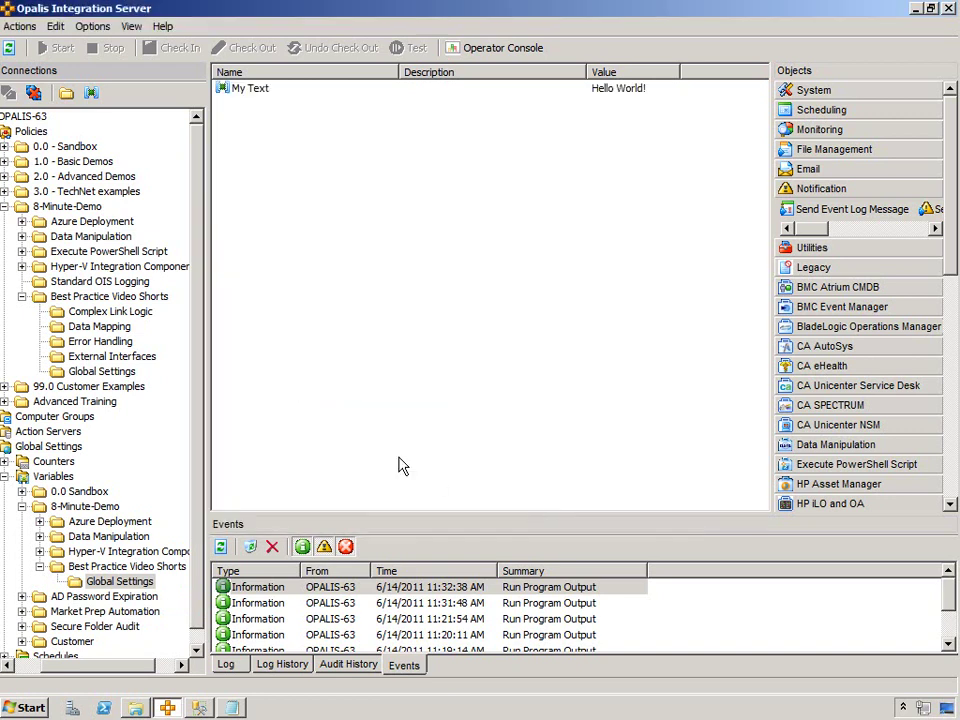
left_click(262, 92)
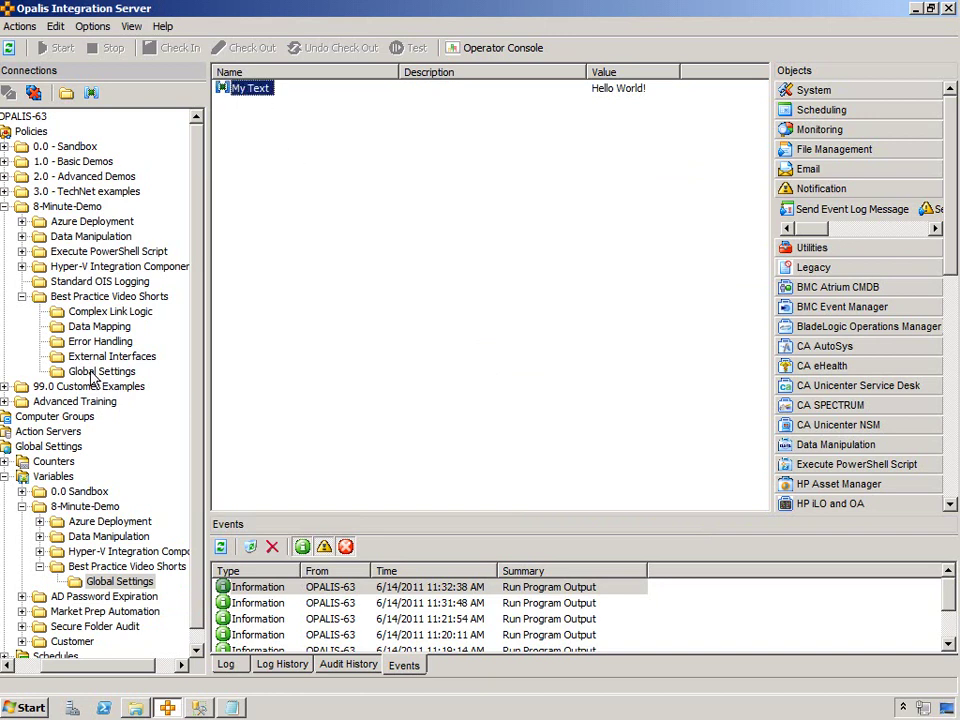
Add a Send Platform Event object to the policy in the Global Settings policy folder, with event type Information
left_click(122, 372)
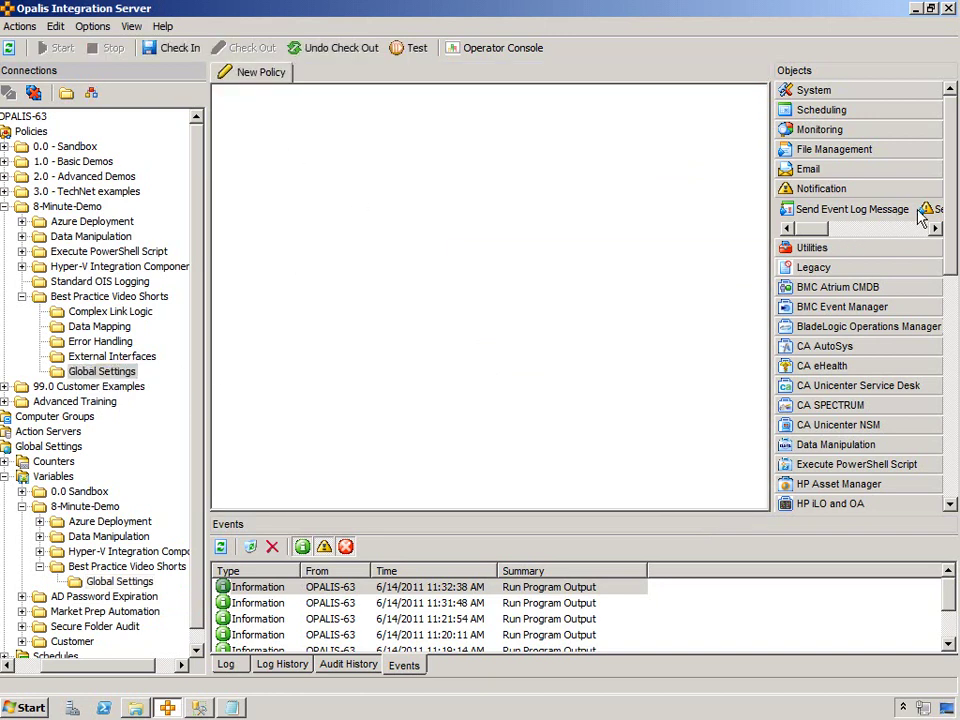
left_click_drag(443, 222, 318, 183)
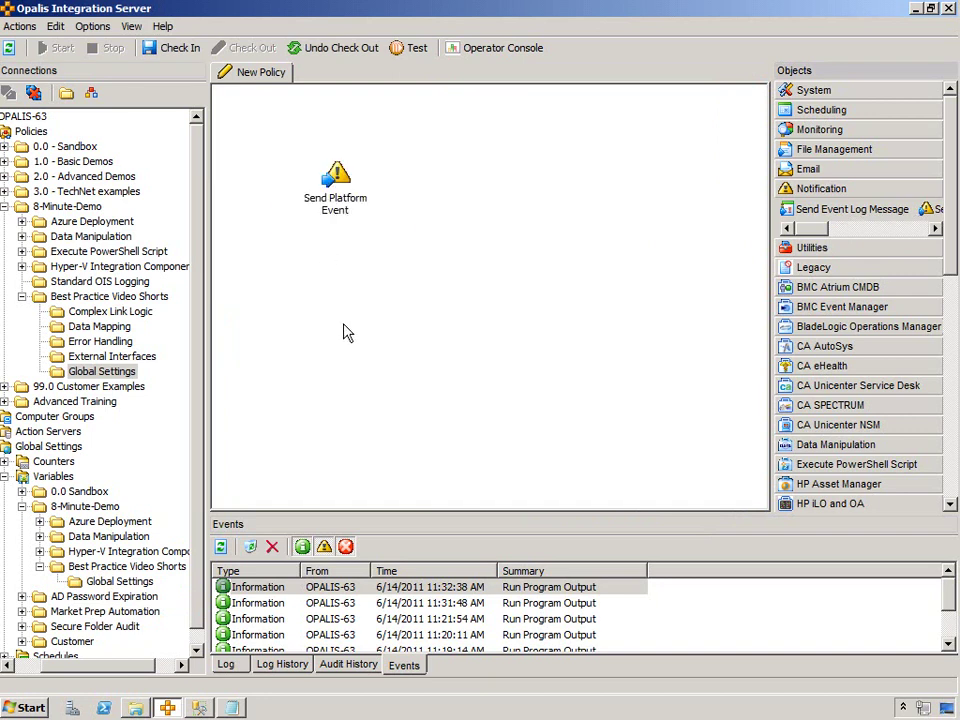
double_click(336, 176)
left_click(592, 265)
left_click(470, 284)
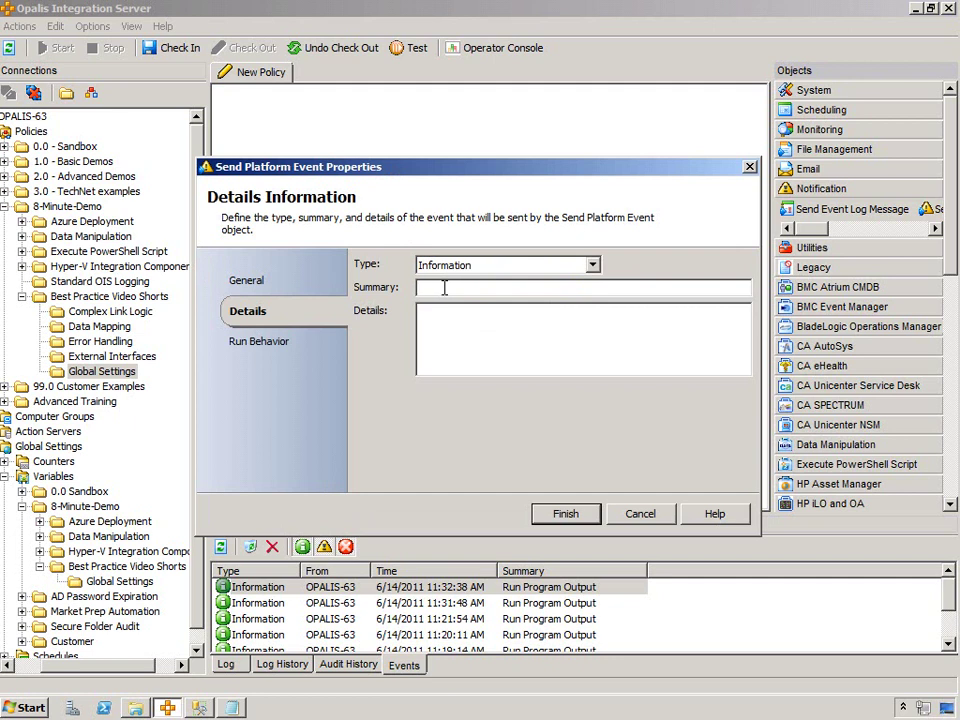
Subscribe the event's summary to the My Text variable from the Best Practice Video Shorts Global Settings folder and save the properties
right_click(443, 289)
mouse_move(490, 297)
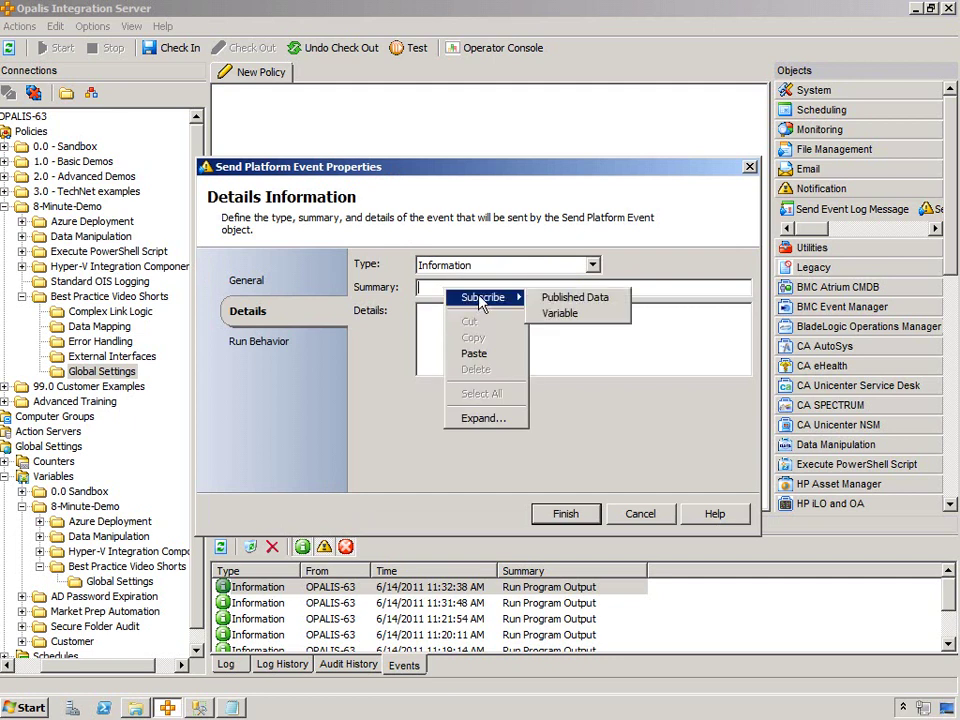
left_click(551, 314)
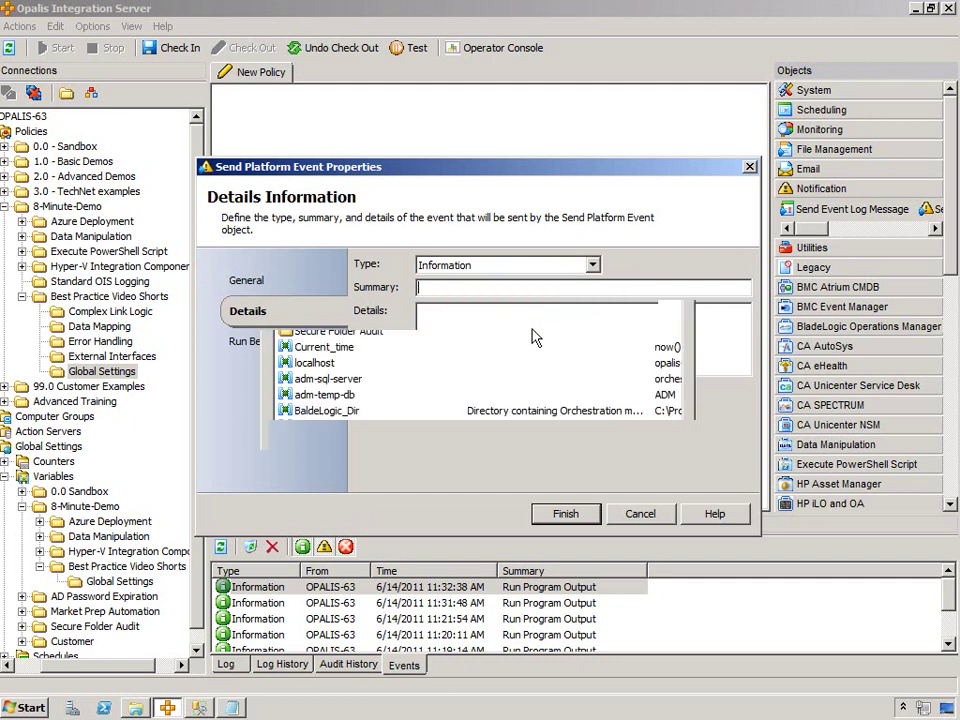
double_click(328, 267)
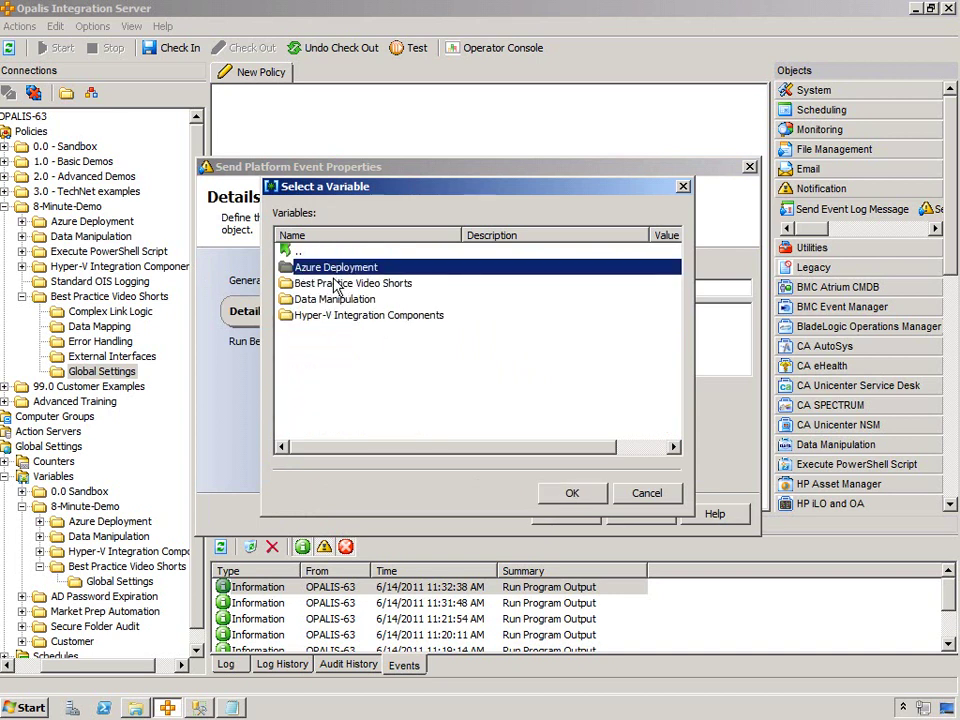
double_click(315, 284)
double_click(318, 268)
double_click(326, 267)
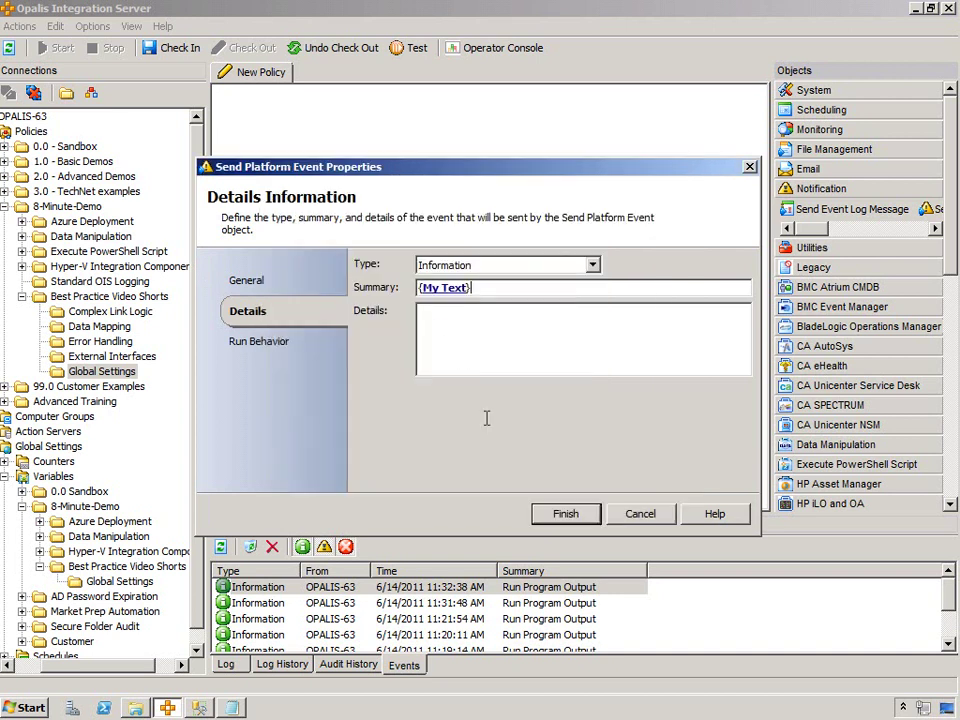
left_click(561, 514)
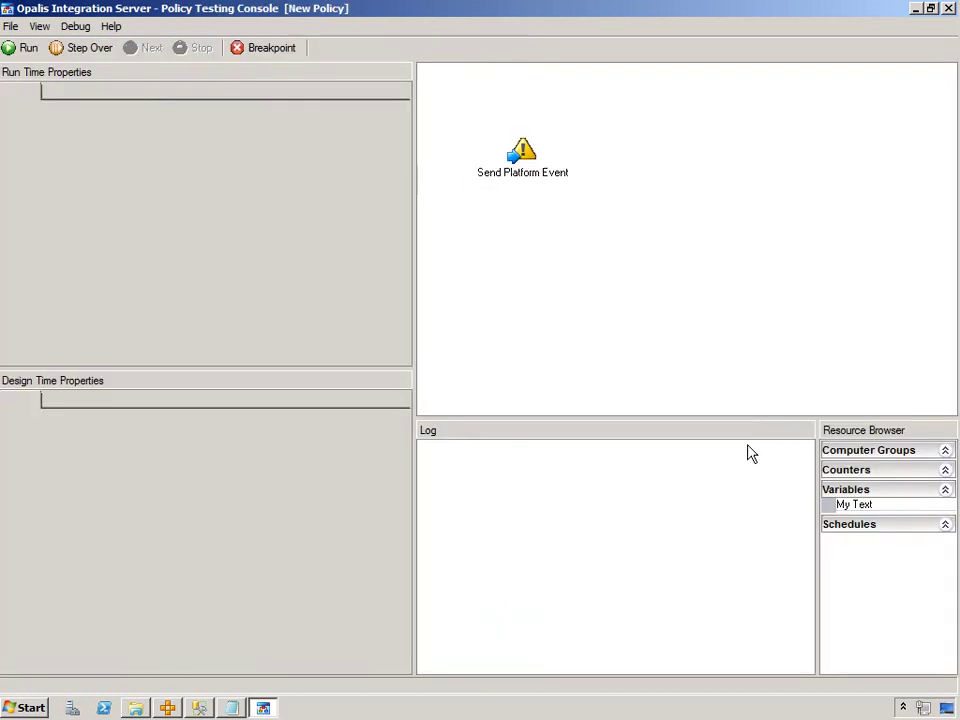
Run the policy in the Policy Testing Console and examine the summary in the Send Platform Event log details
left_click_drag(812, 482, 776, 484)
left_click(25, 50)
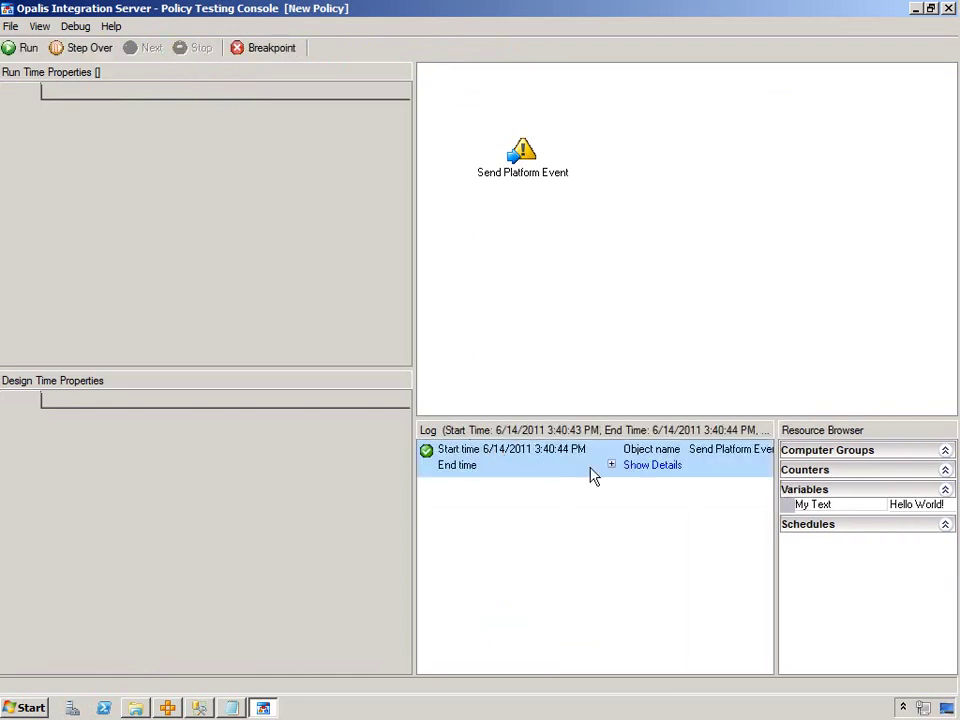
left_click(640, 465)
left_click_drag(765, 497, 782, 630)
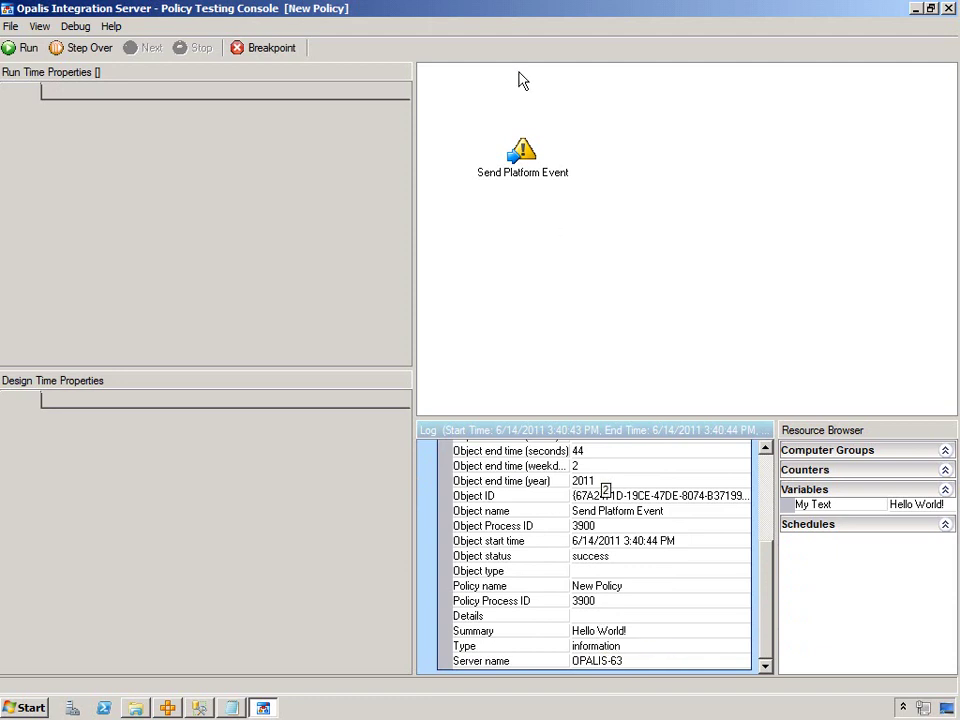
Step over the Send Platform Event object to compare its run-time and design-time properties, and close the testing console
left_click(523, 165)
left_click(90, 48)
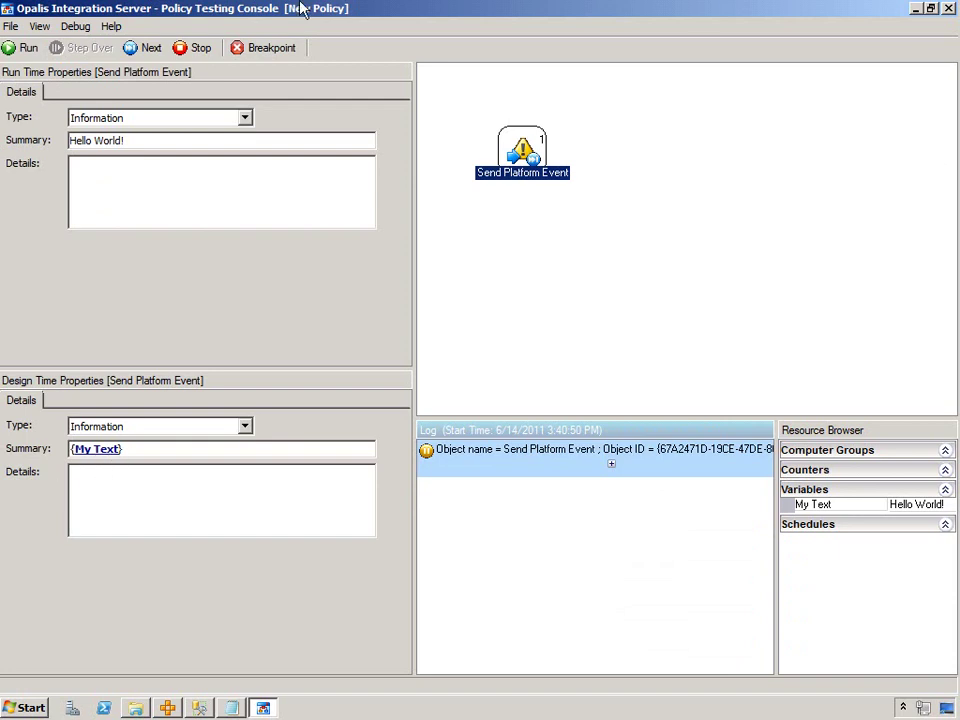
left_click(948, 8)
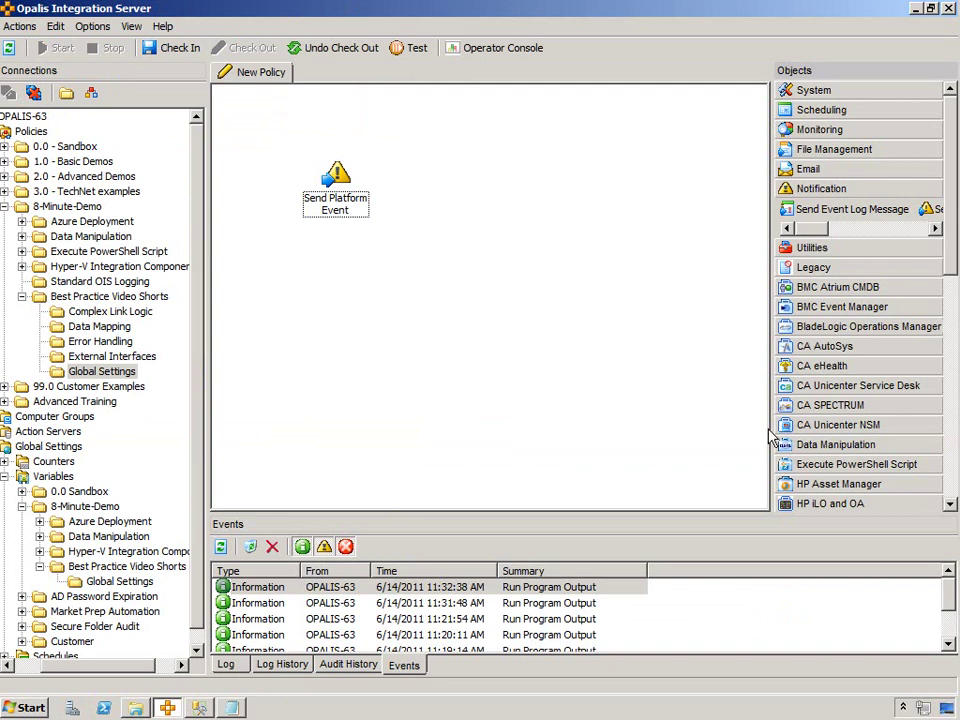
Create a variable named Current_Time with the value now() in the Global Settings variables folder
left_click(118, 583)
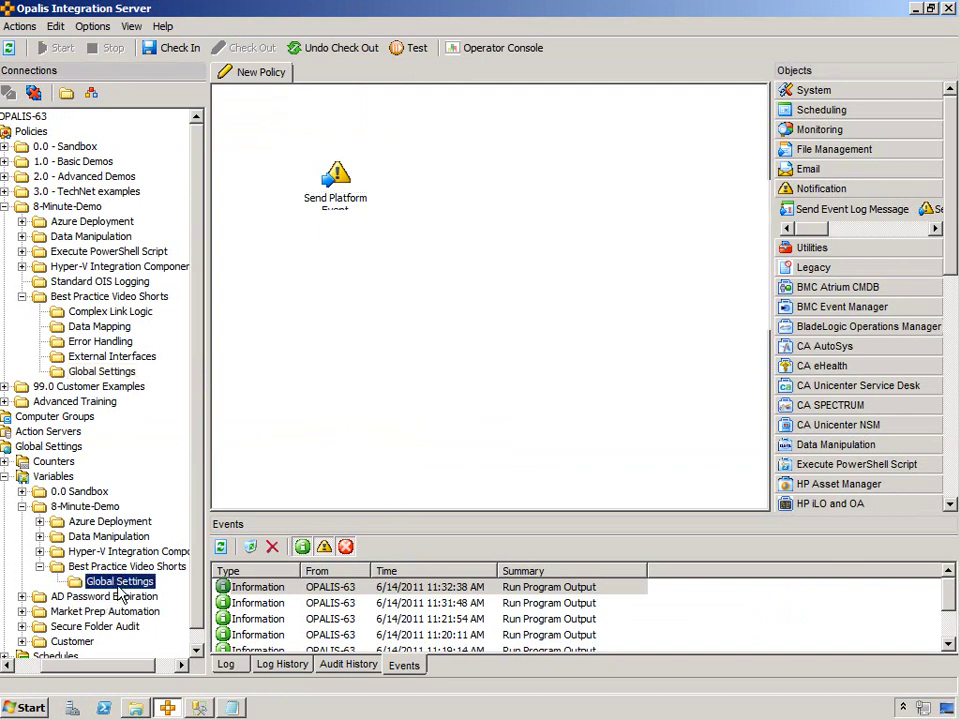
right_click(128, 583)
mouse_move(222, 594)
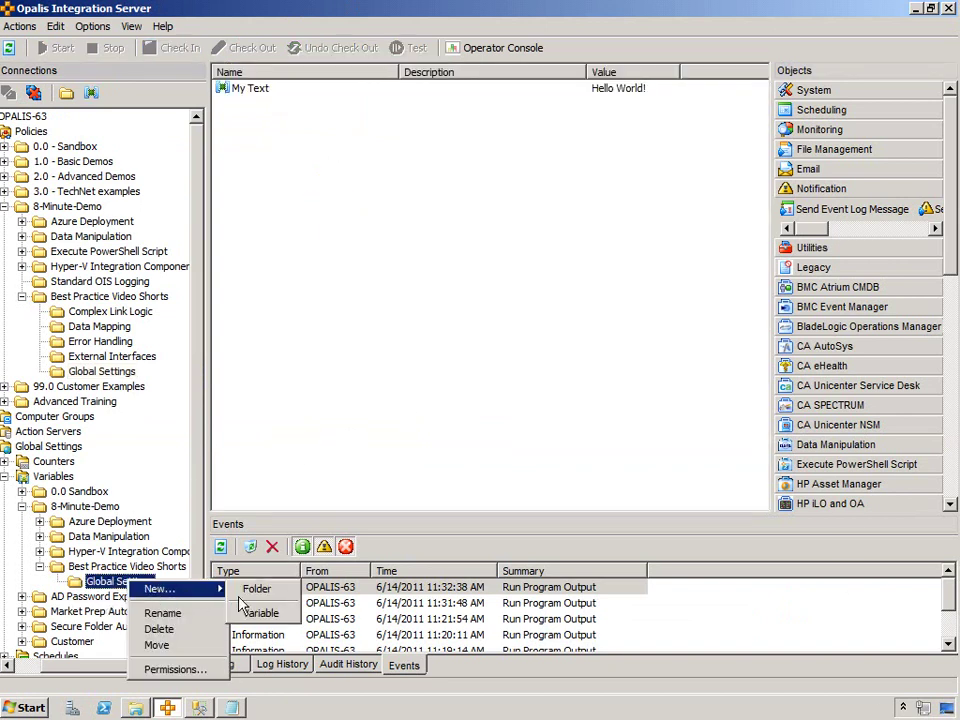
left_click(258, 613)
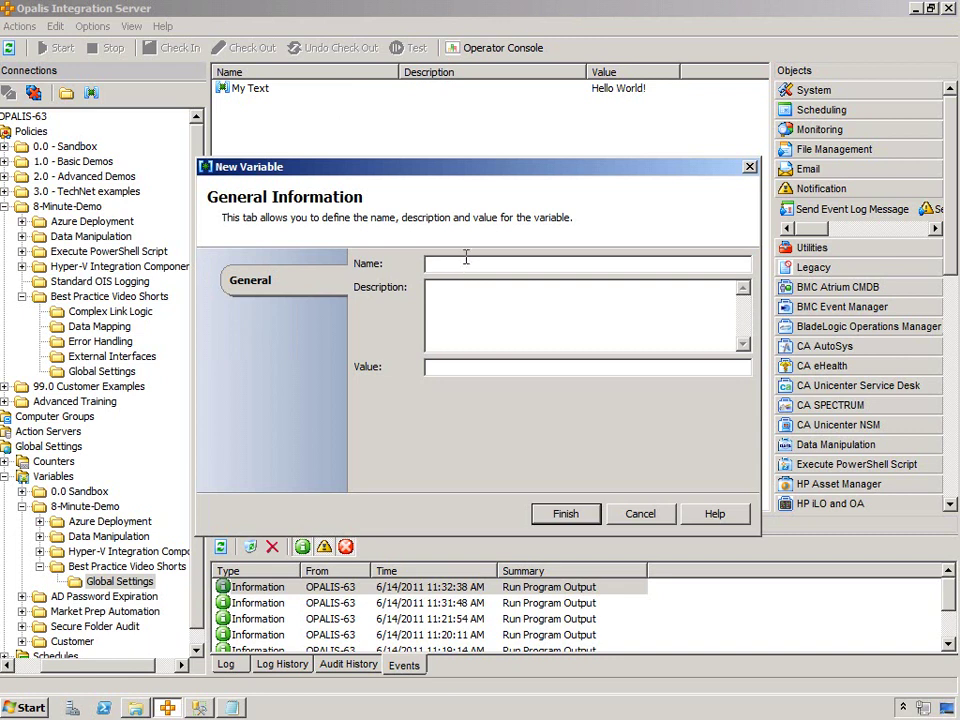
type("C")
type("now()")
key("Return")
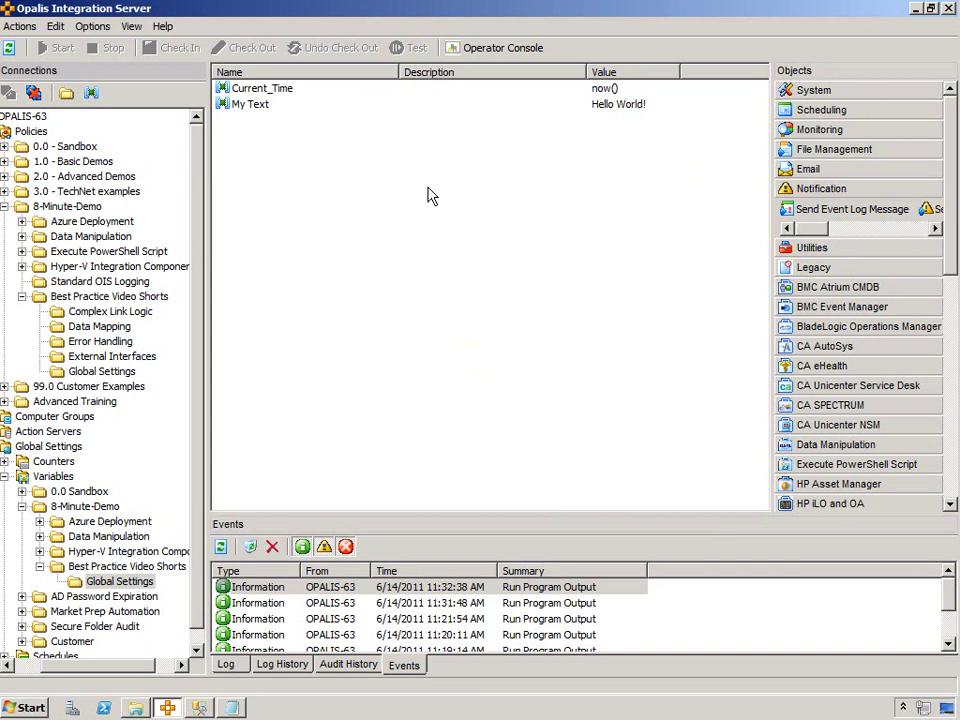
Append "- Now =" and the Current_Time variable to the Send Platform Event summary, and save the properties
left_click(100, 371)
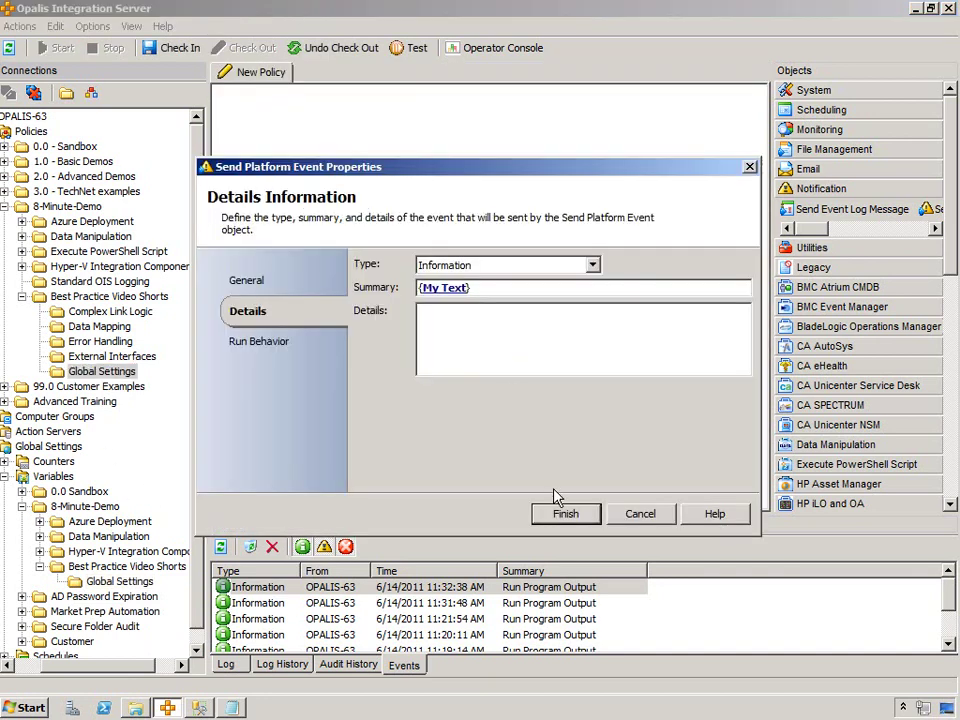
type("- Now =")
right_click(528, 291)
mouse_move(590, 300)
left_click(648, 318)
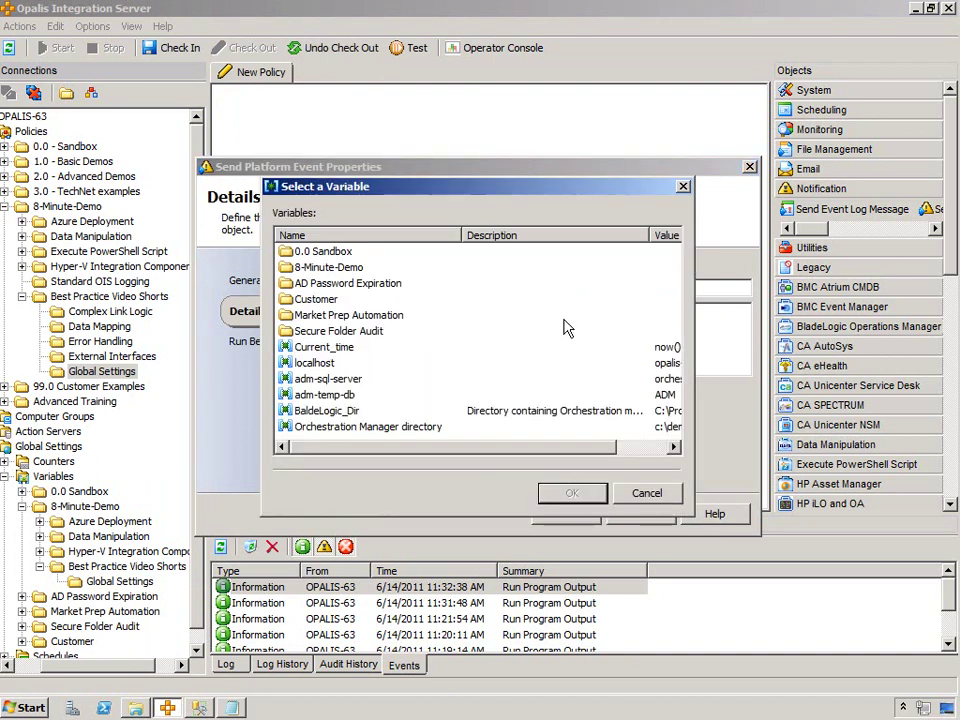
double_click(310, 212)
left_click(303, 299)
double_click(305, 283)
double_click(322, 284)
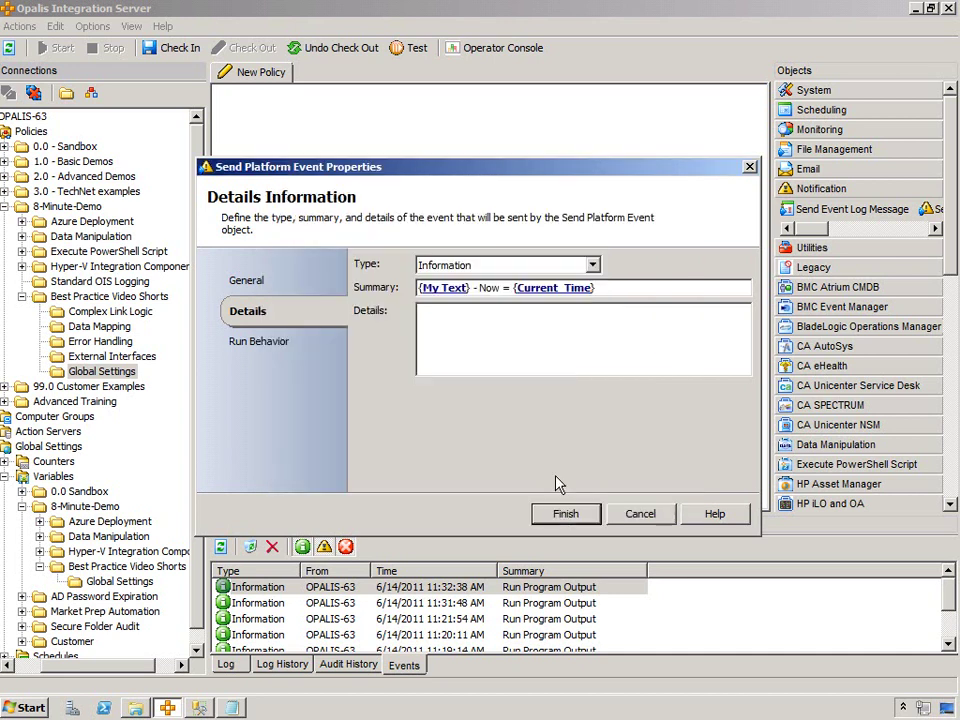
left_click(563, 513)
Step over the Send Platform Event object in the Policy Testing Console to check its run-time summary, and review the object's properties
left_click(420, 49)
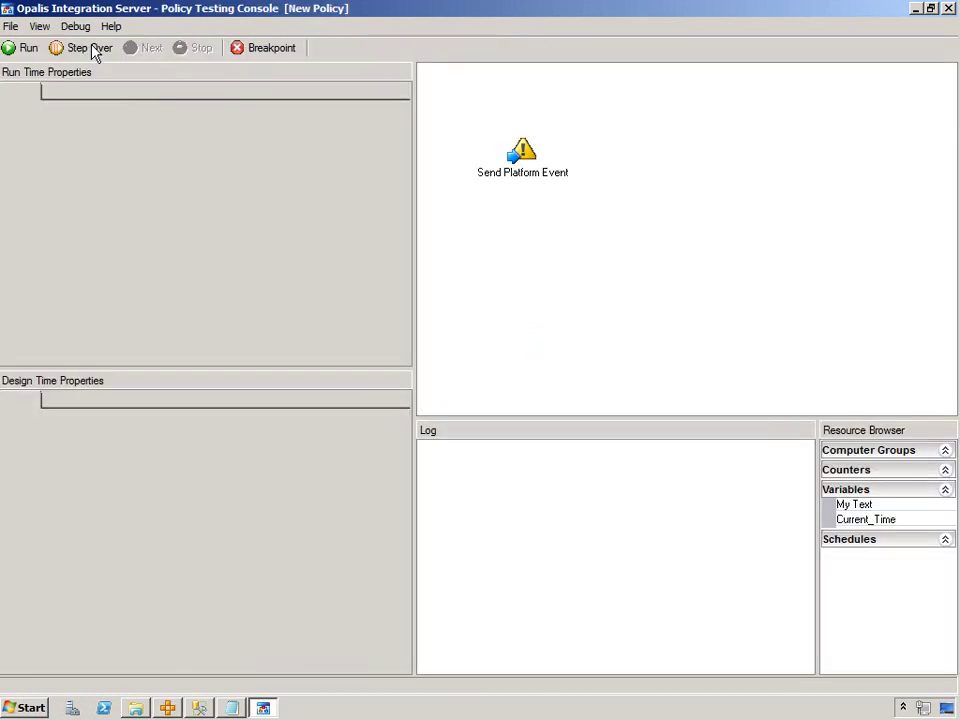
left_click(90, 49)
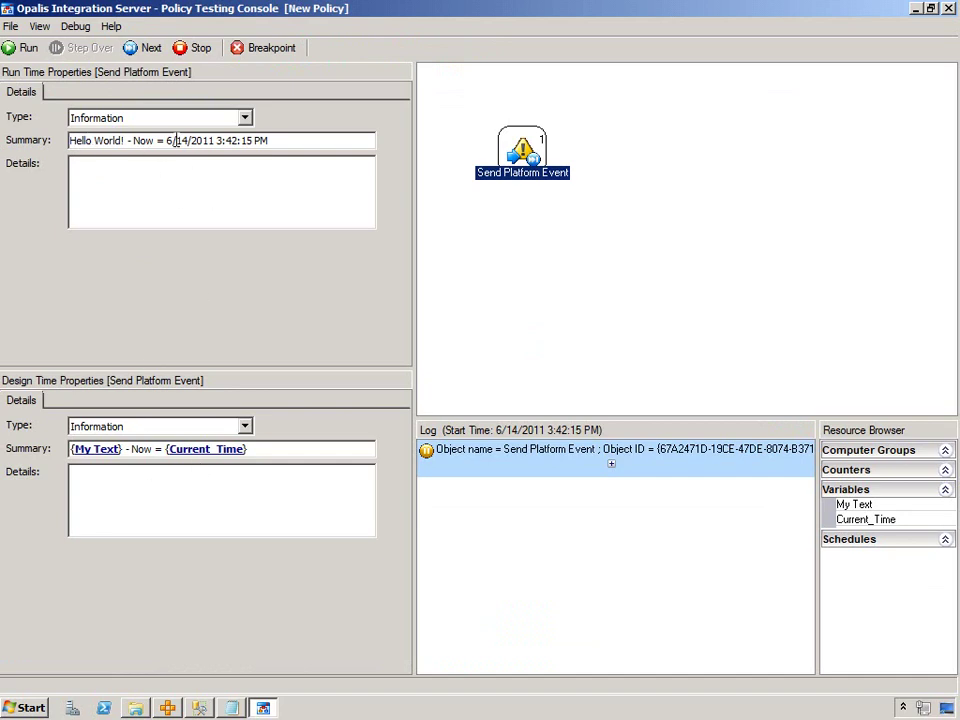
left_click(949, 9)
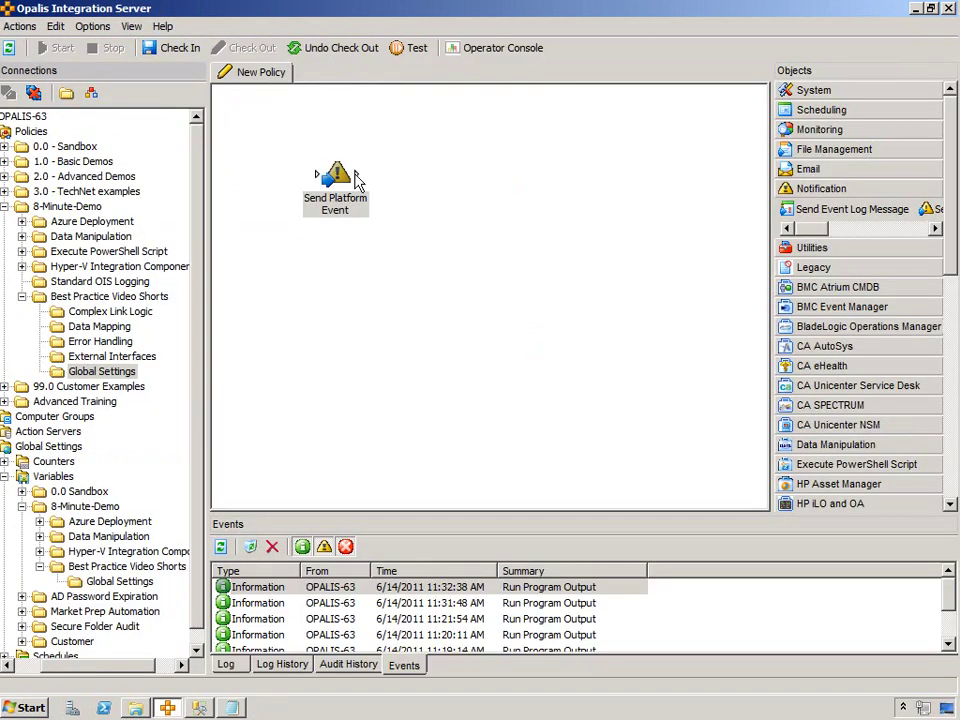
double_click(354, 180)
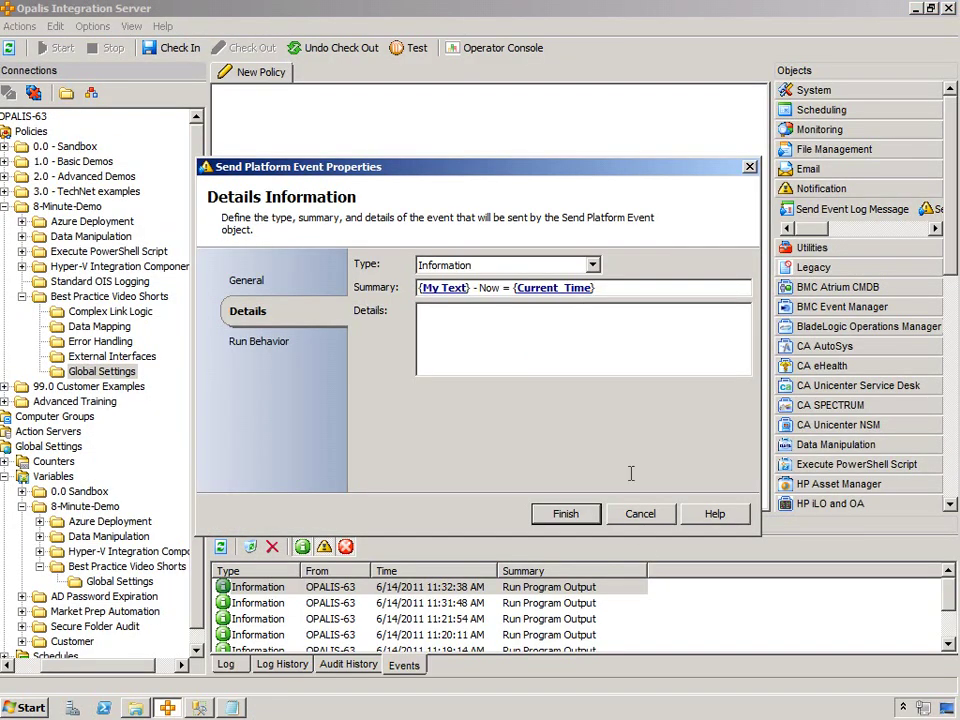
left_click(641, 514)
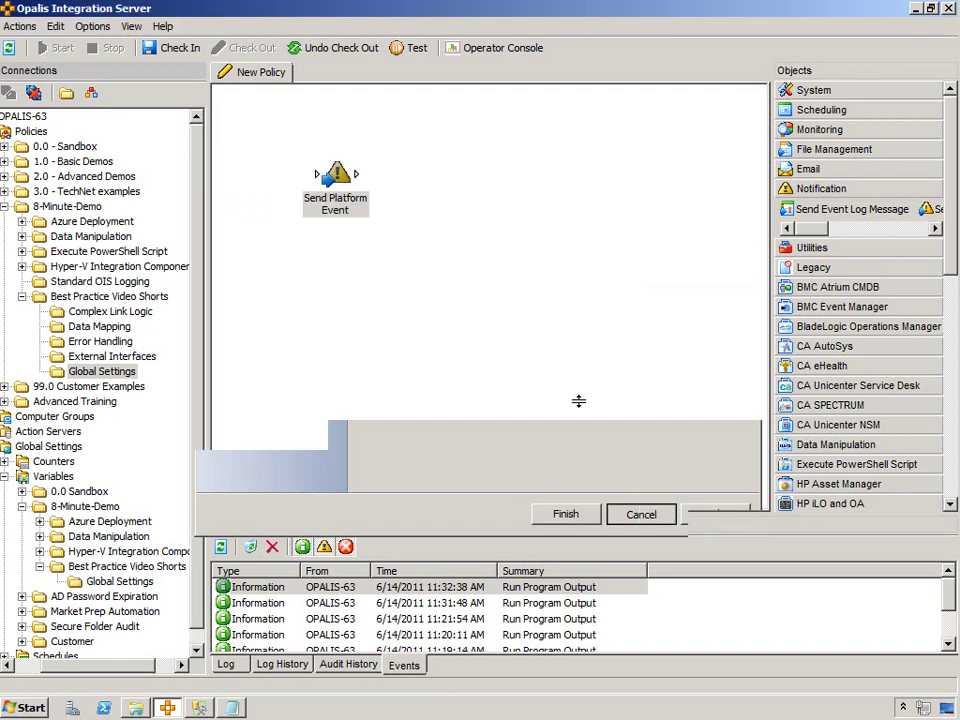
Add a Format Date/Time utility object to the policy below the Send Platform Event object
left_click(850, 247)
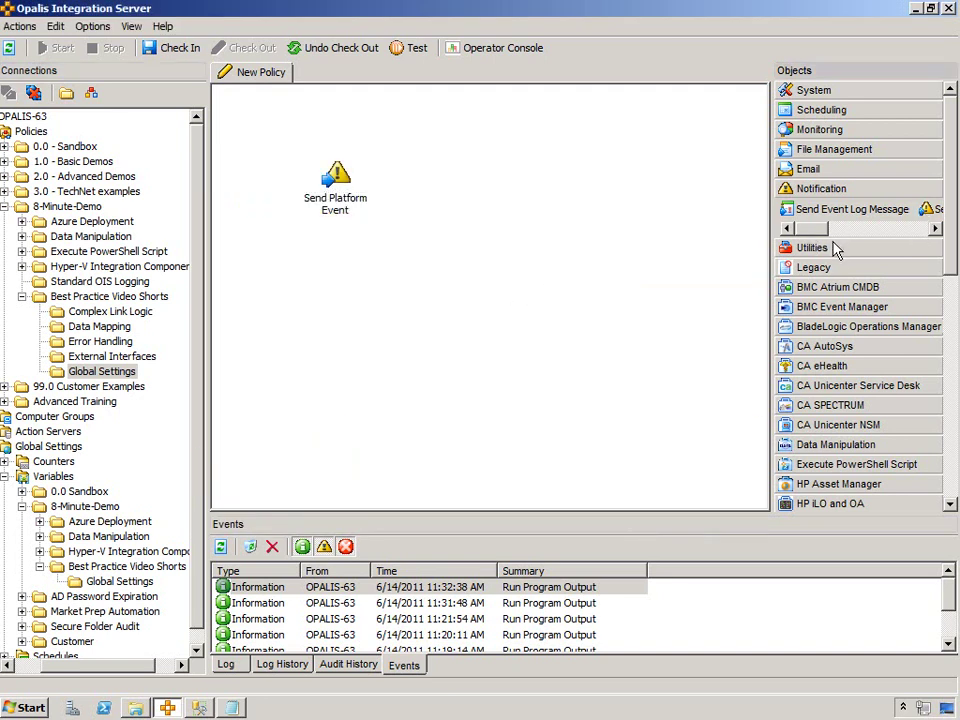
left_click(874, 250)
left_click_drag(836, 229, 342, 292)
Configure the Format Date/Time object with the Current_Time variable as input date and MMddyy as output format
double_click(336, 250)
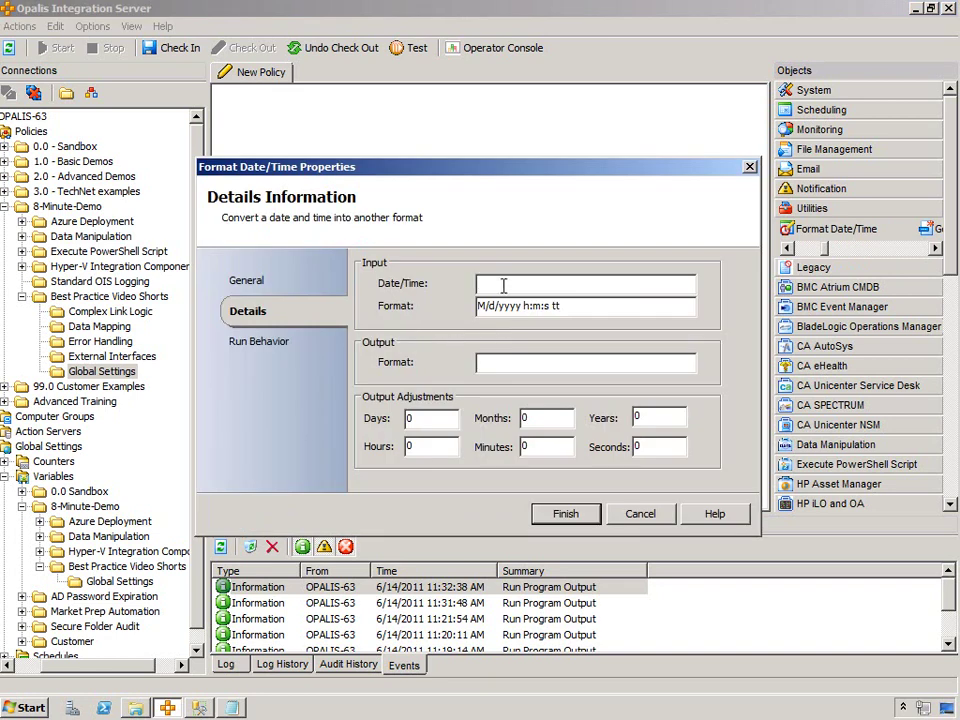
right_click(508, 290)
left_click(621, 313)
double_click(345, 330)
double_click(335, 266)
key("Tab")
left_click(523, 364)
type("MMddyy")
left_click(563, 514)
Place Send Platform Event beside Format Date/Time and link Format Date/Time to it
left_click_drag(333, 200, 407, 263)
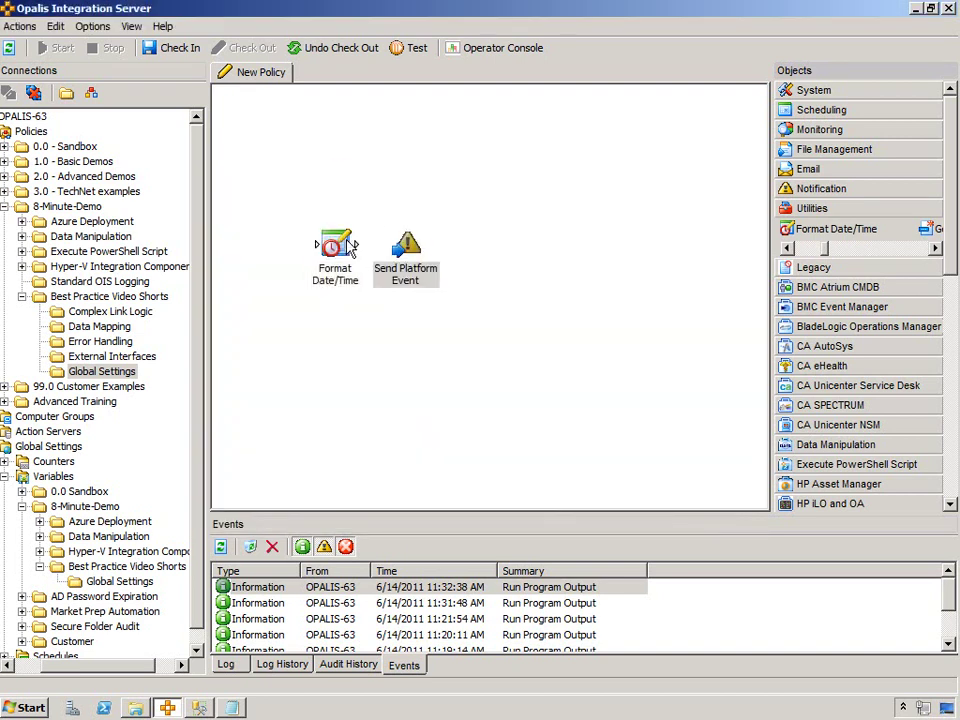
left_click_drag(340, 244, 405, 245)
Subscribe the Send Platform Event details to the Format Result published data of Format Date/Time, and save the properties
double_click(410, 262)
left_click_drag(594, 288, 532, 339)
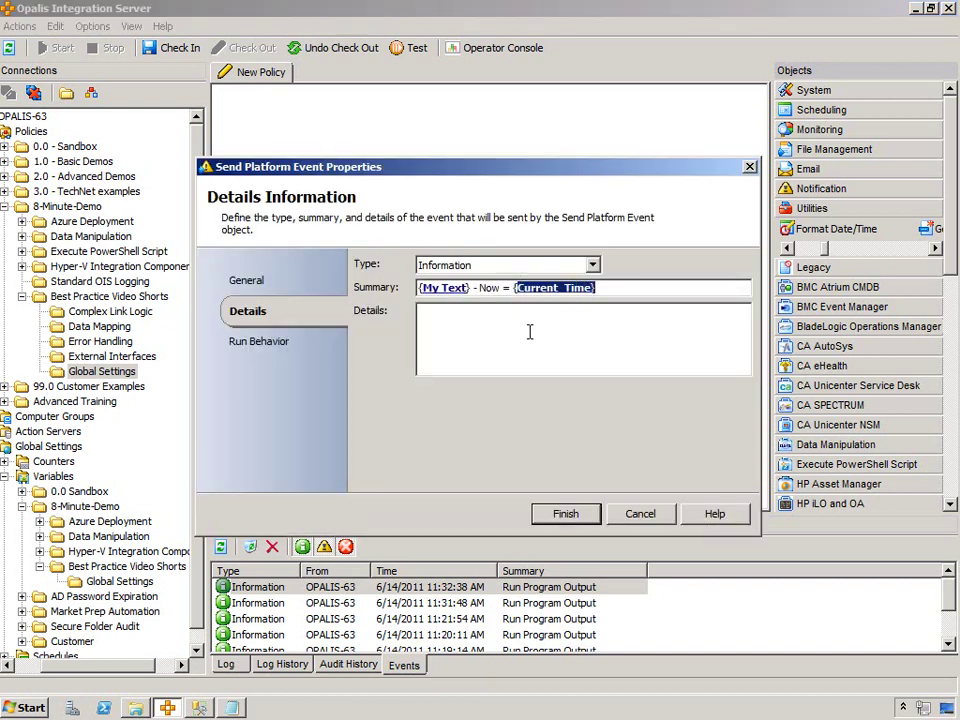
right_click(499, 329)
mouse_move(525, 338)
left_click(620, 337)
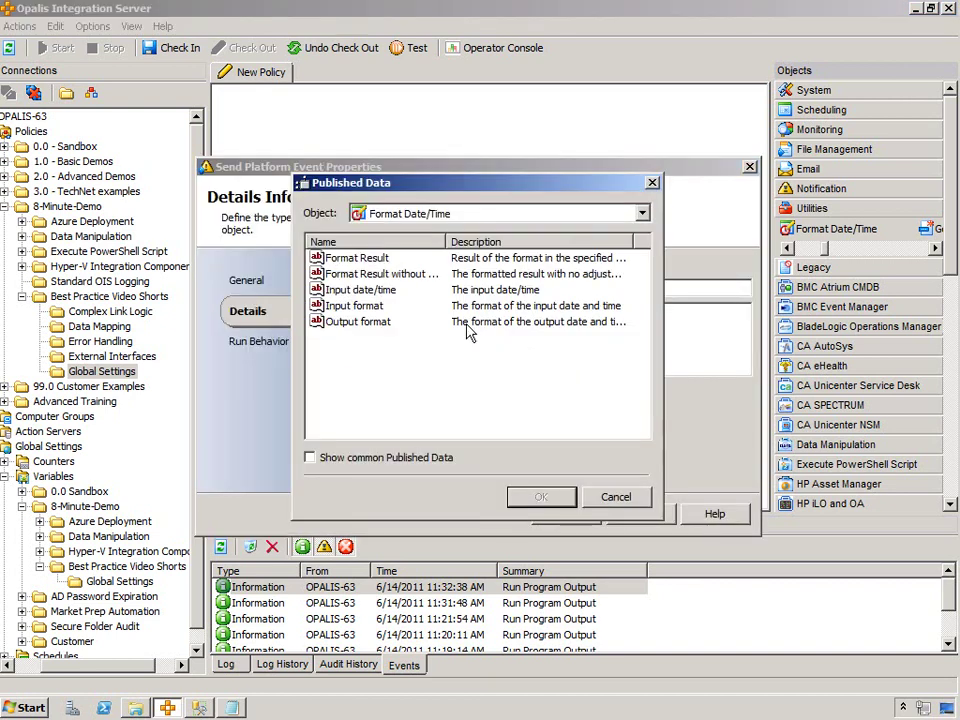
left_click(352, 258)
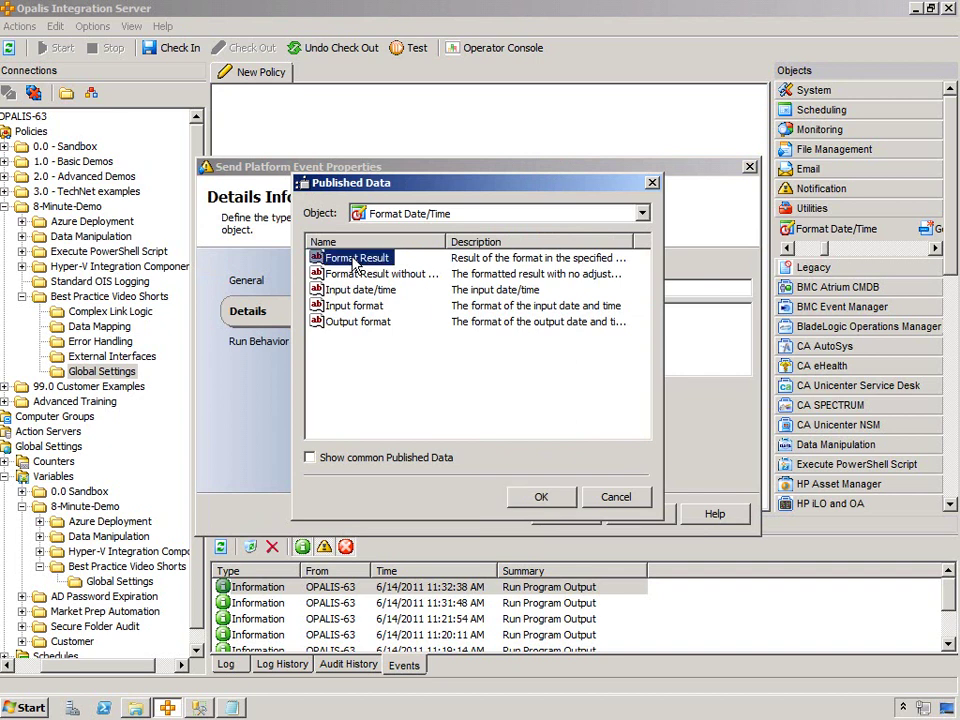
left_click(537, 493)
left_click(566, 512)
Step through both objects in the Policy Testing Console to check the formatted date in the event details
left_click(407, 48)
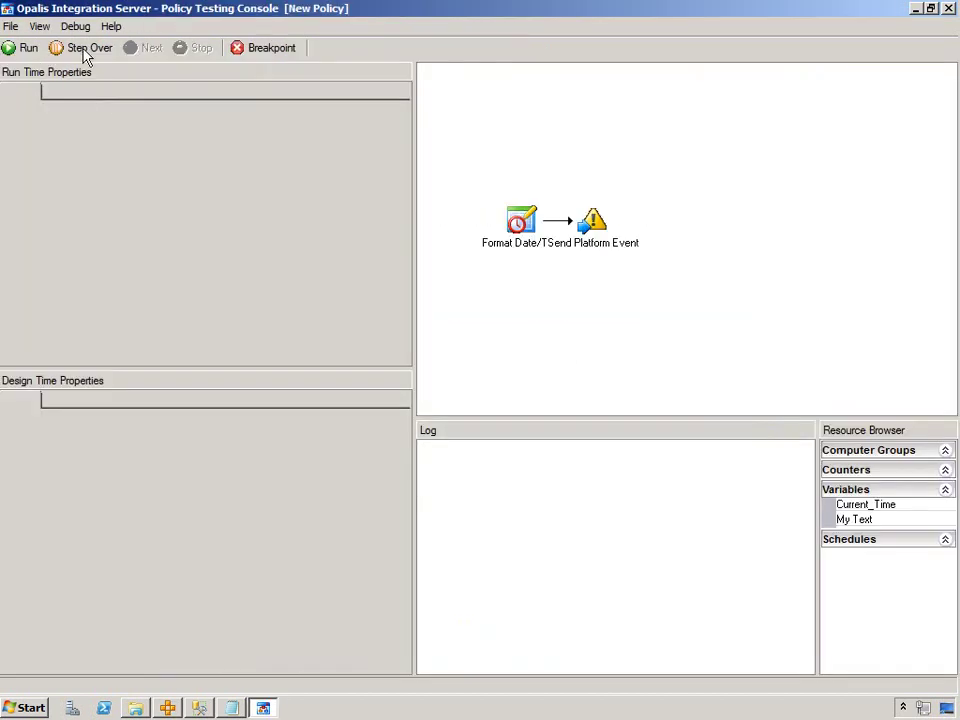
left_click(86, 50)
left_click(151, 50)
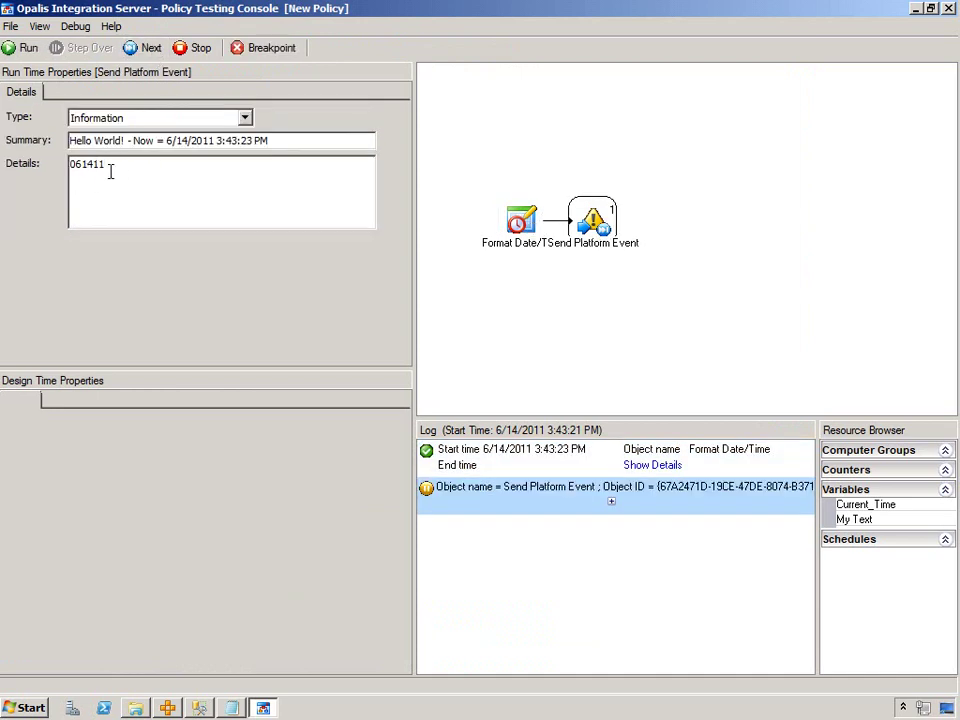
left_click(527, 238)
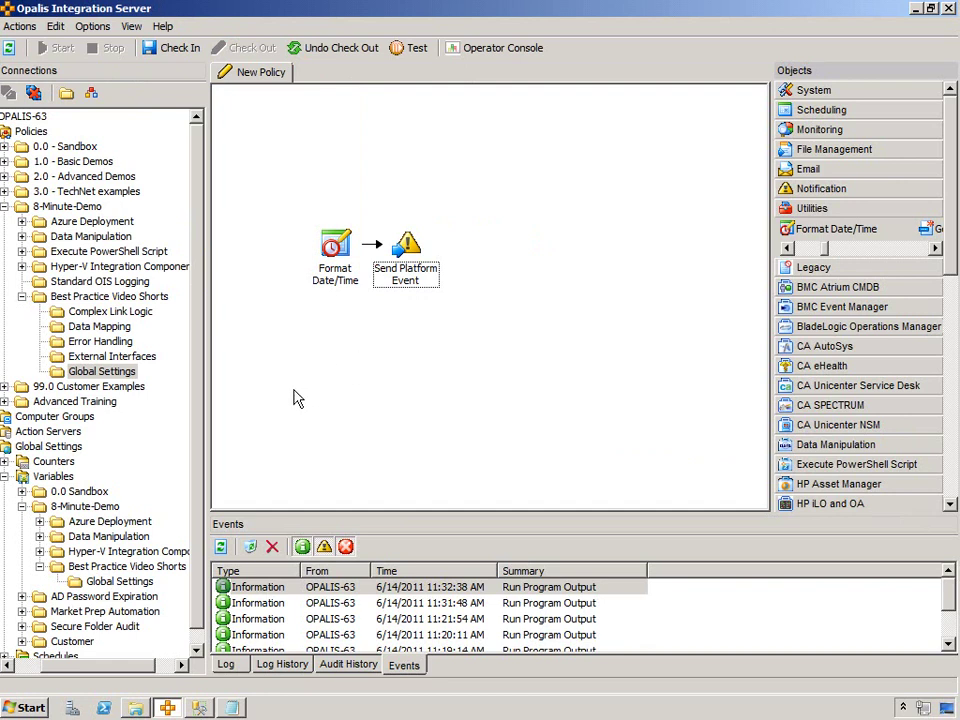
Create a variable named Program Files with the value %PROGRAMFILES(X86)% in the Global Settings variables folder
left_click(117, 581)
right_click(117, 581)
mouse_move(145, 585)
left_click(250, 612)
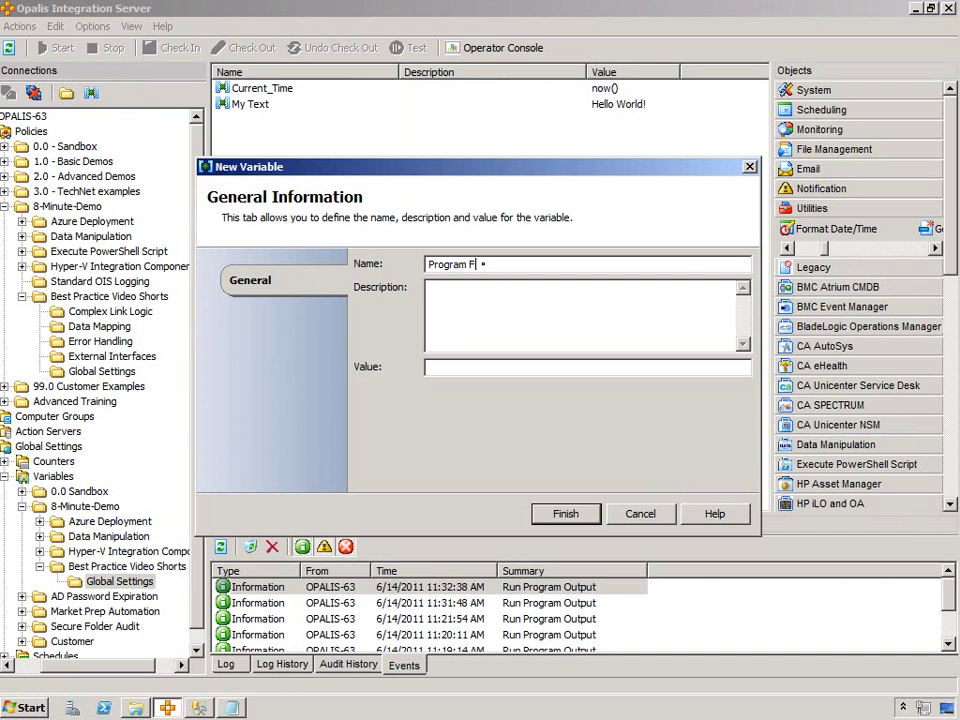
left_click(466, 368)
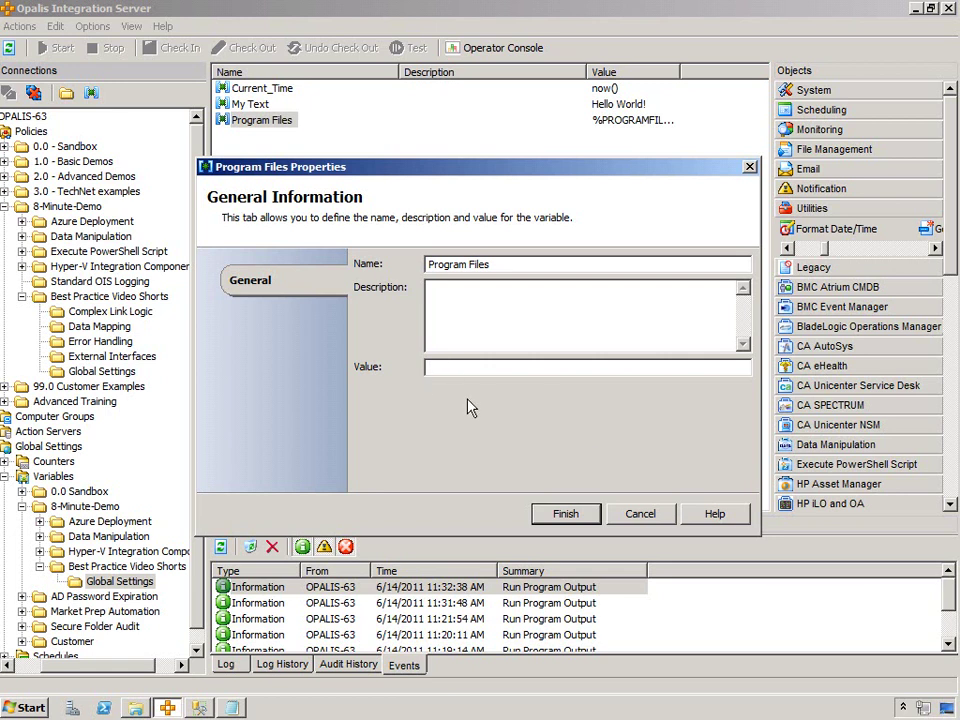
type("%PROGRAMFILES(X86)%")
left_click(545, 510)
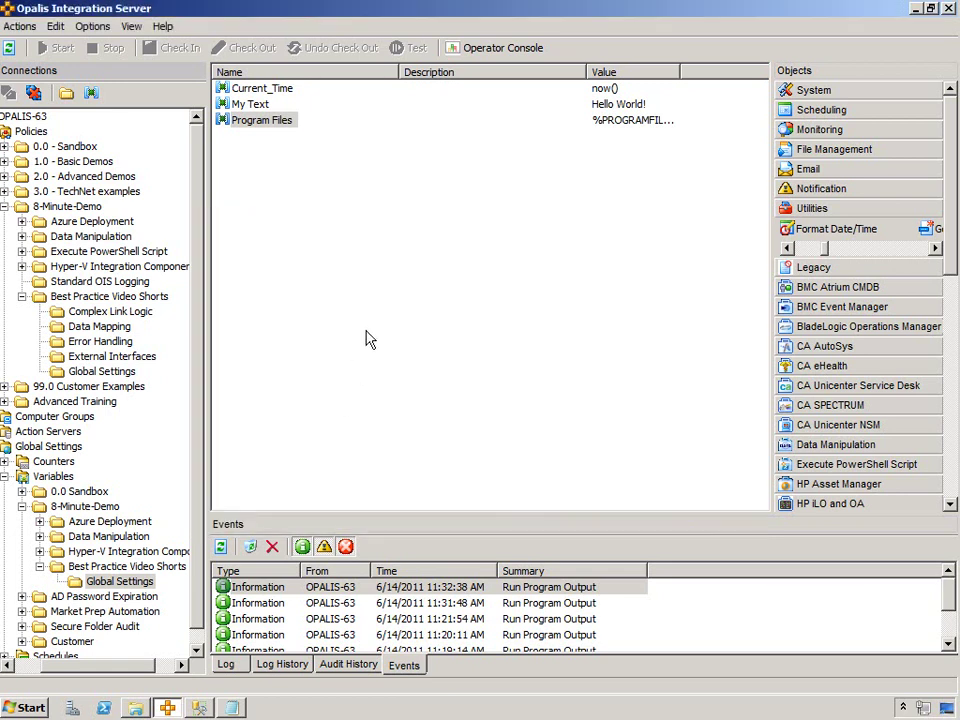
Add the Program Files variable followed by a backslash below the Format Result in the Send Platform Event details, and save
left_click(100, 373)
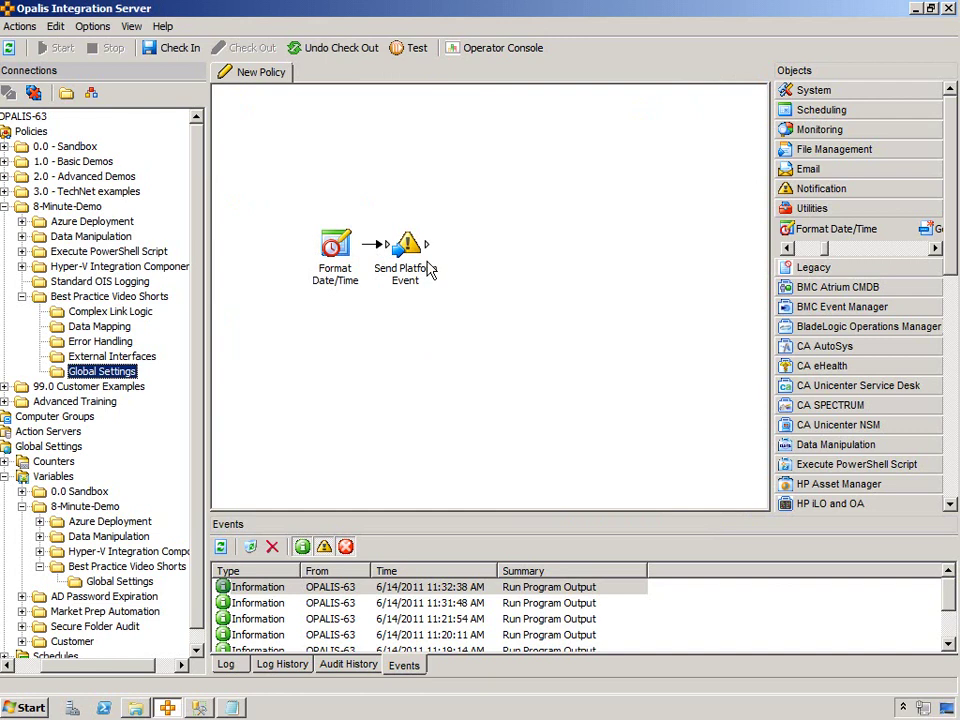
double_click(402, 250)
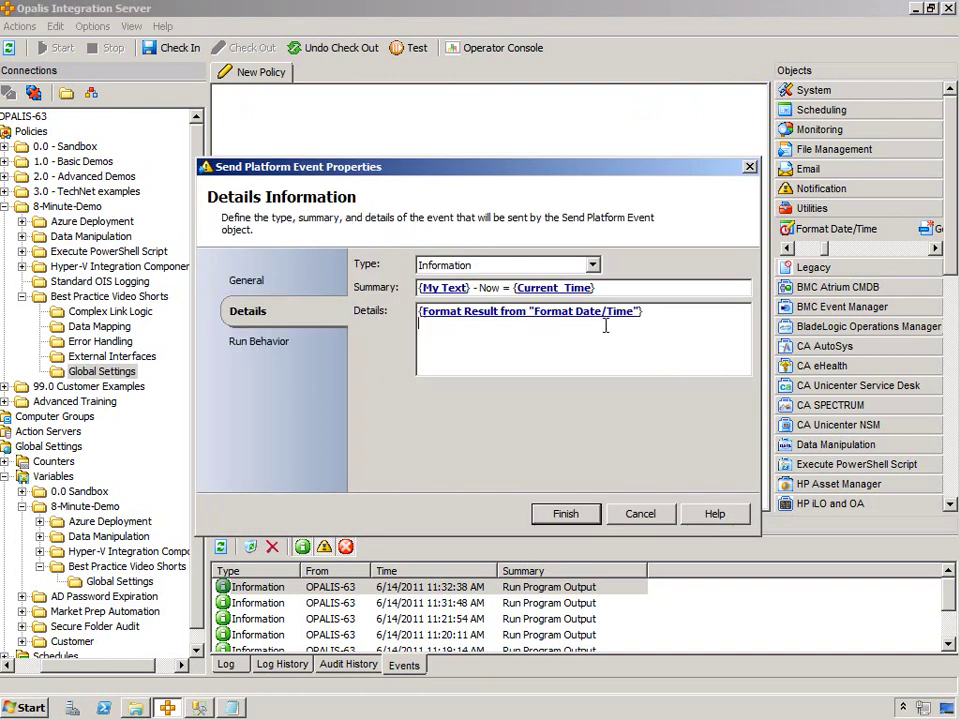
right_click(434, 343)
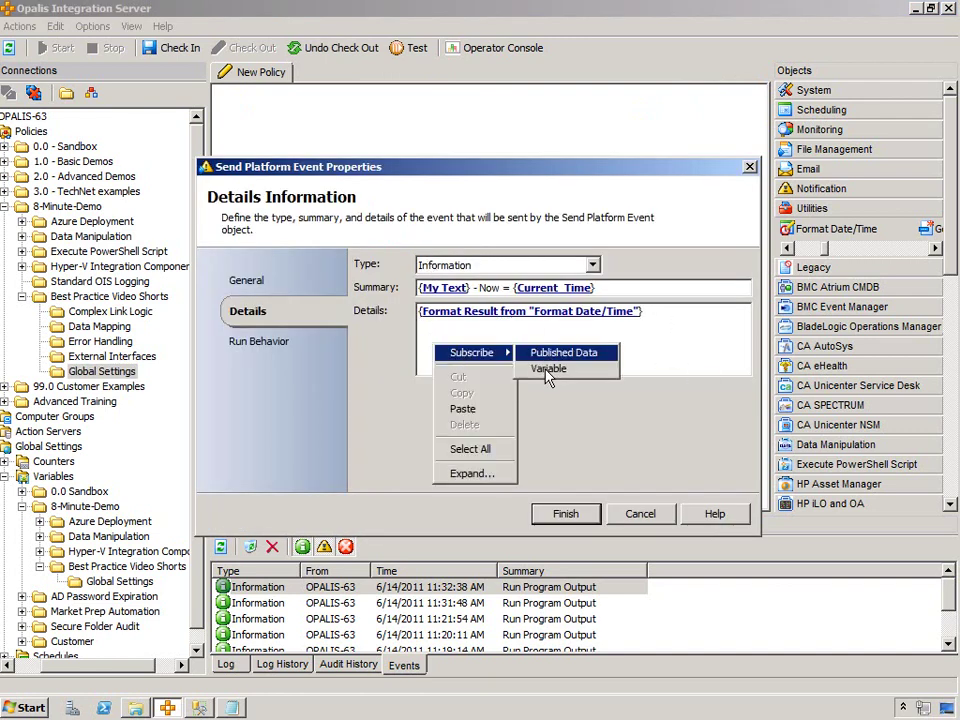
left_click(490, 367)
double_click(328, 267)
double_click(315, 268)
double_click(310, 268)
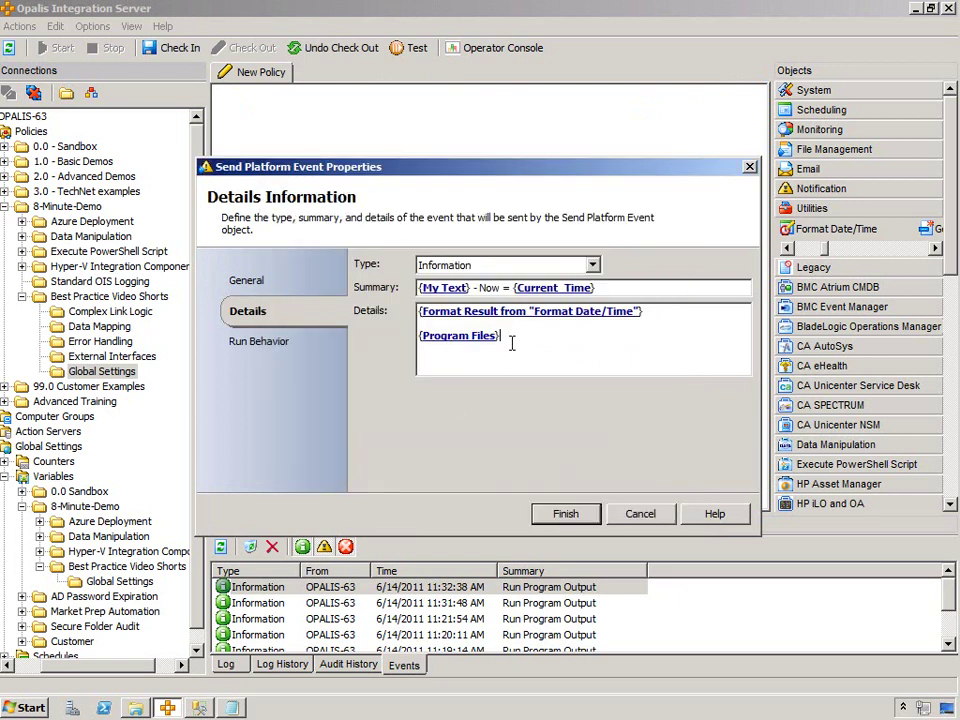
left_click(565, 513)
Step through the policy in the Policy Testing Console to check how the Program Files variable resolves in the event details
left_click(415, 50)
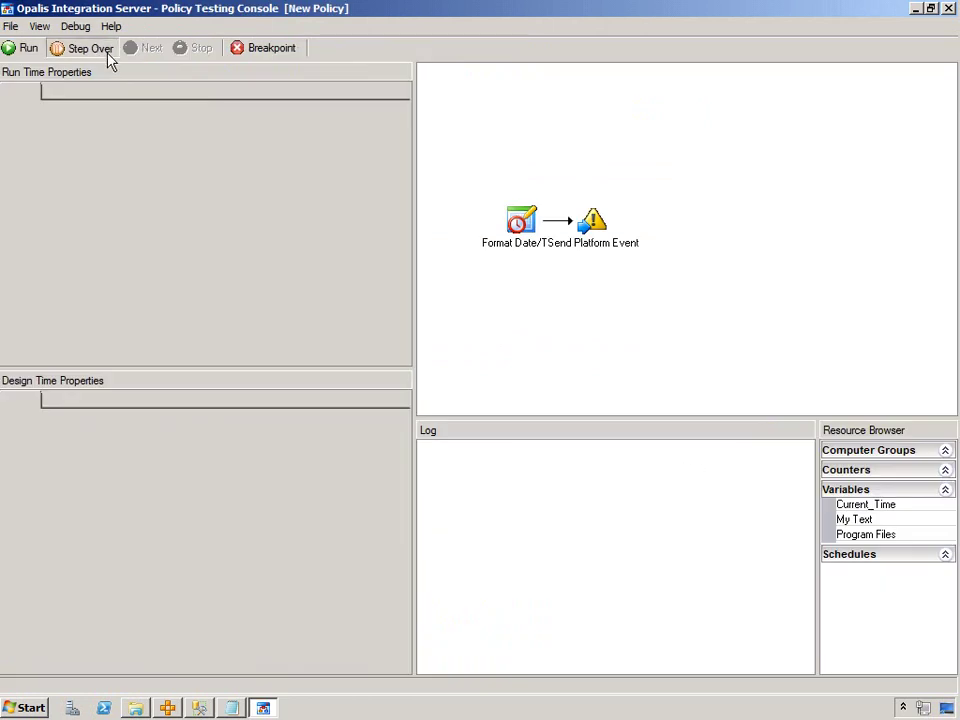
left_click(100, 52)
left_click(144, 50)
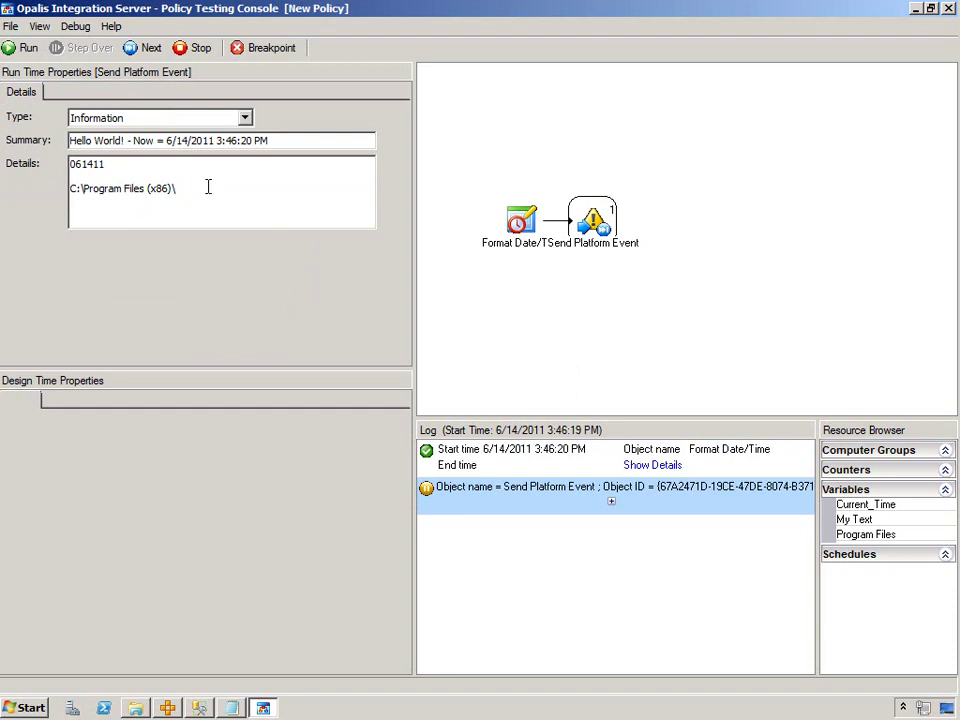
left_click(592, 219)
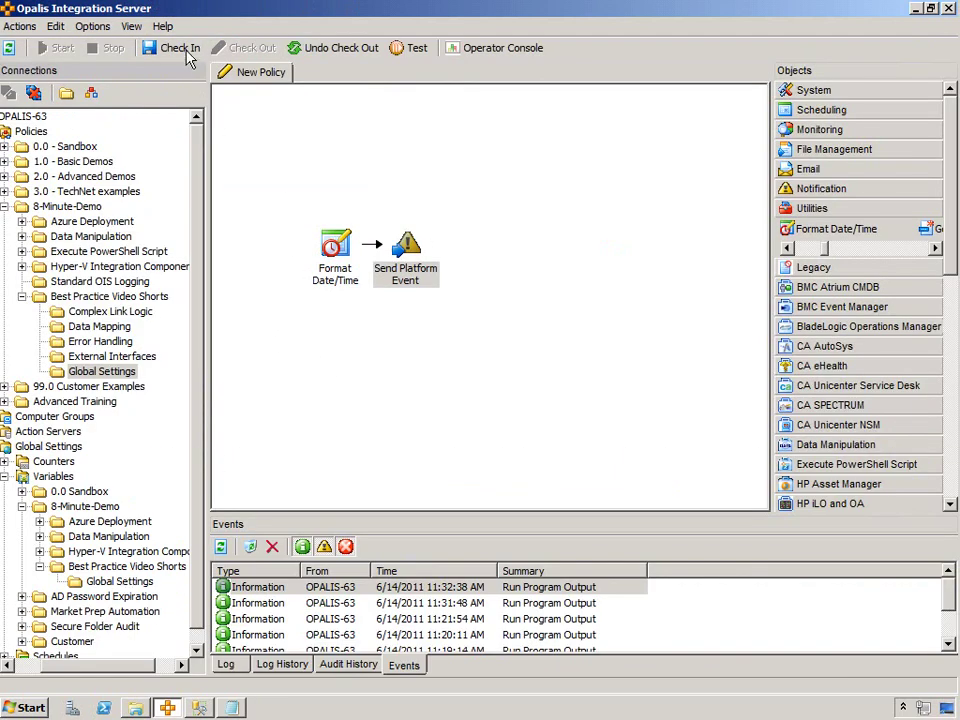
Rename the policy as Global Settings Example and check it in
right_click(250, 79)
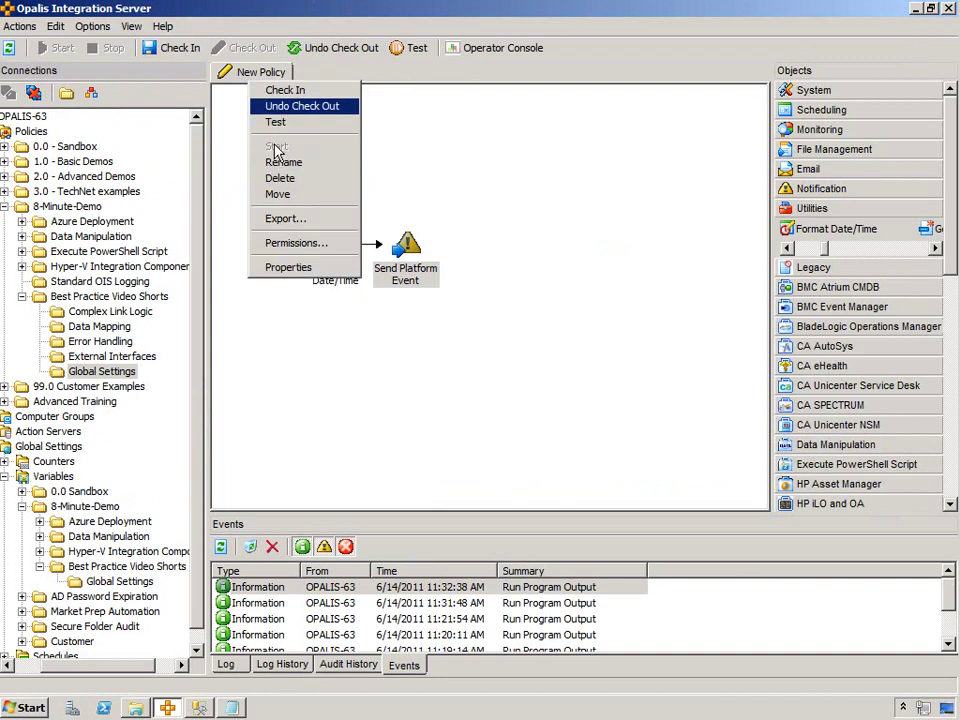
left_click(280, 162)
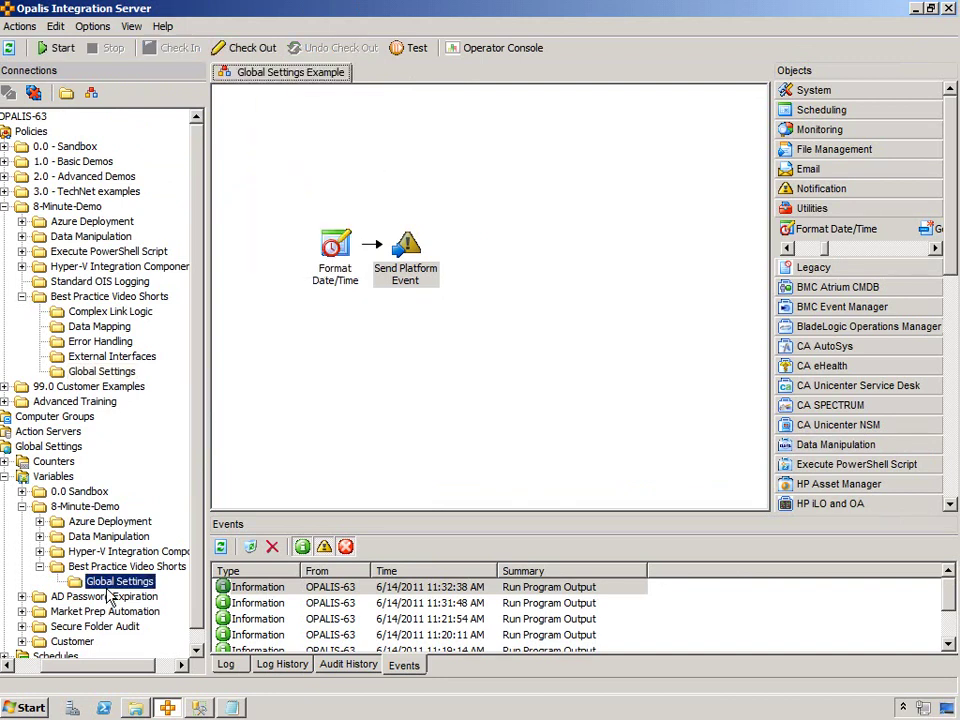
Rename the Program Files variable to Common Program Files and set its value to %COMMONPROGRAMFILES(X86)%
left_click(88, 581)
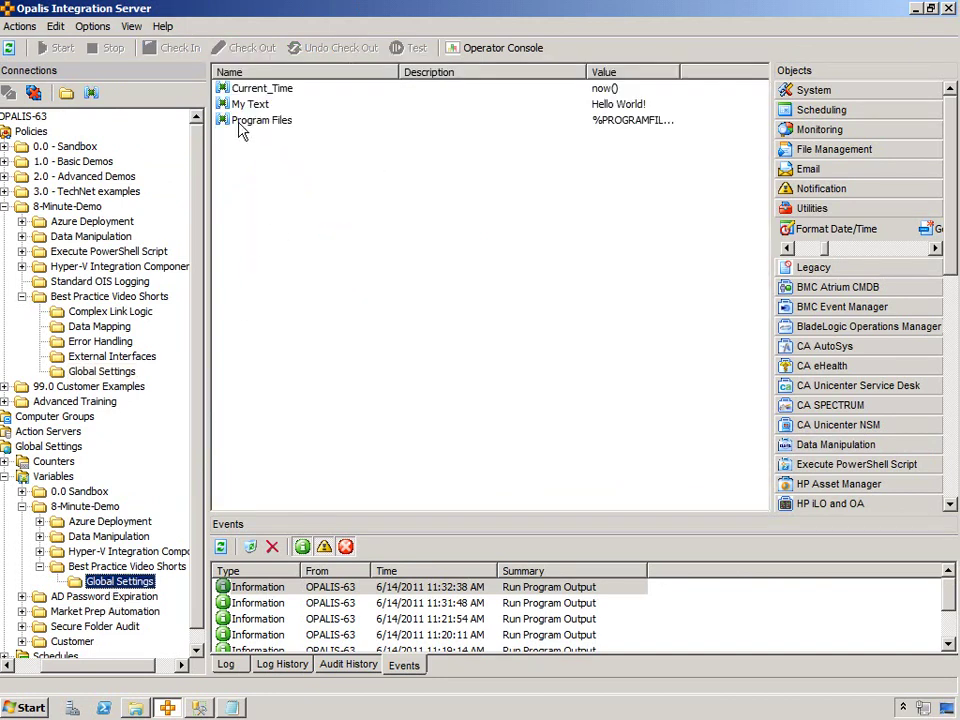
double_click(235, 120)
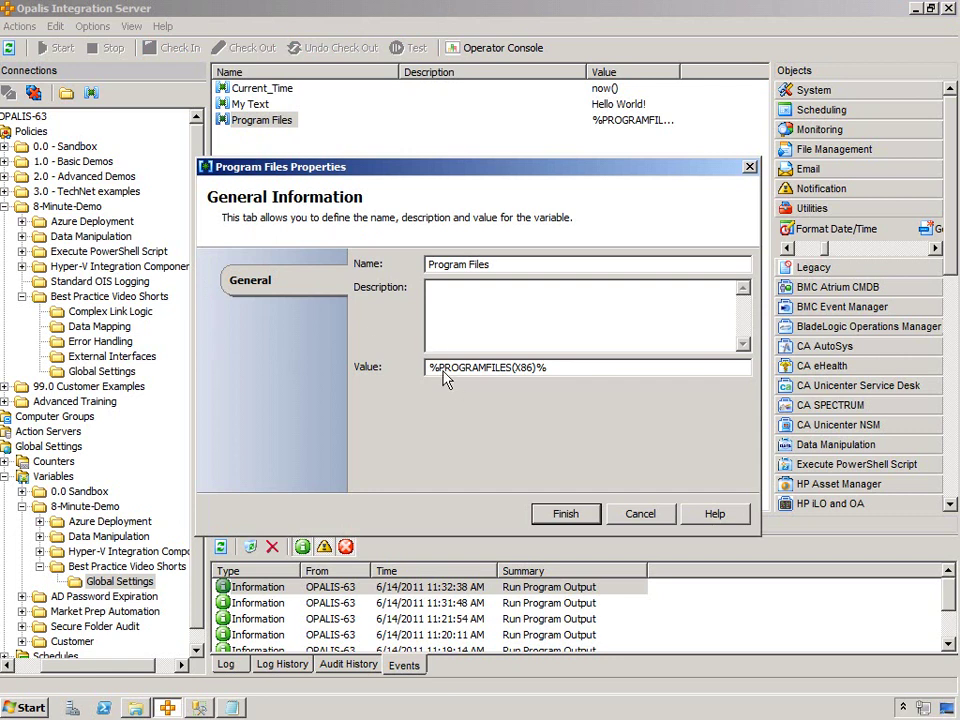
type("Common")
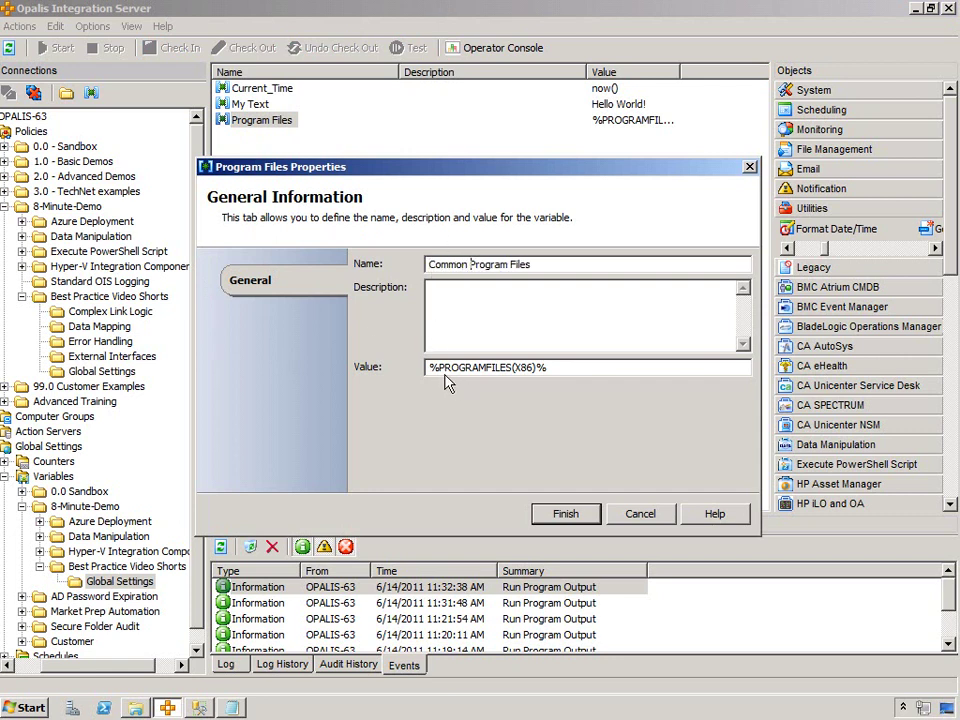
left_click(441, 369)
type("COMMON")
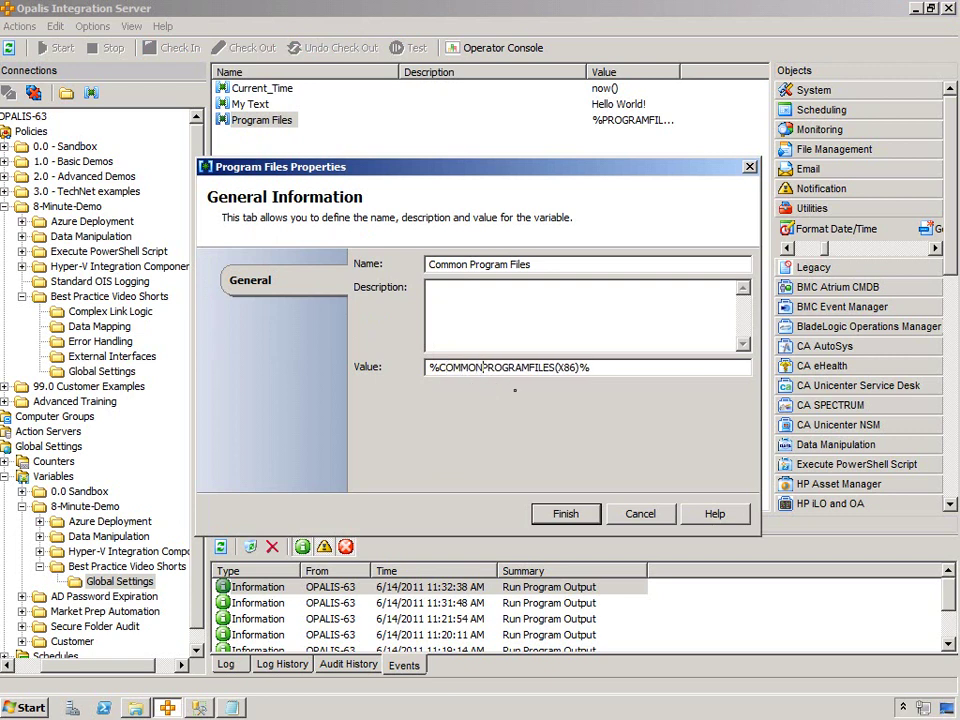
left_click(562, 512)
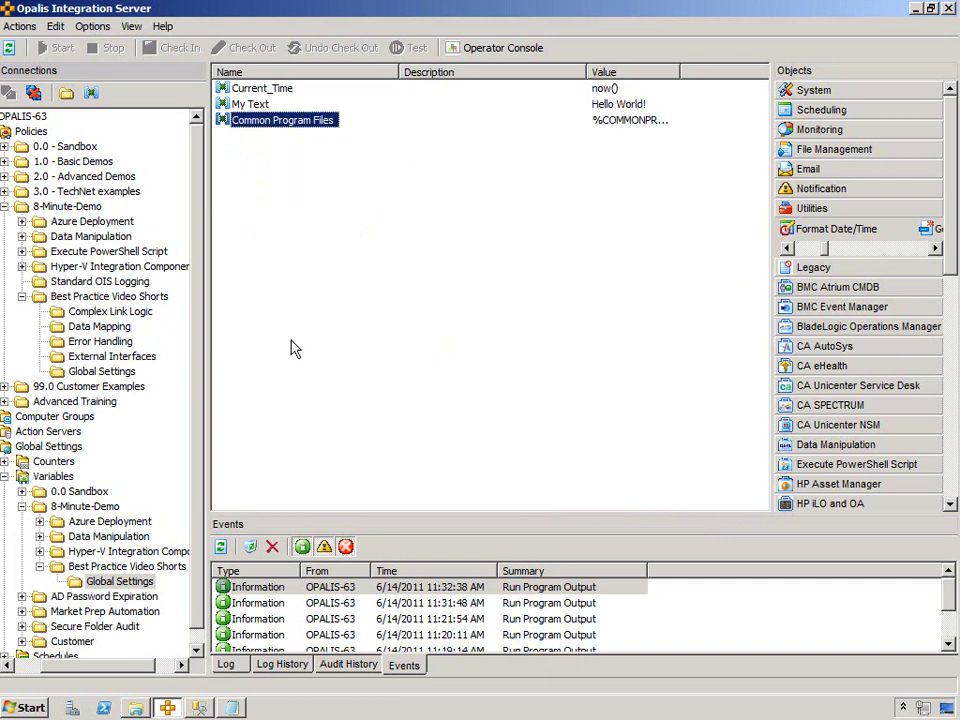
Examine the variable reference in the Send Platform Event details of the Global Settings Example policy, and close the properties
left_click(104, 371)
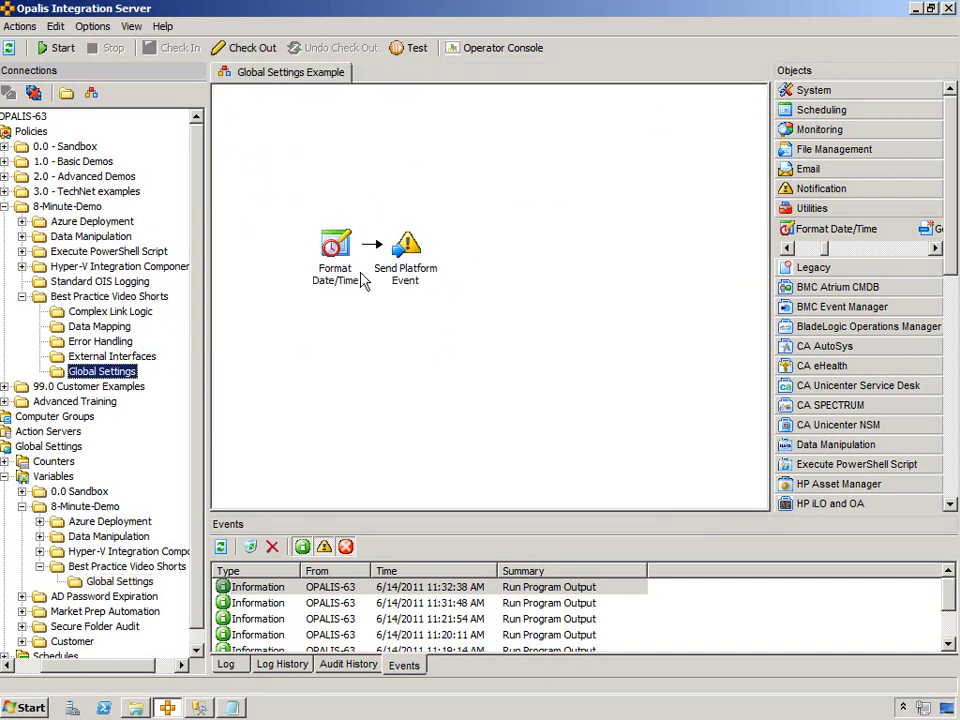
double_click(405, 245)
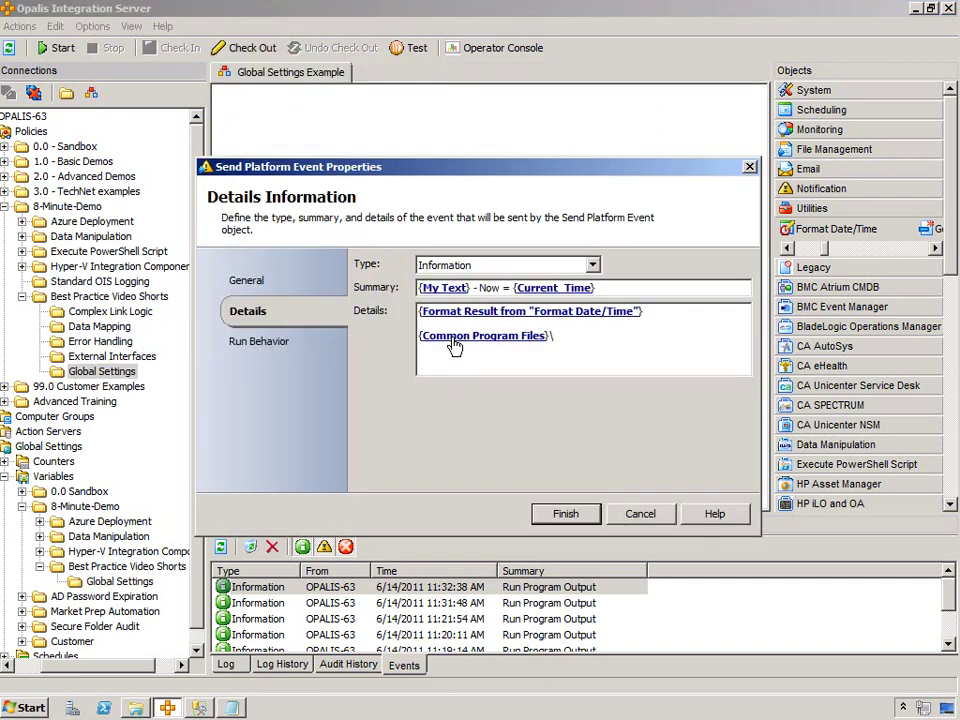
left_click(640, 513)
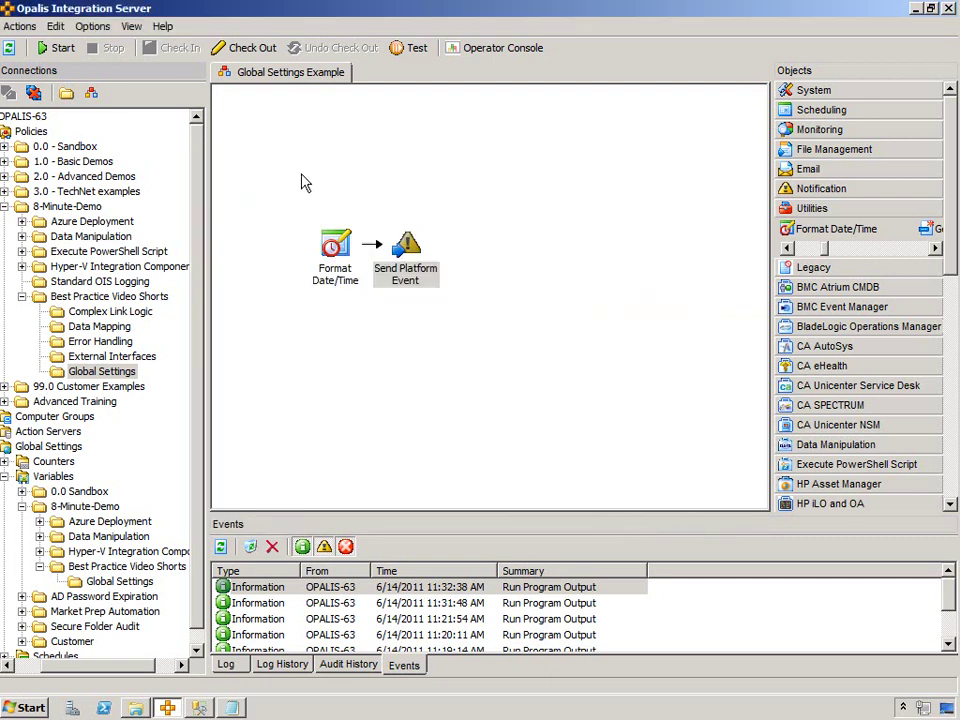
Start the Global Settings Example policy and refresh the events list
left_click(220, 548)
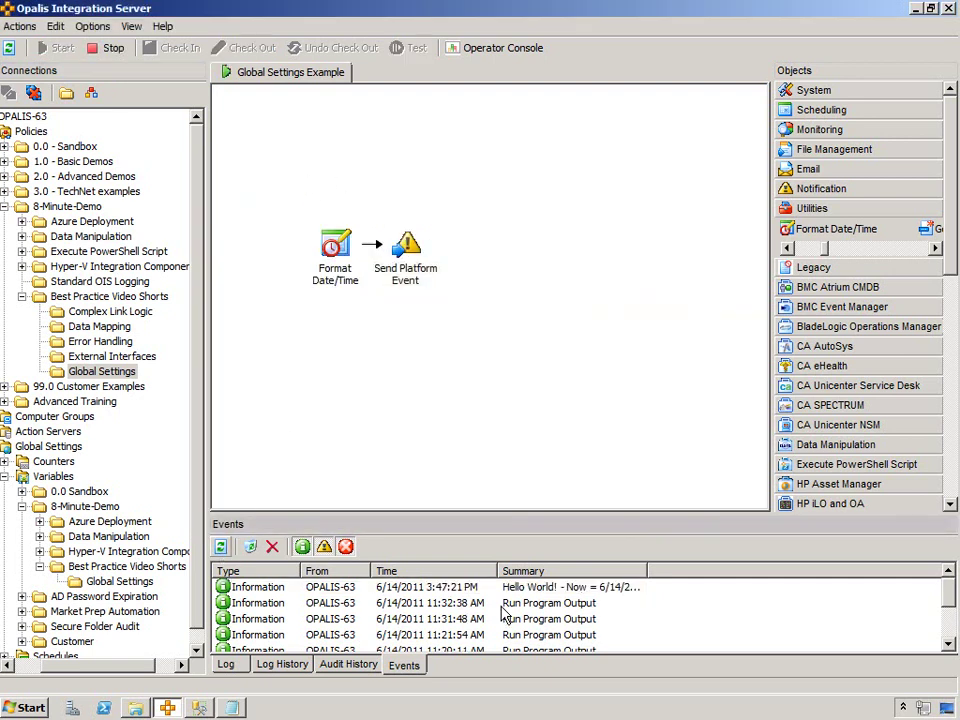
Examine the details of the newest event produced by the Global Settings Example policy, and close them
double_click(543, 590)
key("shift+Home")
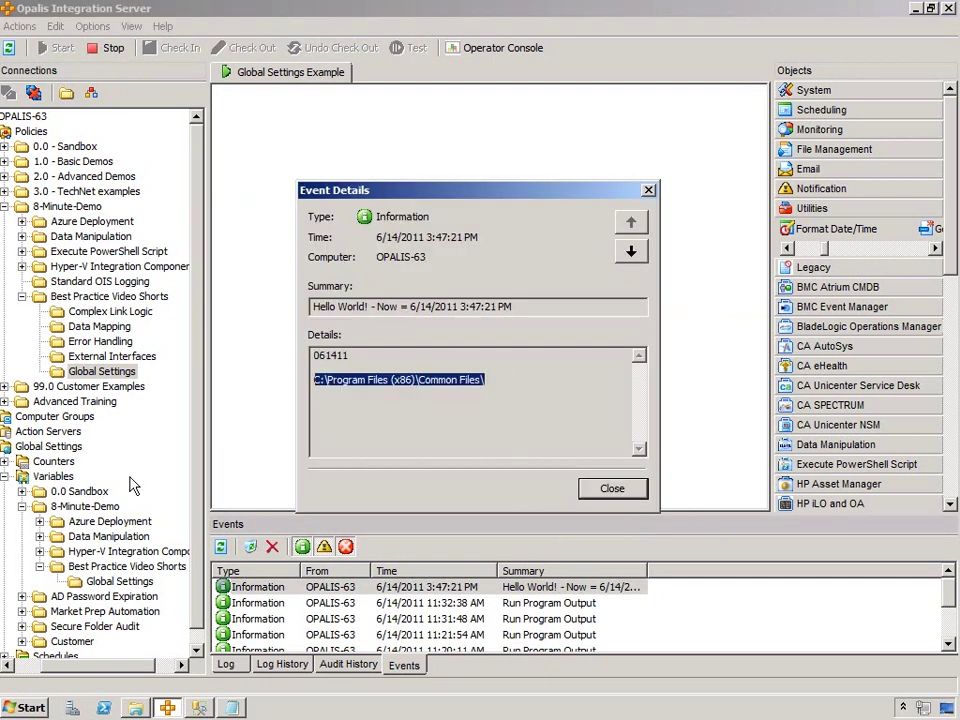
left_click(612, 489)
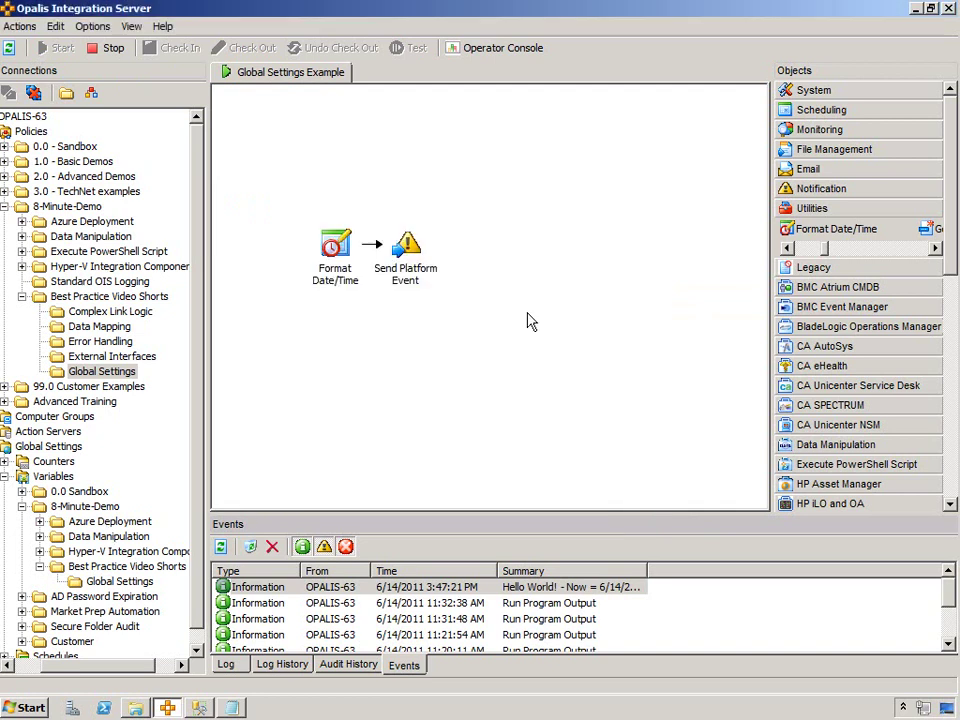
Set the value of the My Text variable in the Global Settings variables folder to "THis is New!~"
left_click(143, 582)
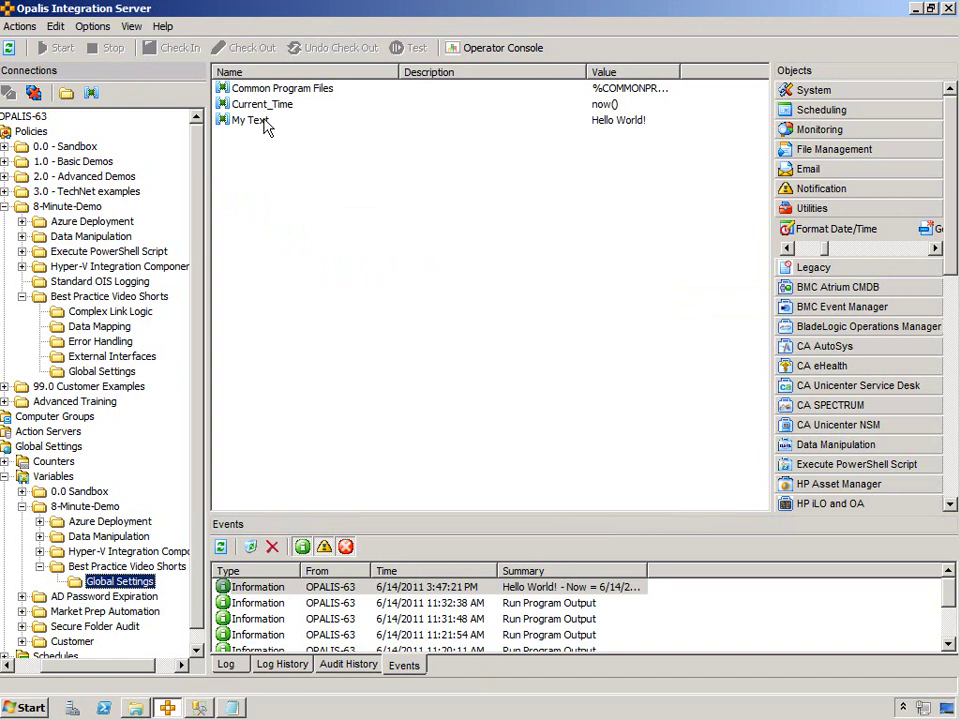
double_click(244, 121)
left_click_drag(498, 367, 428, 367)
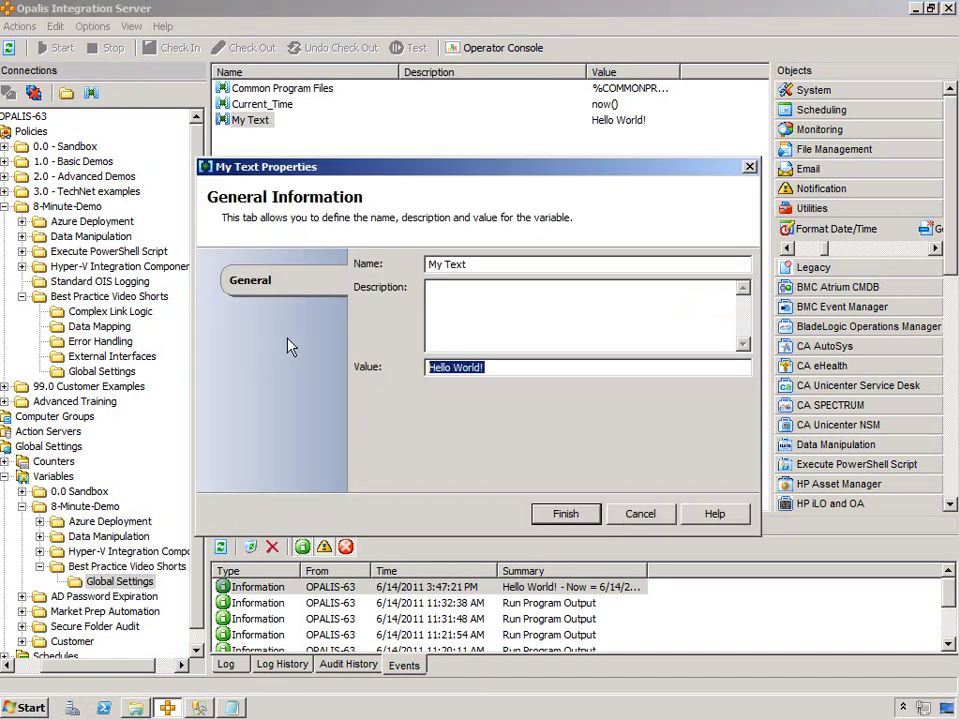
type("THis is N")
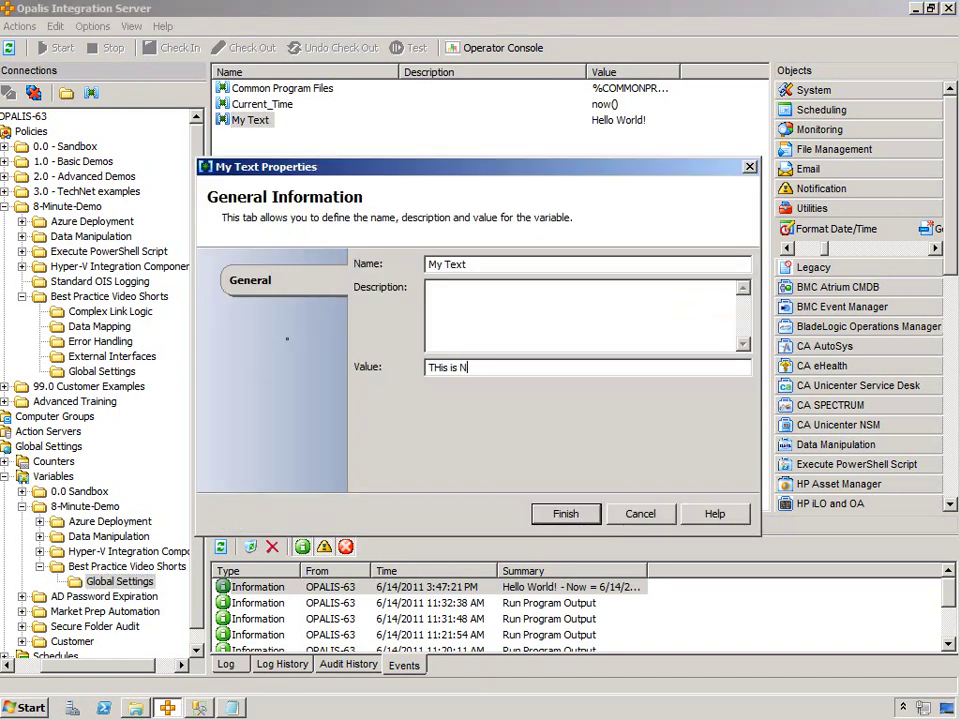
type("ew!!")
key("Return")
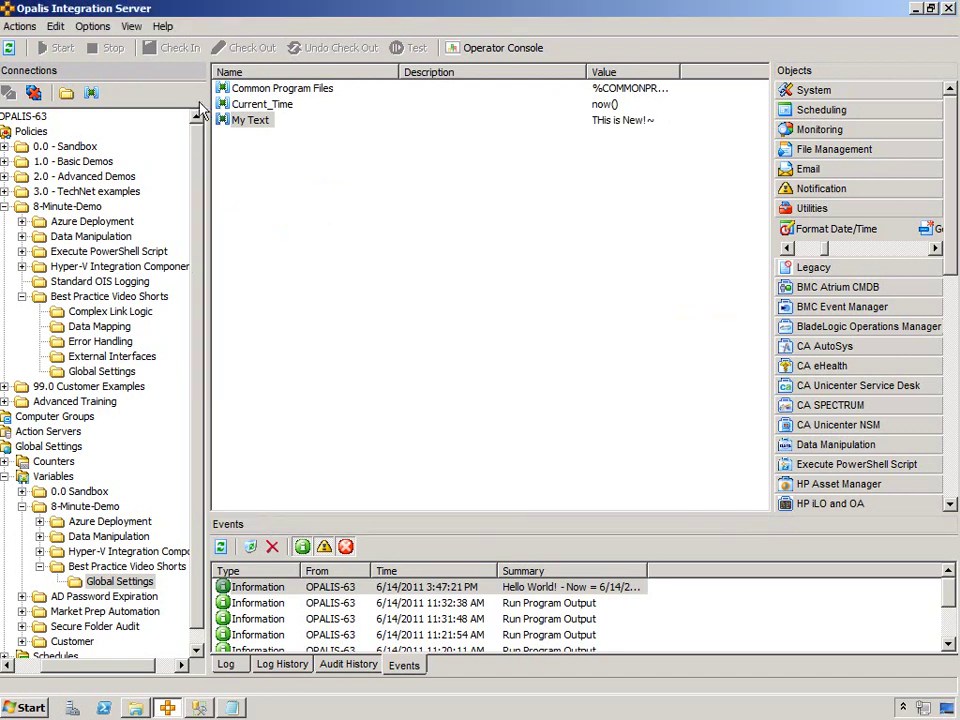
Start the Global Settings Example policy again, and refresh the events list and the policy status
left_click(102, 371)
left_click(60, 47)
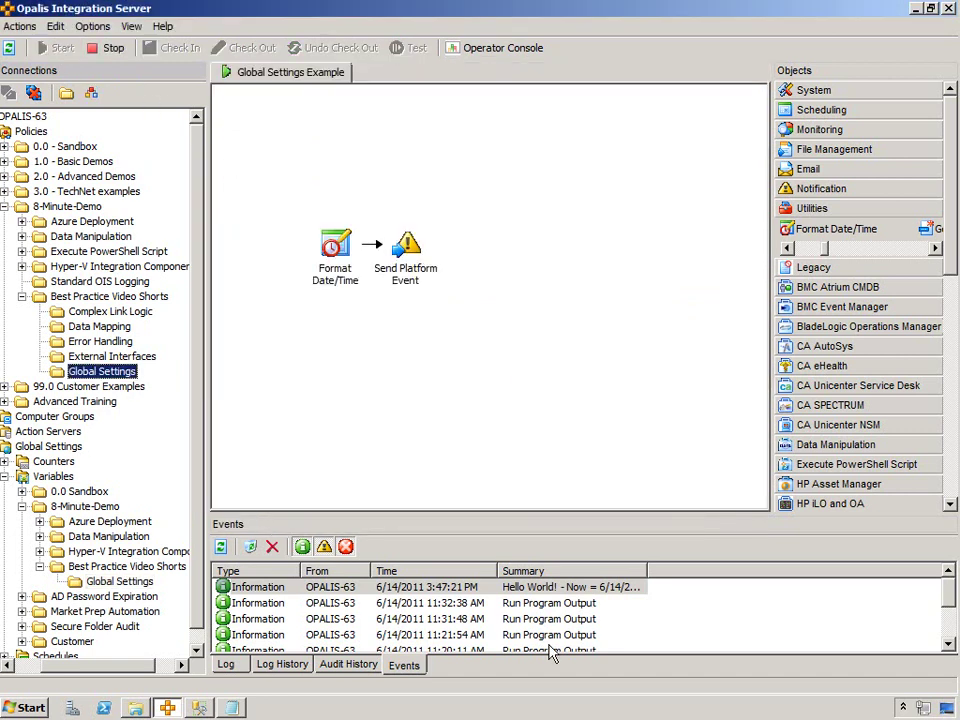
left_click(221, 547)
left_click(528, 590)
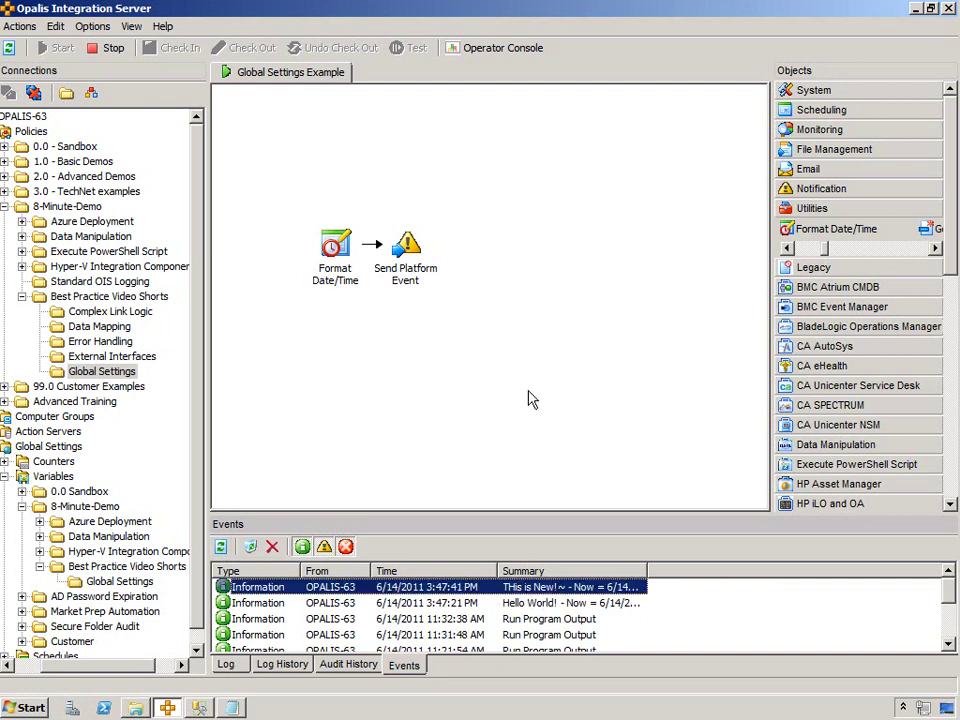
left_click(9, 47)
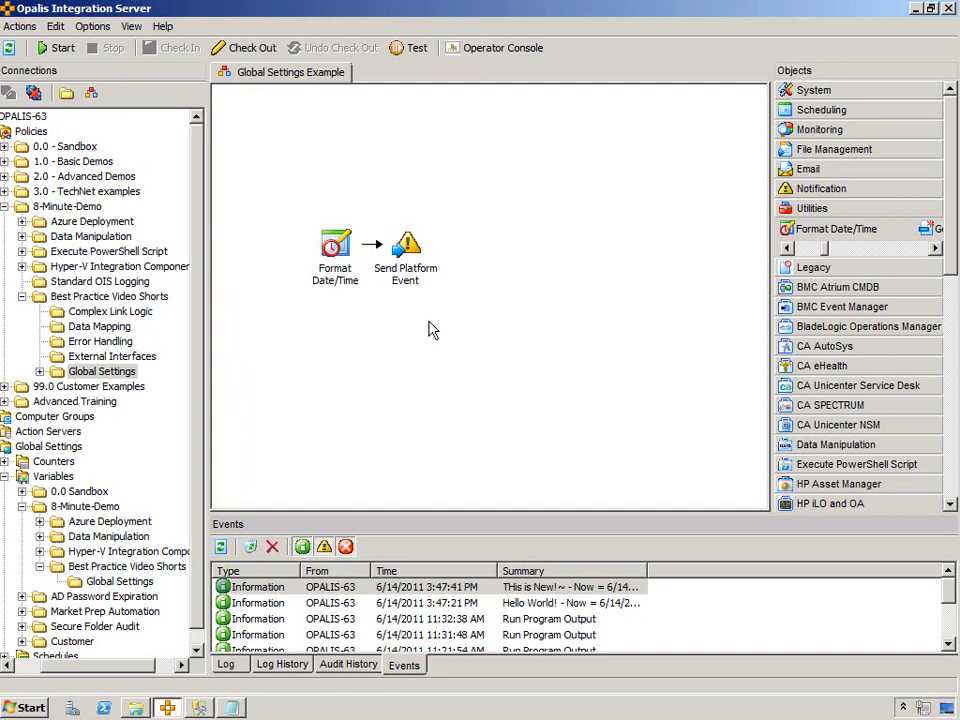
Create a variable named Password in the Global Settings variables folder, with a password as its value
left_click(114, 581)
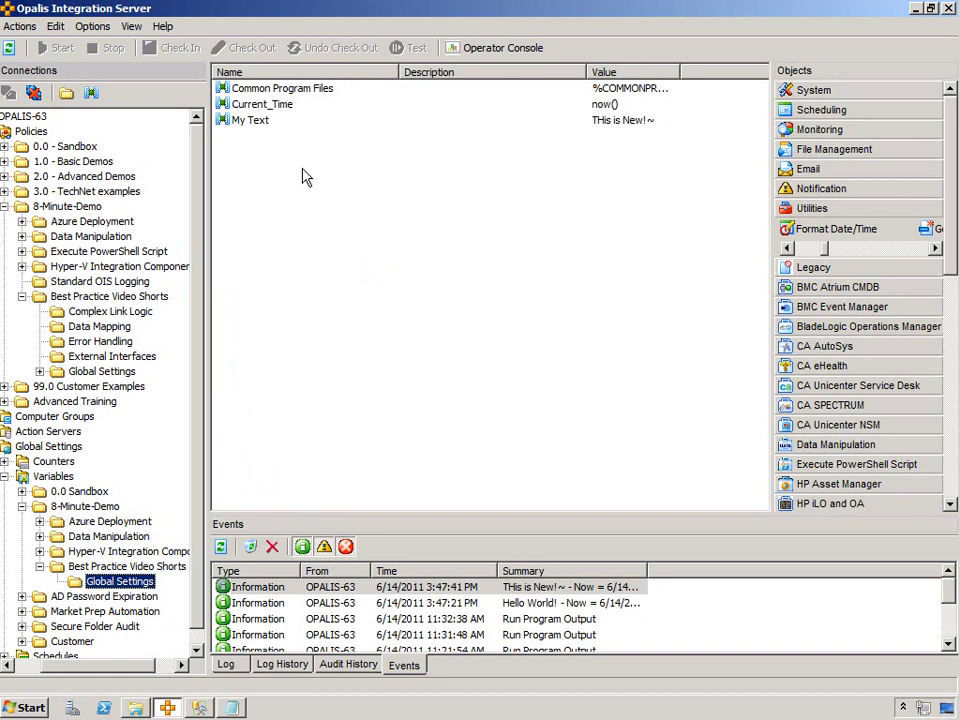
left_click(253, 165)
right_click(253, 165)
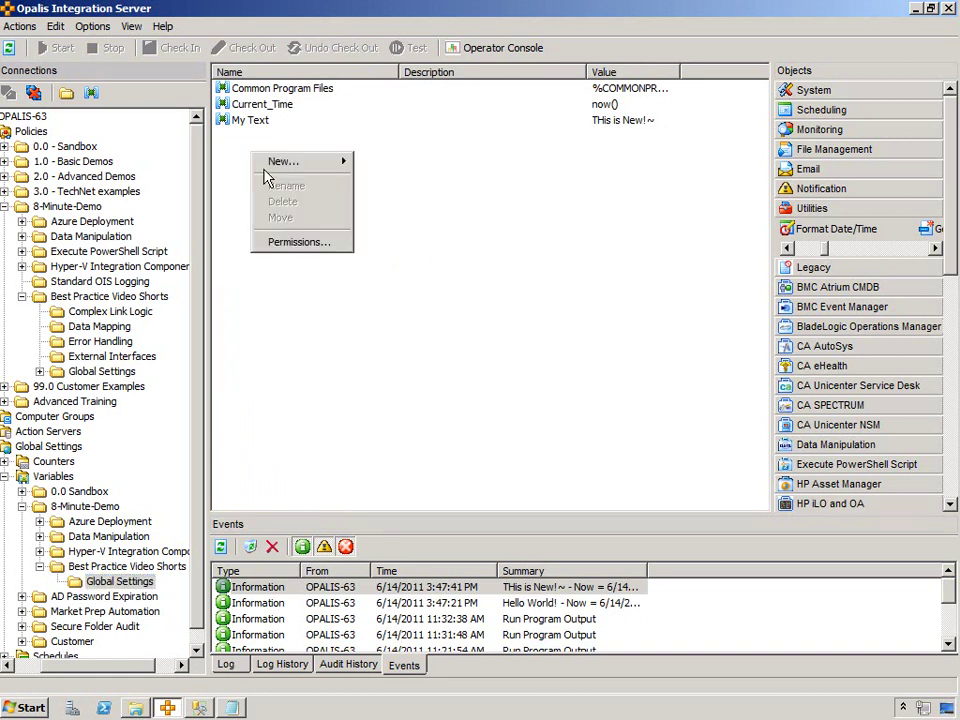
mouse_move(300, 161)
left_click(383, 184)
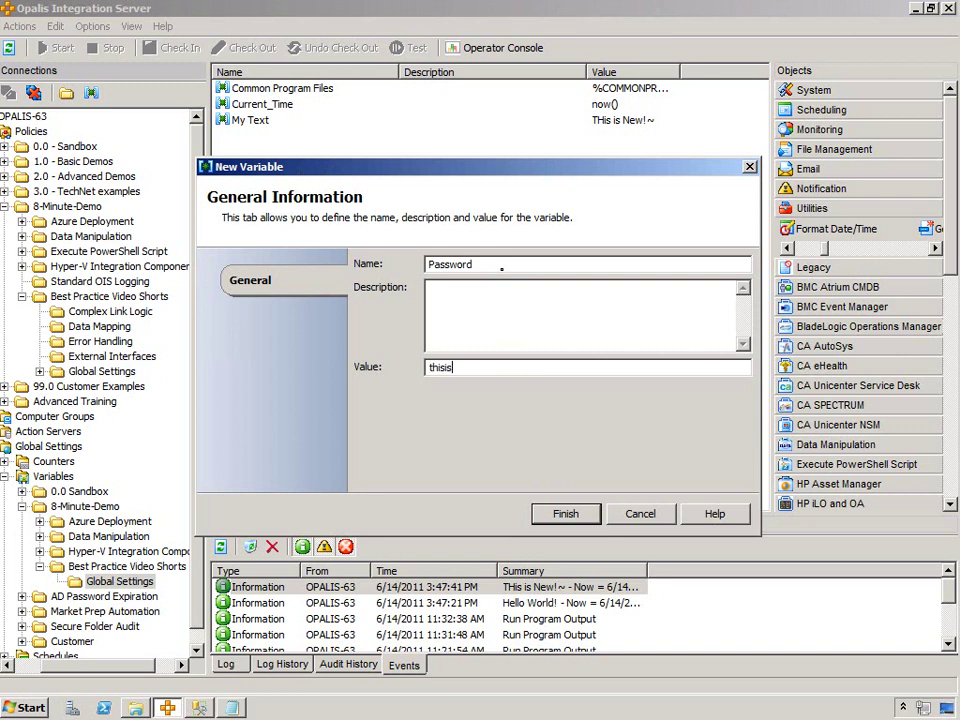
left_click(576, 516)
Add a Run Program object to the Global Settings Example policy and link it after Send Platform Event
left_click(102, 371)
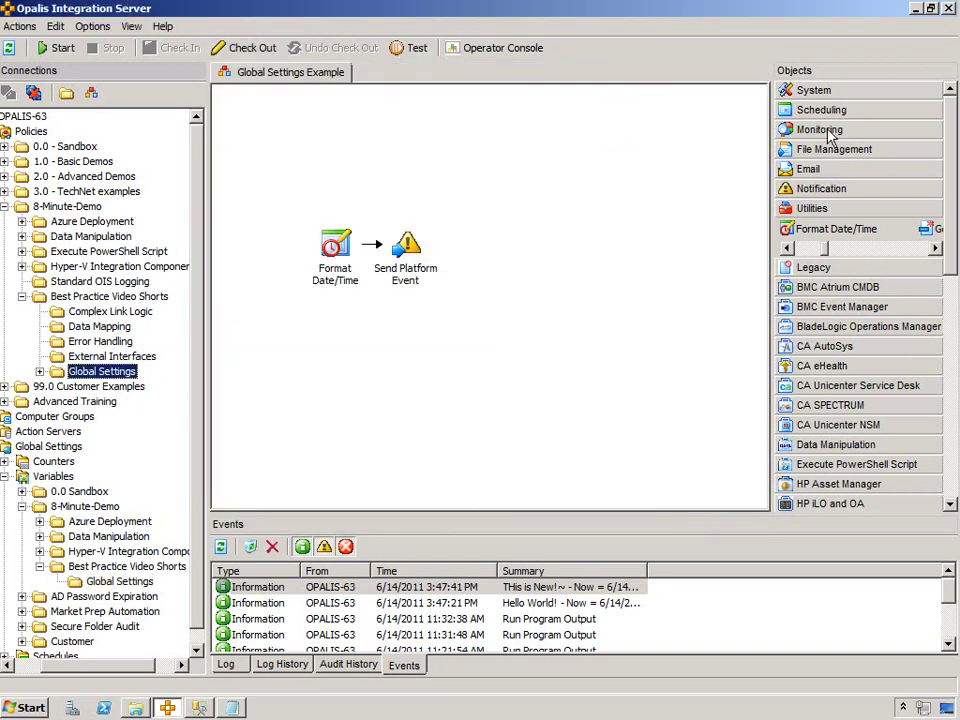
left_click(846, 97)
scroll(840, 125, "right", 4)
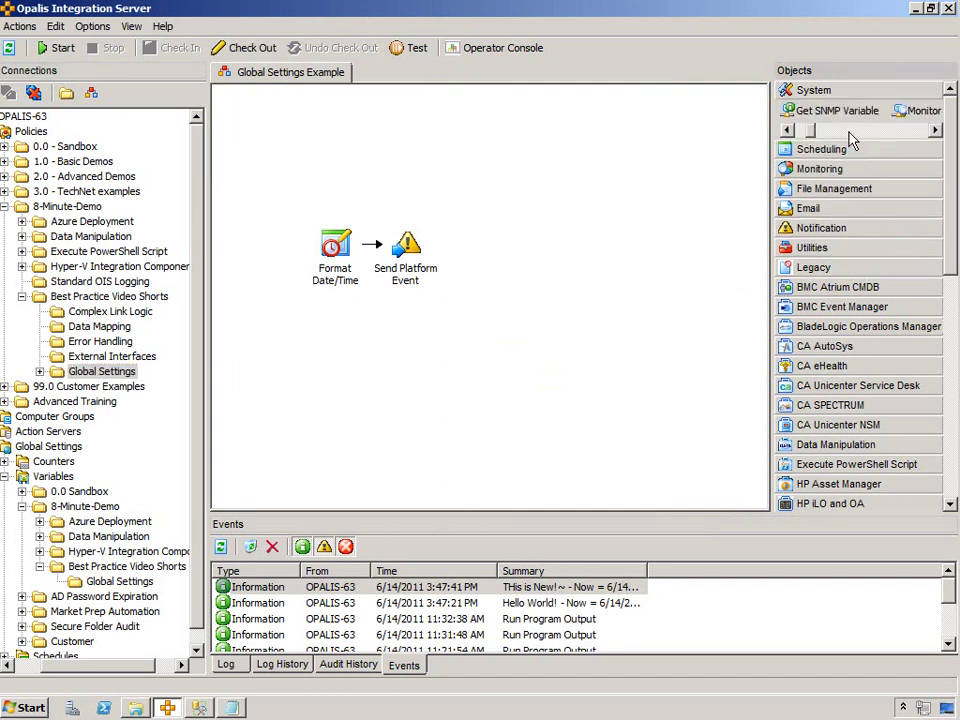
scroll(880, 130, "right", 3)
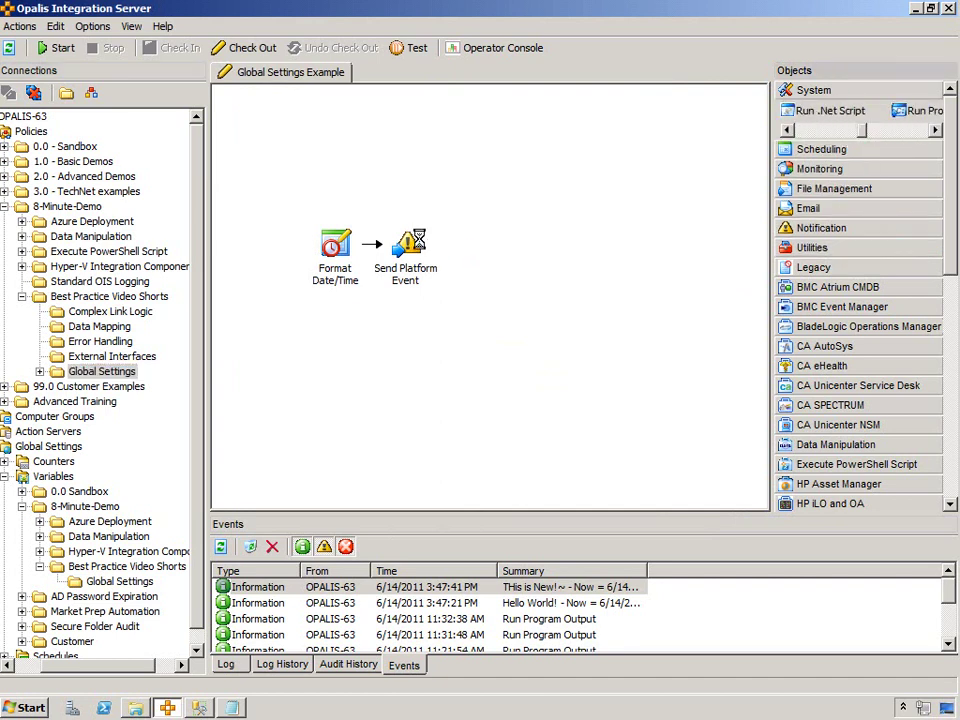
left_click_drag(915, 110, 476, 248)
Switch the Run Program object's security credentials to This account and clear the password field
double_click(476, 245)
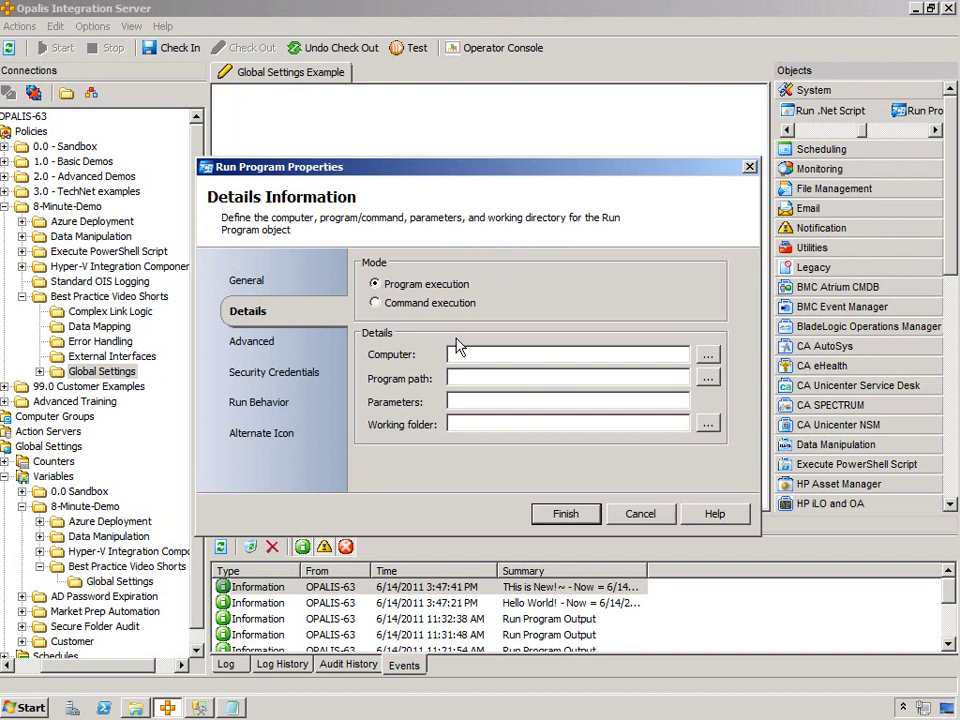
left_click(251, 341)
left_click(283, 372)
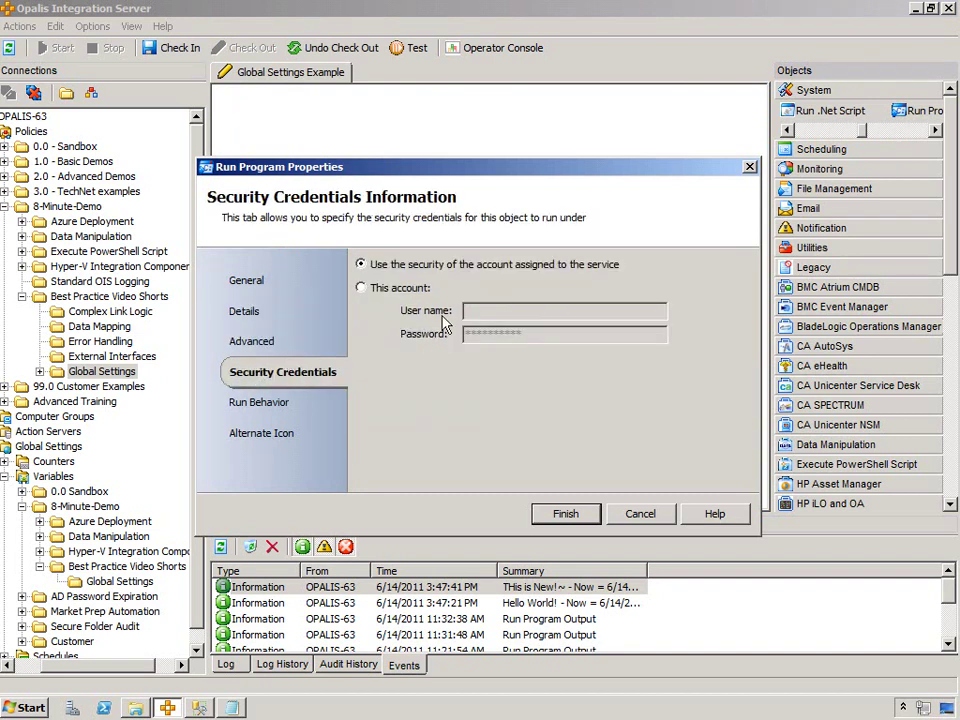
left_click(410, 288)
double_click(551, 334)
key("BackSpace")
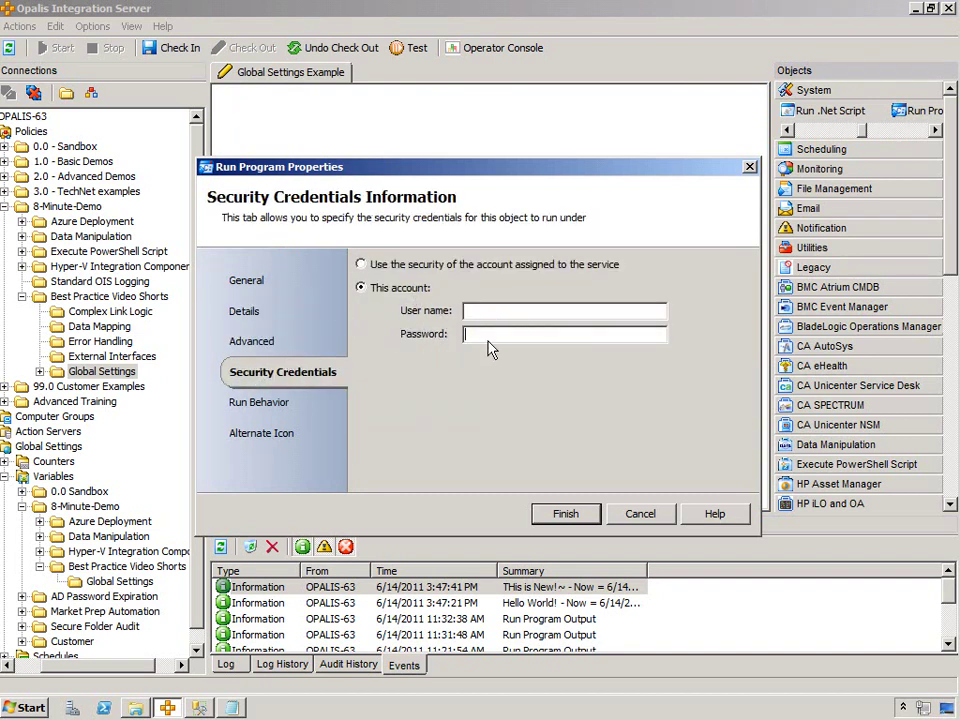
Insert the Password variable from 8-Minute-Demo, Best Practice Video Shorts, Global Settings into the account's password field
right_click(488, 340)
mouse_move(525, 341)
left_click(610, 358)
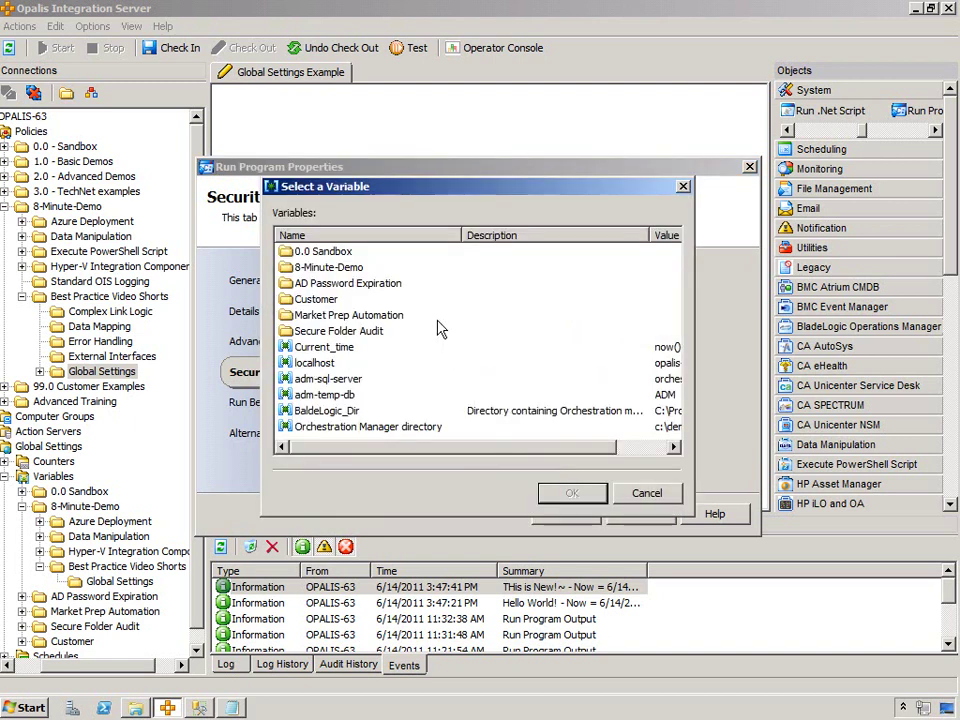
double_click(328, 267)
double_click(315, 283)
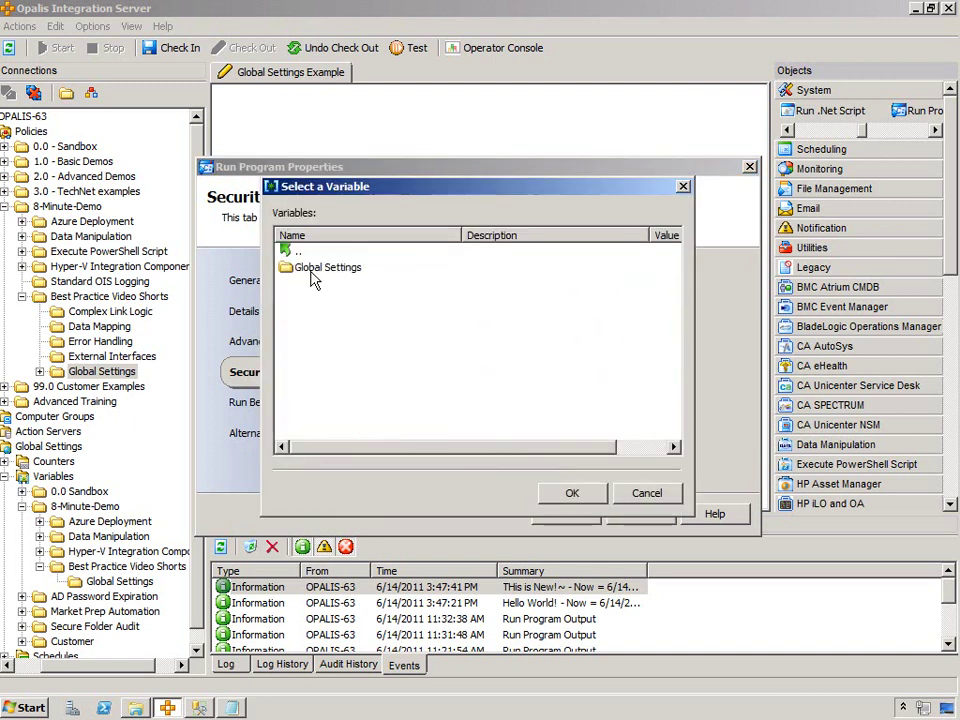
double_click(311, 274)
double_click(318, 298)
key("shift+Tab")
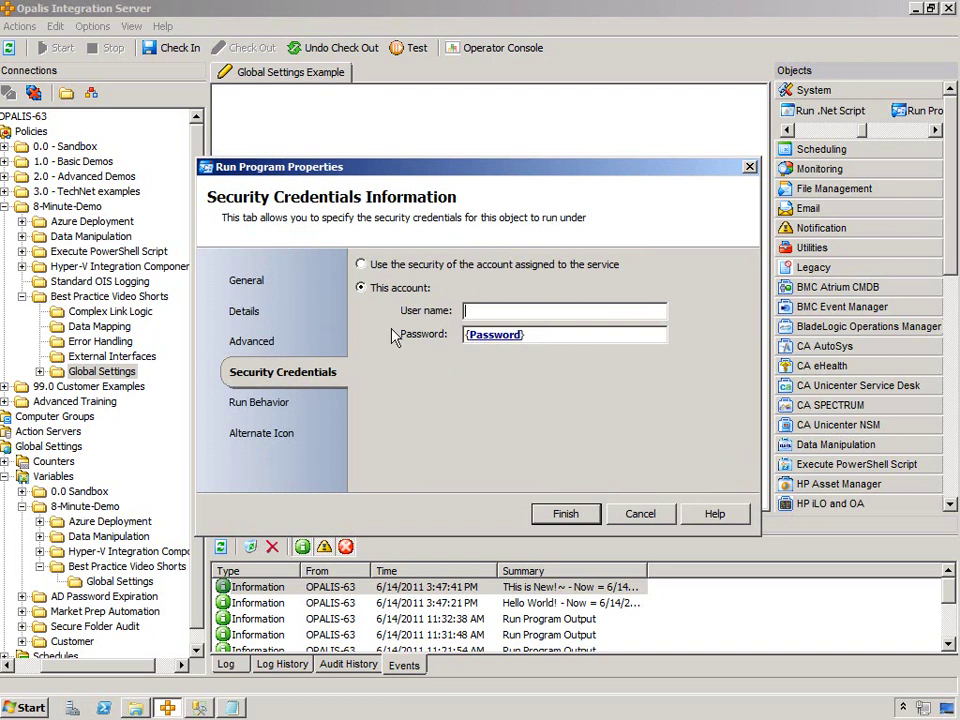
Examine the Password variable's entry through the reference in the password field, and close the Run Program properties without saving
left_click(506, 341)
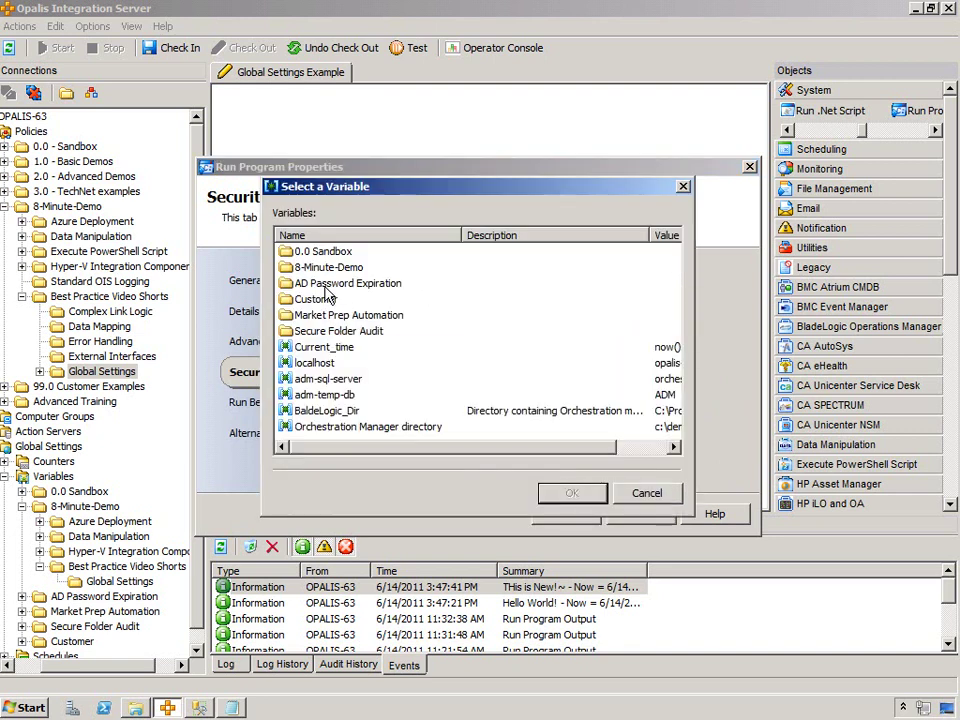
double_click(328, 268)
double_click(326, 281)
left_click(334, 271)
double_click(330, 268)
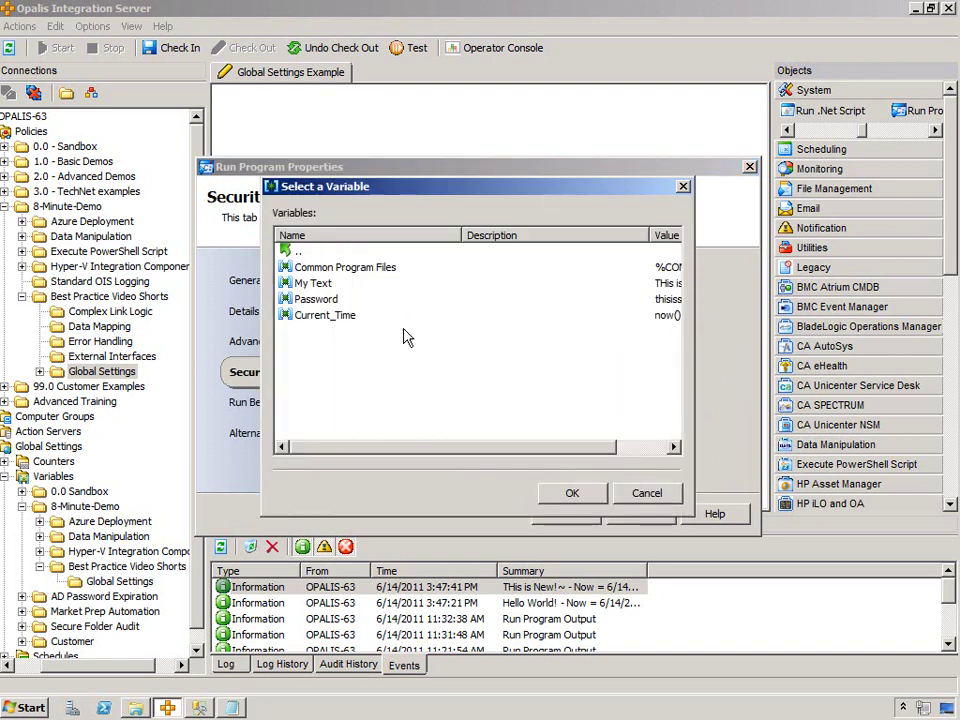
left_click(310, 299)
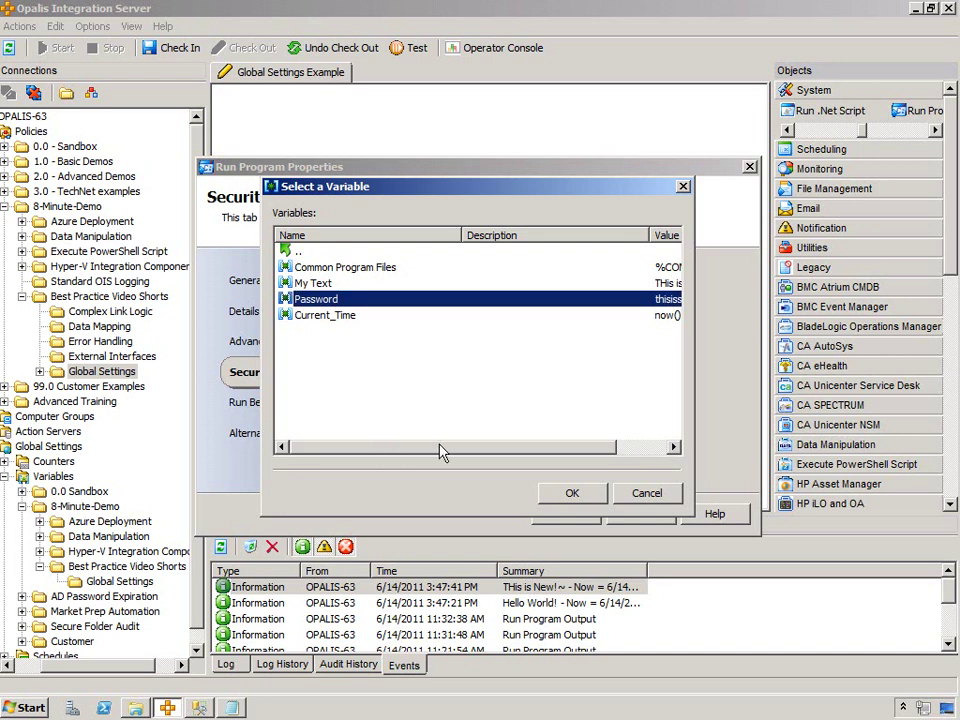
left_click_drag(400, 452, 450, 452)
left_click(640, 496)
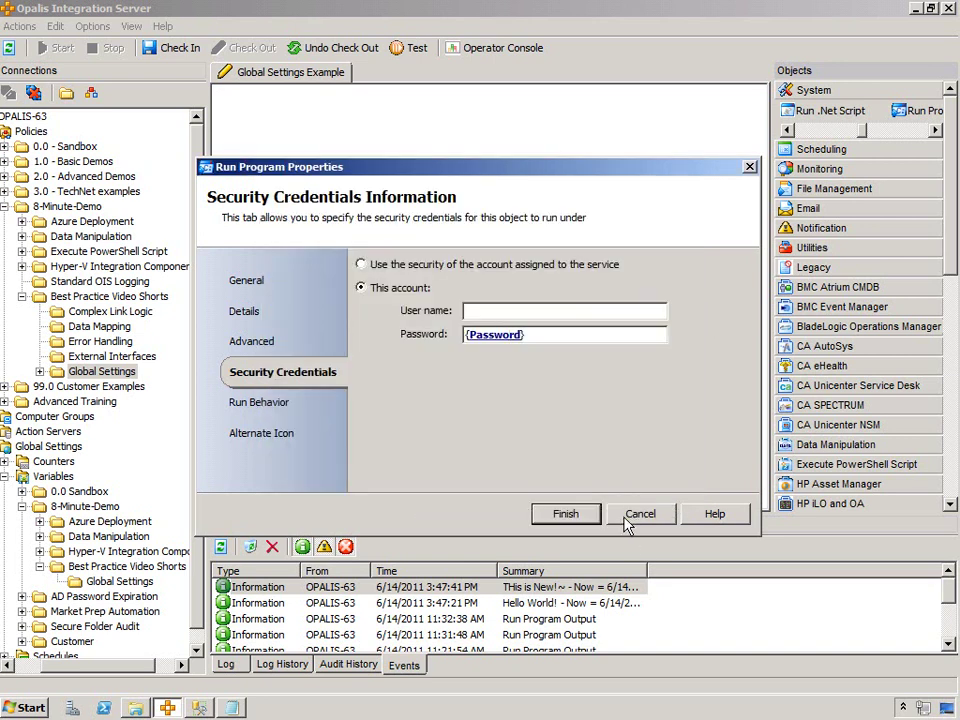
left_click(630, 515)
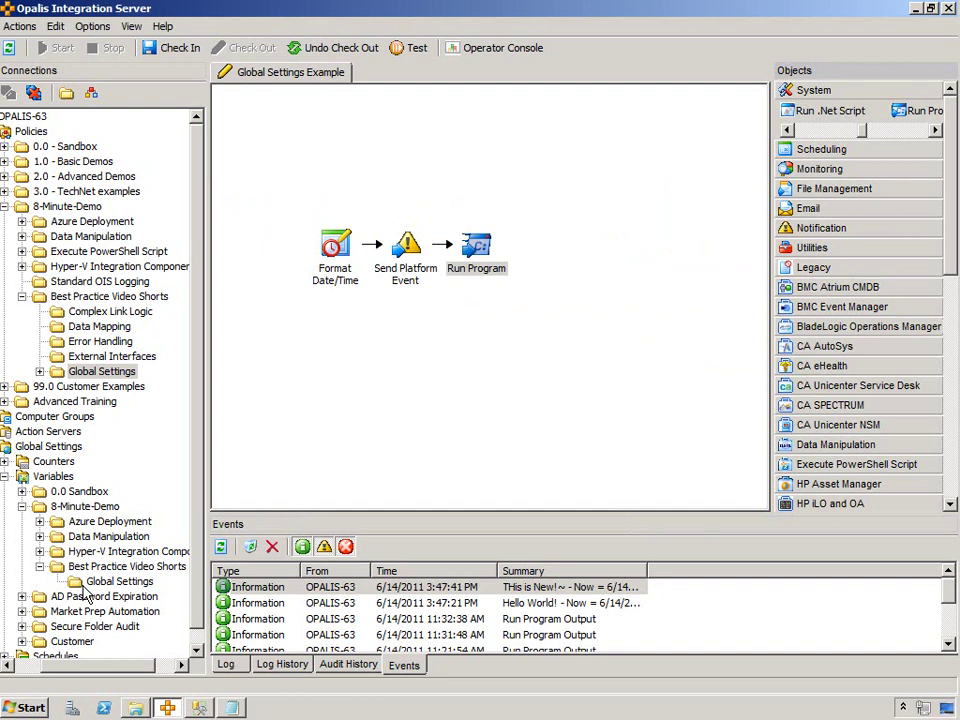
left_click(490, 250)
left_click(480, 258)
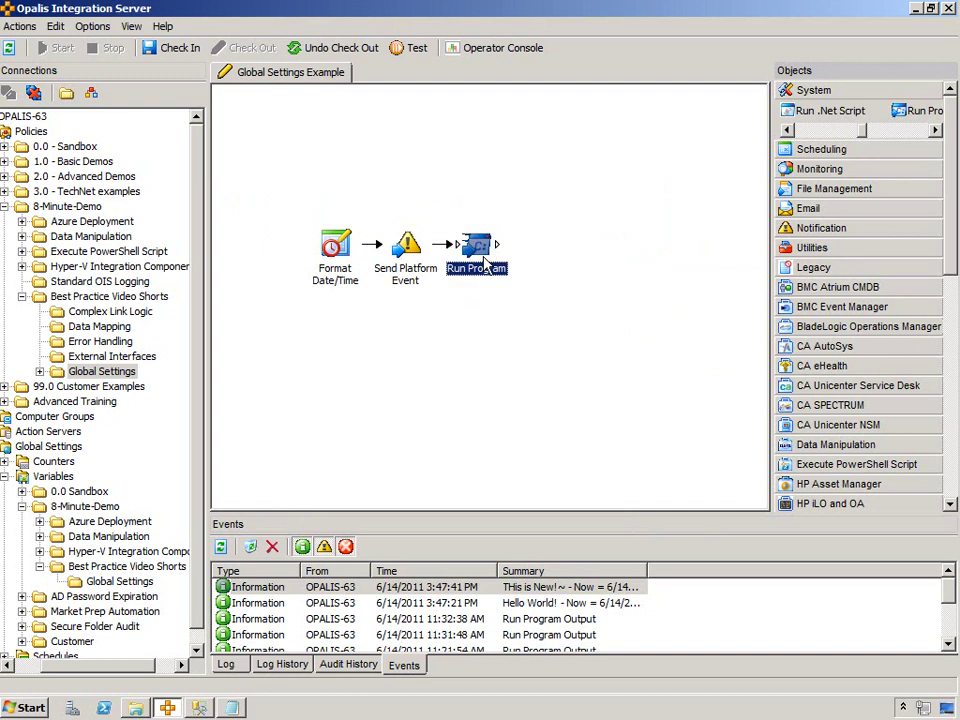
left_click(476, 281)
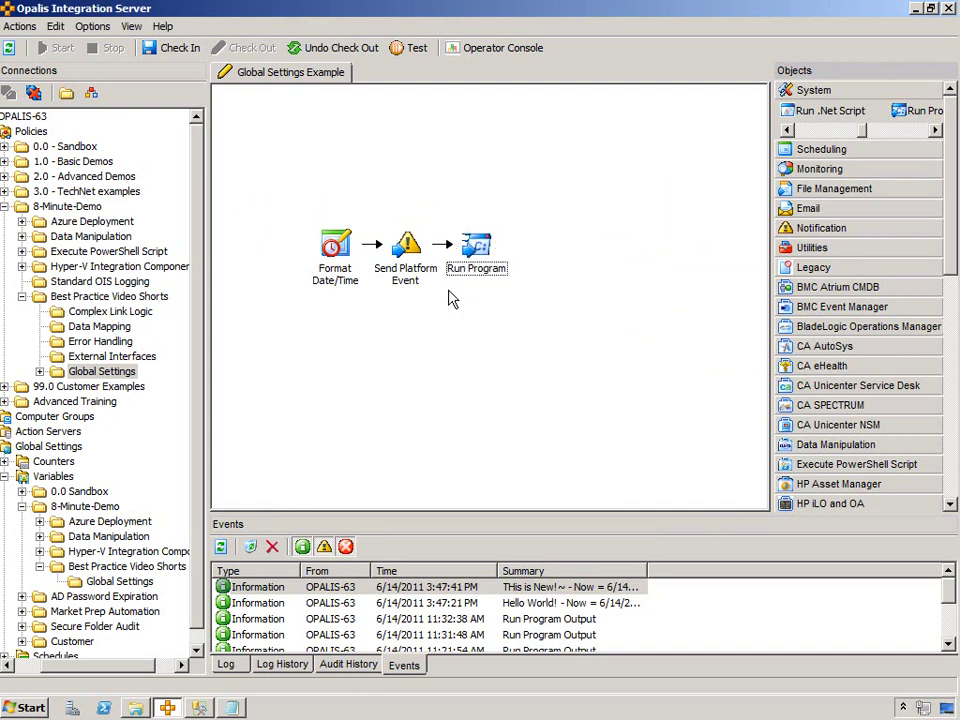
Review the variables in the Global Settings variables folder, widening the Value column to read the Common Program Files value
left_click(133, 582)
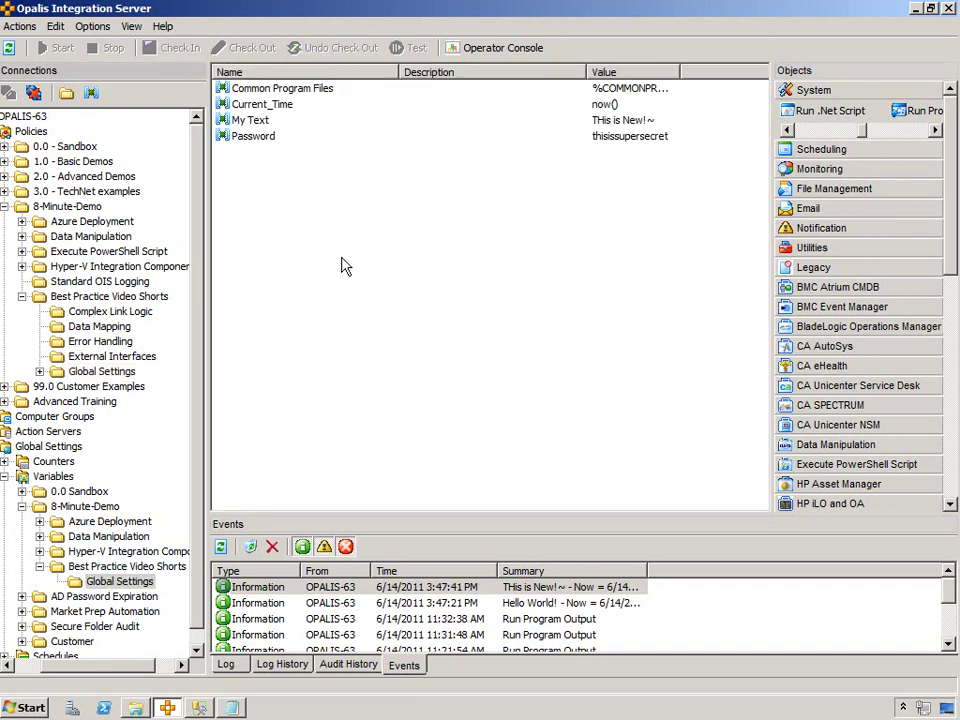
left_click(255, 136)
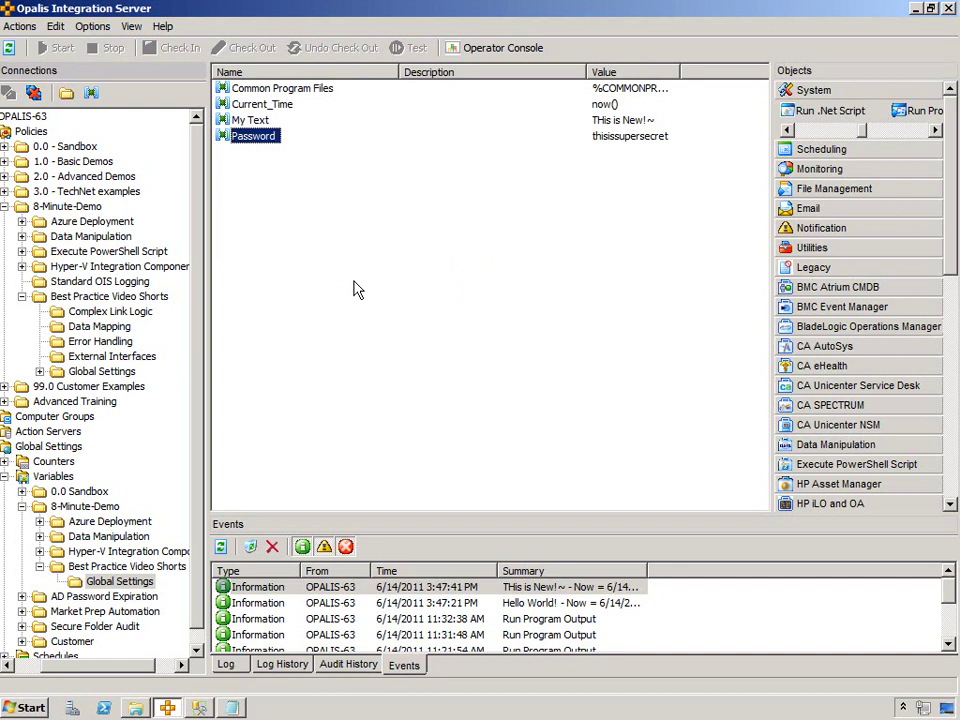
left_click(625, 145)
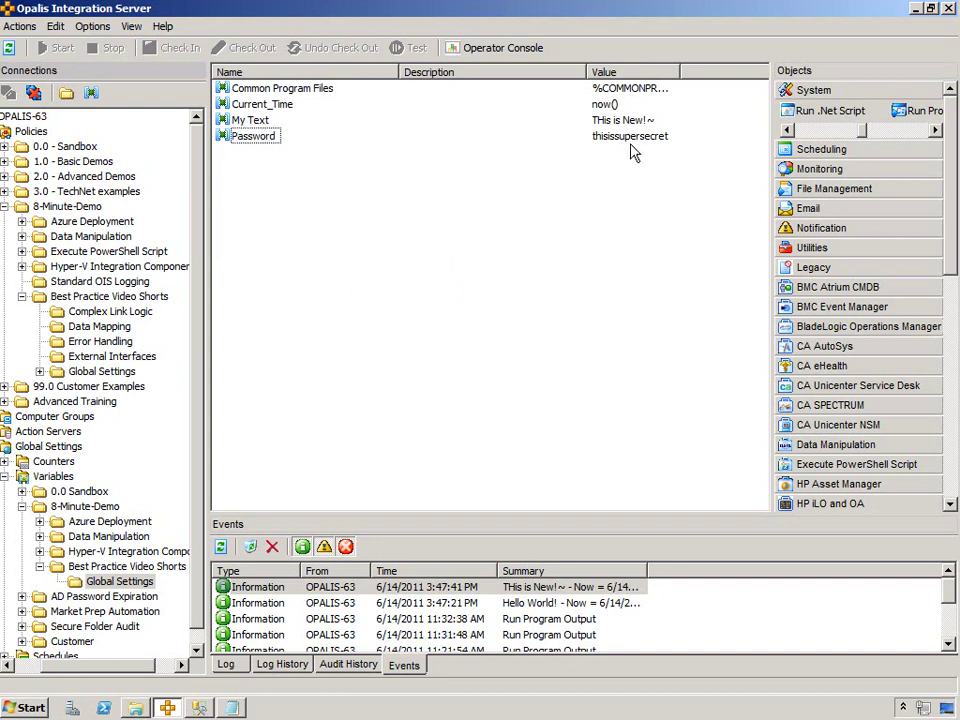
left_click(250, 124)
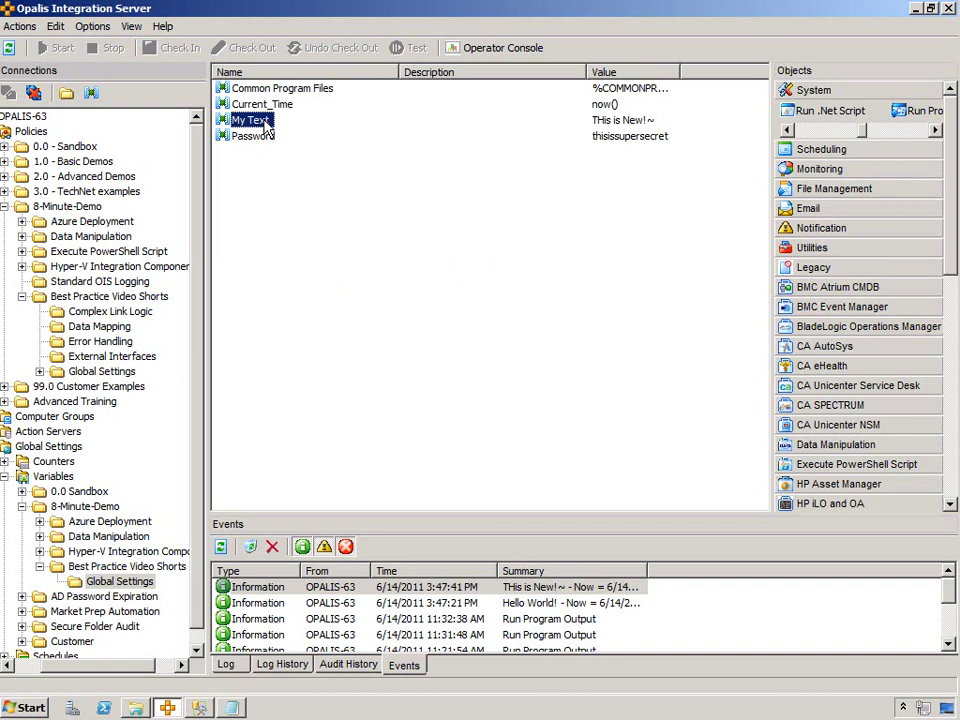
left_click(277, 106)
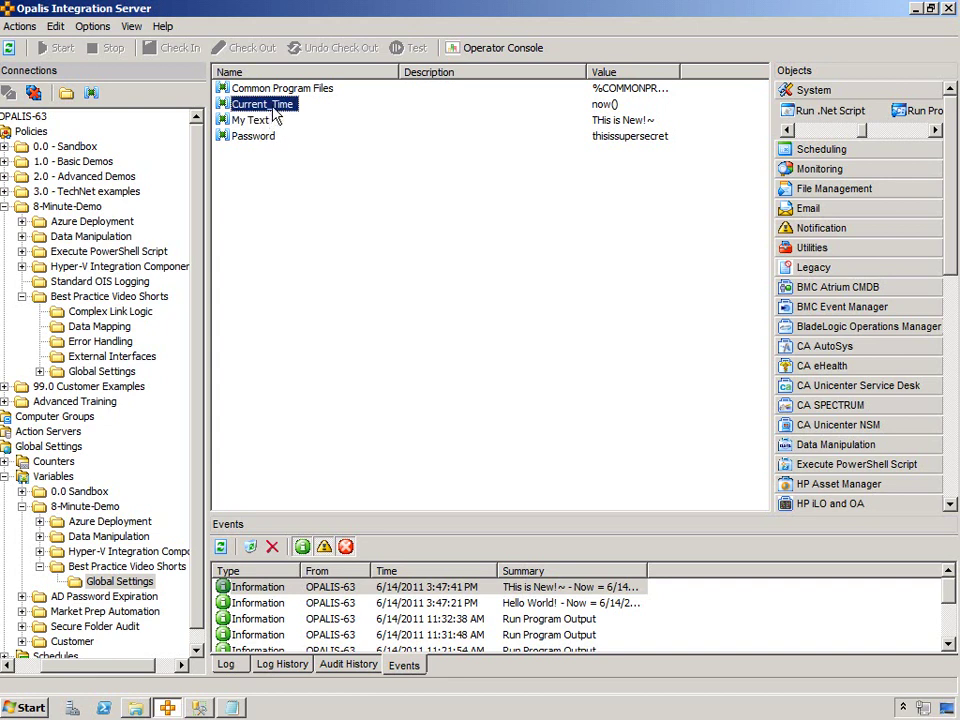
key("Up")
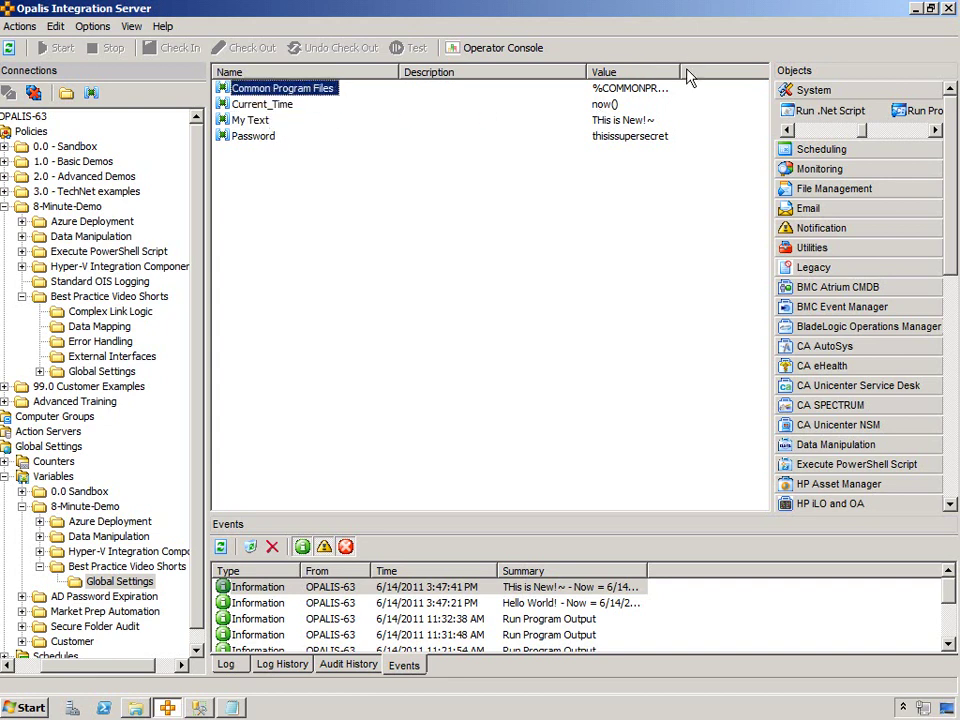
left_click_drag(718, 72, 748, 73)
left_click_drag(586, 73, 540, 77)
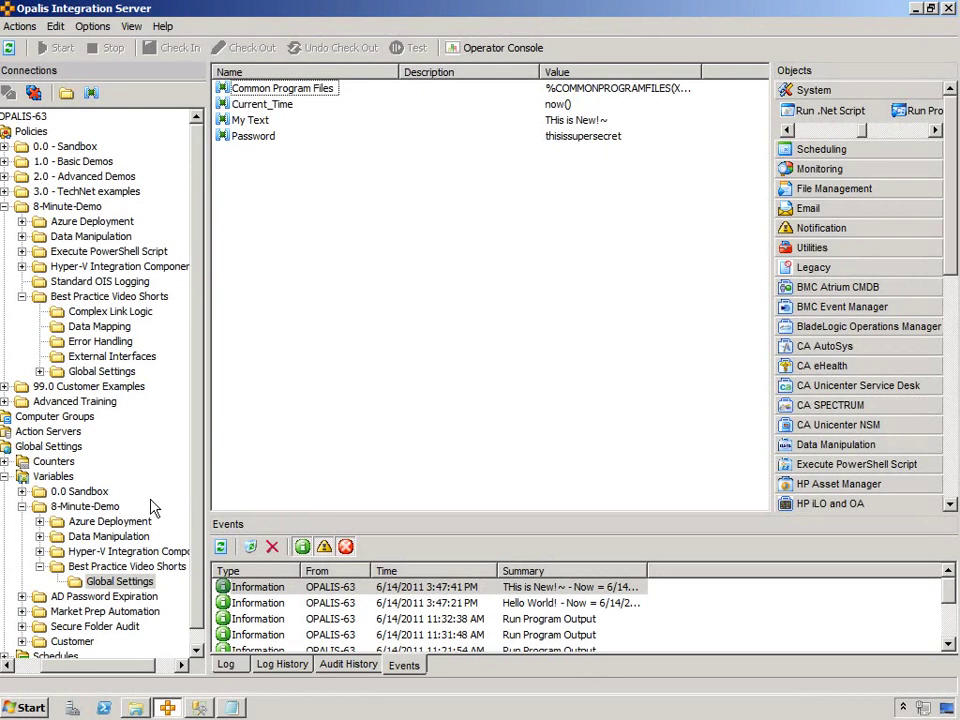
Create a folder named 8-Minute-Demo under Counters in Global Settings
left_click(7, 477)
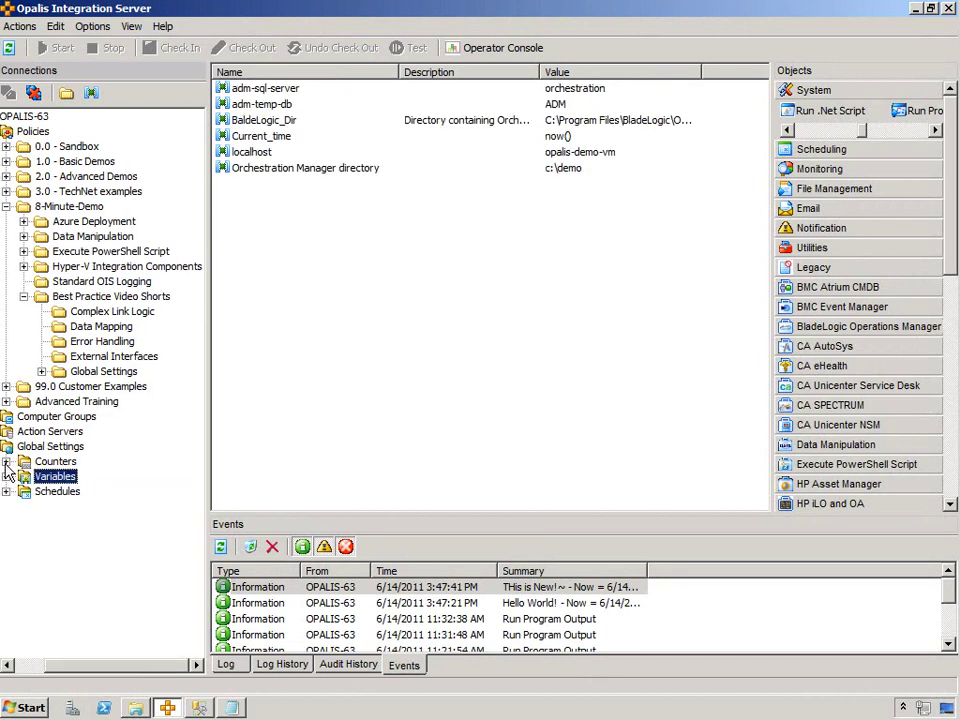
left_click(6, 462)
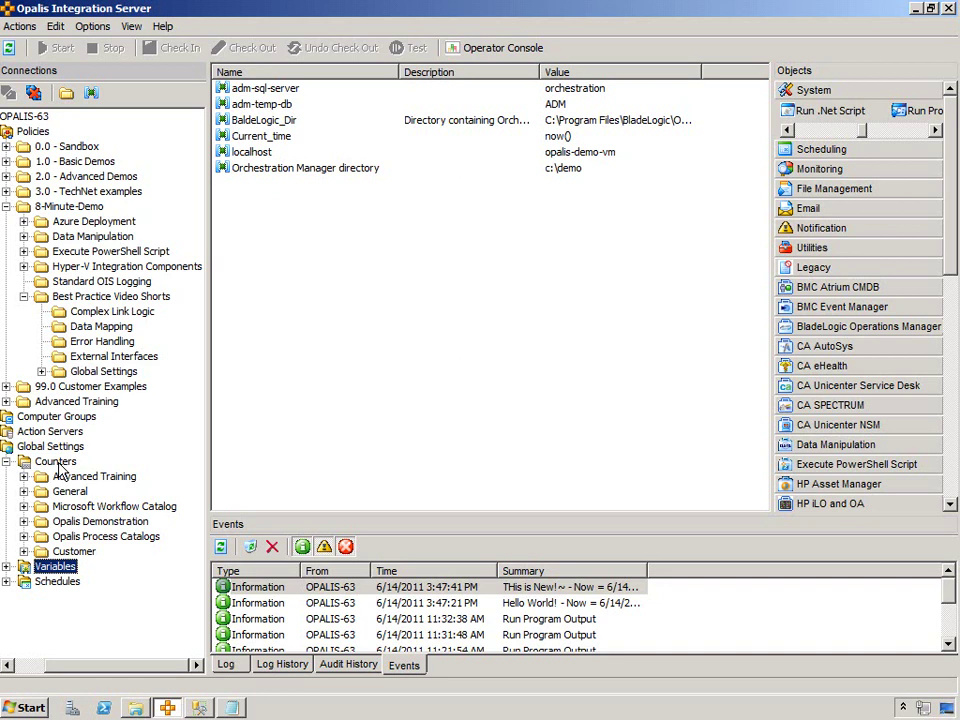
right_click(57, 461)
mouse_move(100, 470)
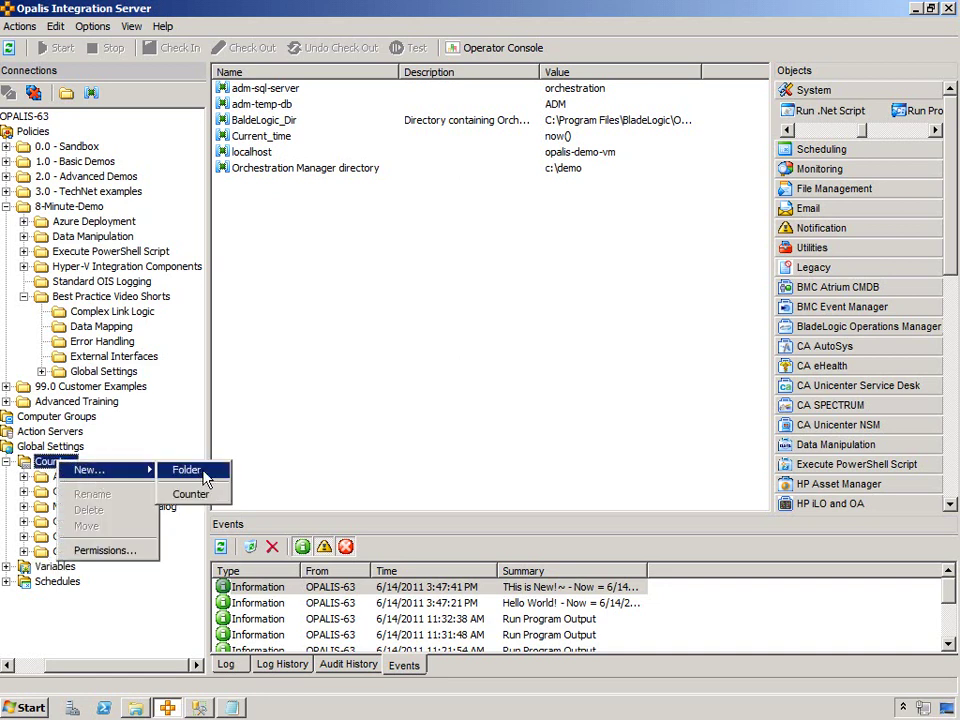
left_click(193, 470)
type("8-Minute-Demo")
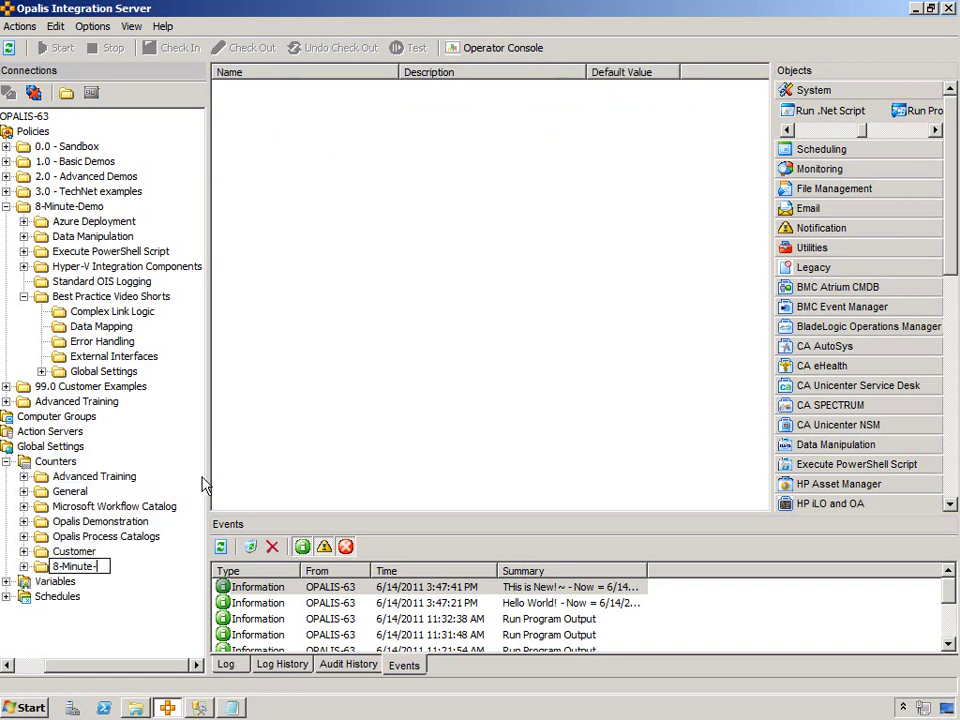
key("Return")
Create a Best Practice Video Shorts folder inside the 8-Minute-Demo counters folder, with a Global Settings folder inside it
right_click(100, 565)
mouse_move(150, 572)
left_click(240, 573)
type("Best Practice Video Shorts")
key("Return")
right_click(128, 581)
left_click(257, 590)
type("Global Settings")
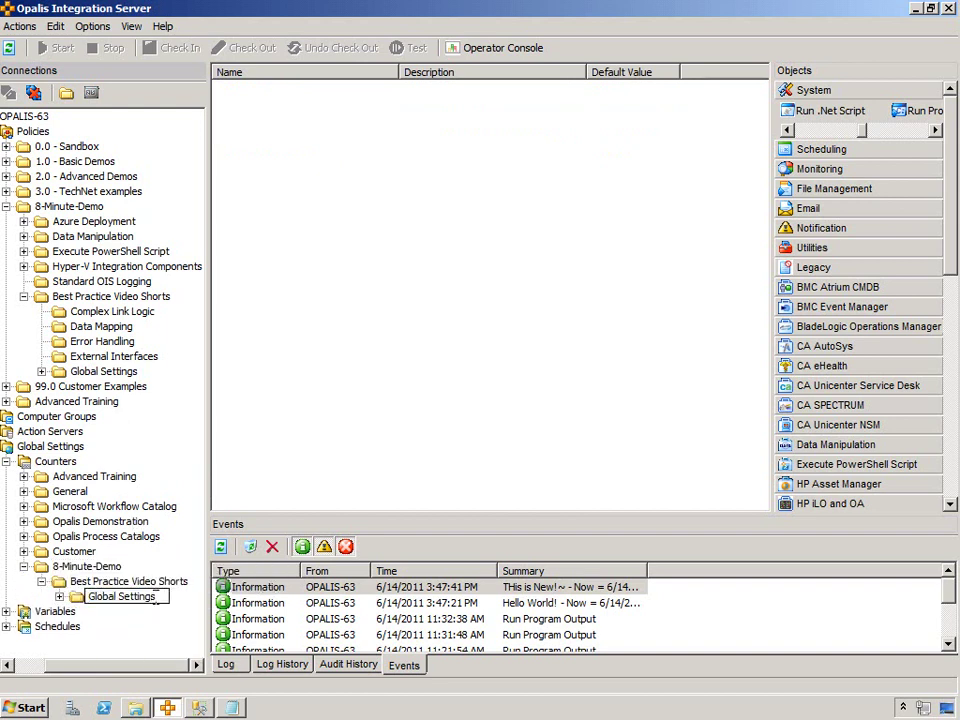
key("Return")
Create a counter named My Counter with default value 0 in the new Global Settings counters folder
right_click(116, 597)
mouse_move(205, 508)
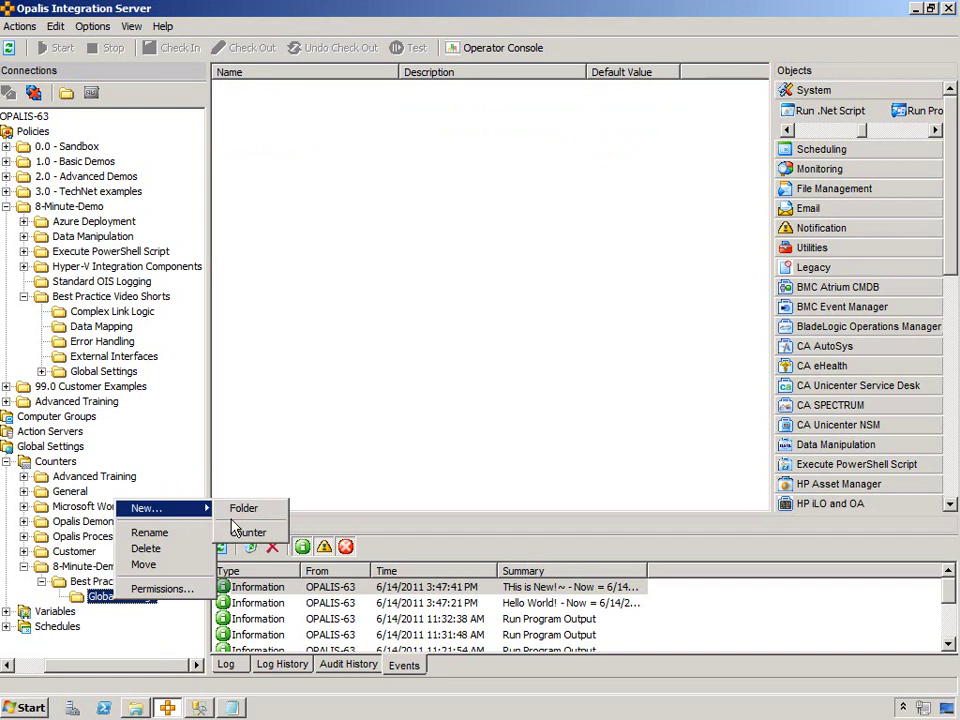
left_click(248, 531)
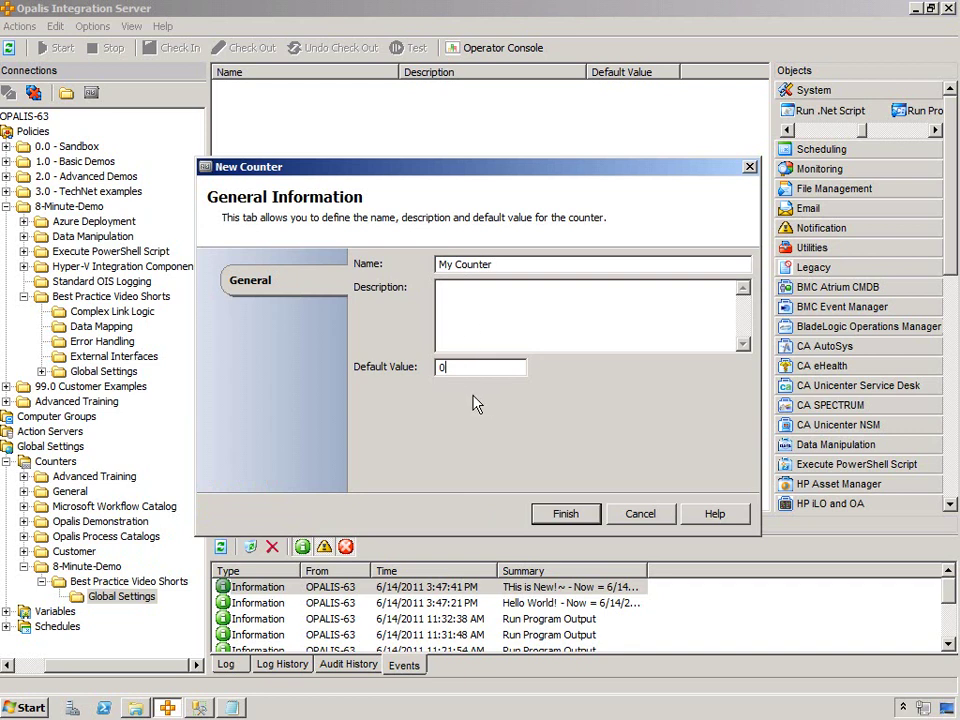
left_click(566, 517)
Delete the Run Program object from the Global Settings Example policy and move Send Platform Event into its place
left_click(100, 372)
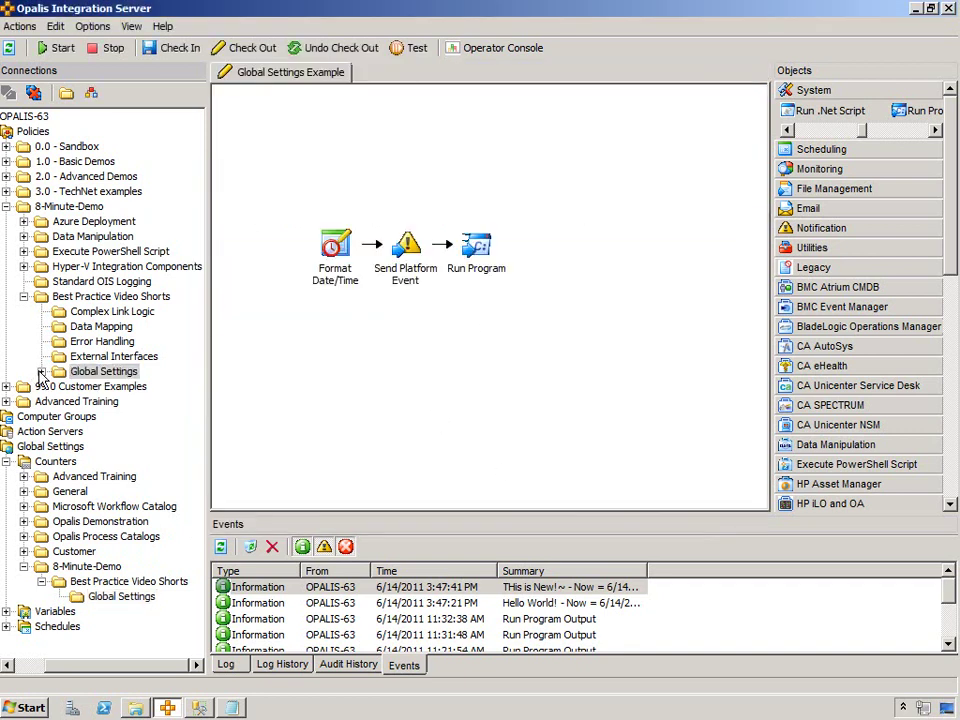
left_click(486, 252)
key("Delete")
key("Return")
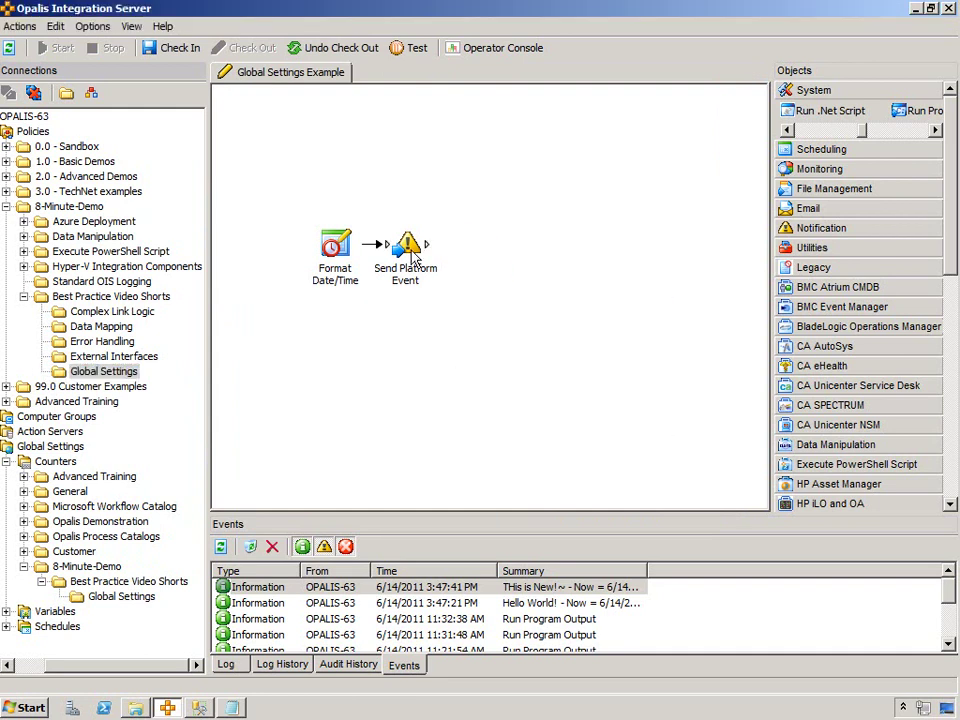
left_click_drag(402, 250, 473, 250)
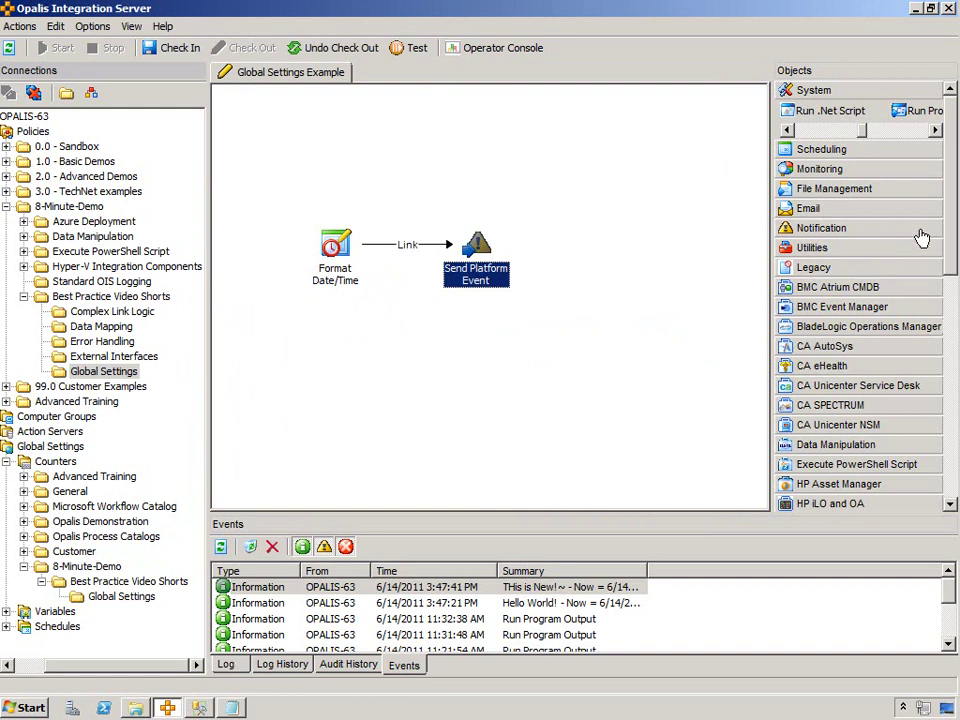
Add a Get Counter Value object and link it between Format Date/Time and Send Platform Event
left_click(890, 247)
left_click(883, 250)
left_click(877, 249)
left_click(803, 248)
left_click_drag(810, 230, 405, 172)
right_click(400, 245)
left_click_drag(358, 240, 410, 250)
Configure the Get Counter Value object to read My Counter from the 8-Minute-Demo counters folders
double_click(410, 250)
left_click(739, 265)
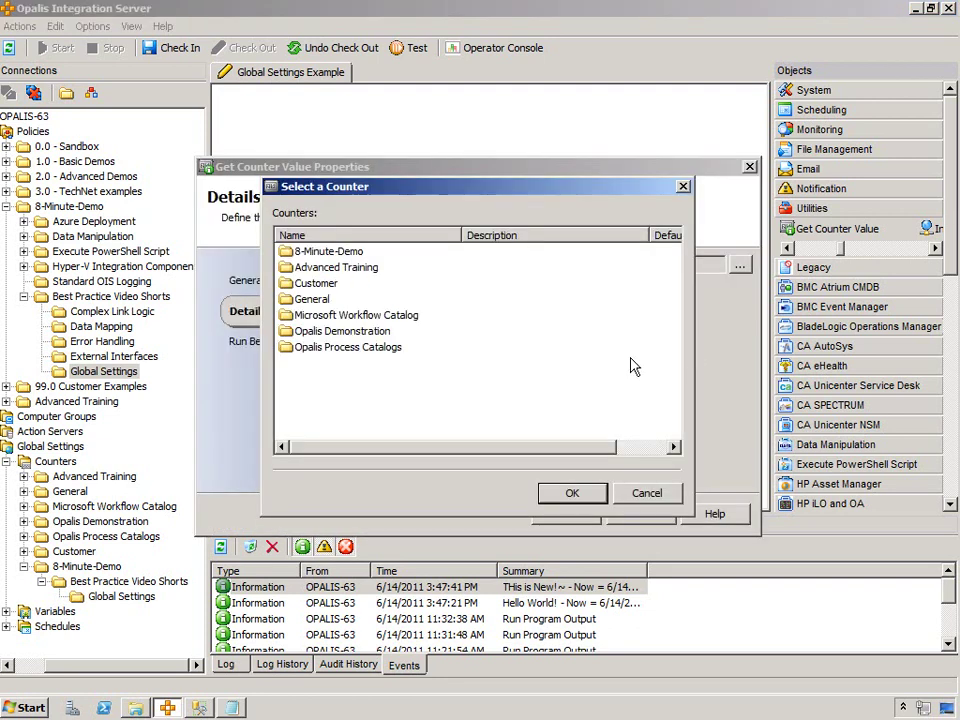
double_click(336, 251)
double_click(313, 268)
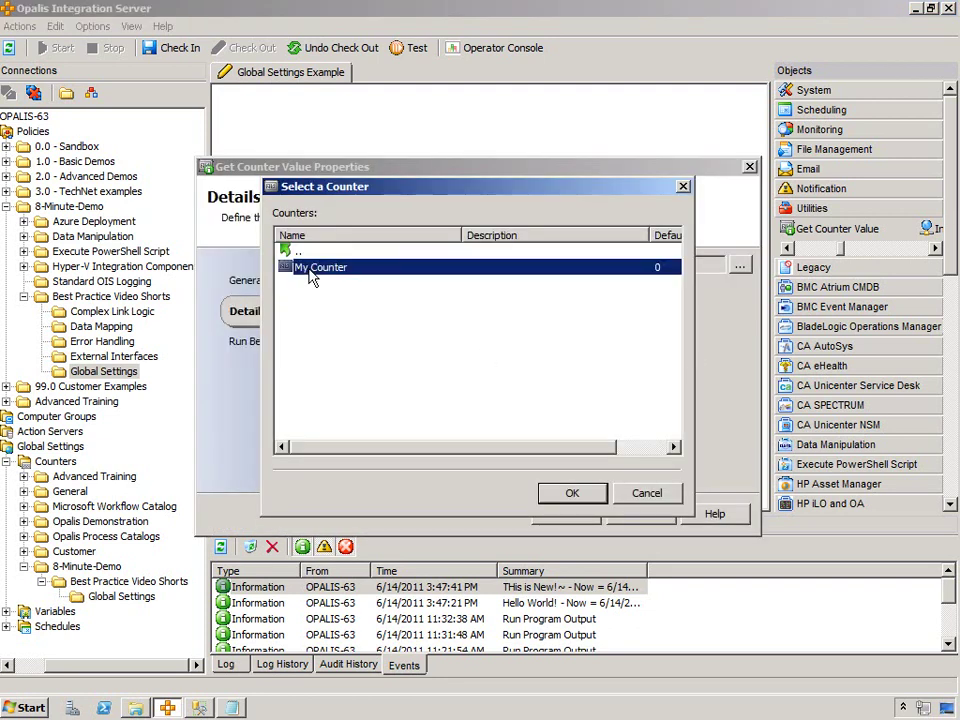
double_click(313, 268)
left_click(566, 512)
Add a "Counter Value =" line with Get Counter Value's published Counter Value to the Send Platform Event details
double_click(476, 244)
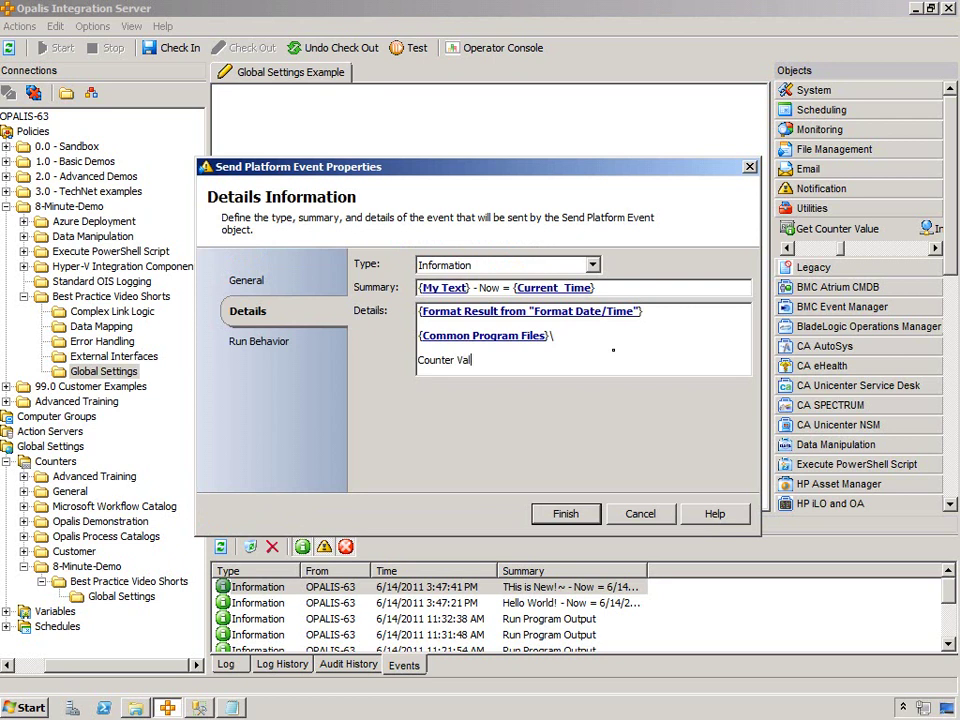
right_click(537, 369)
mouse_move(572, 377)
left_click(675, 377)
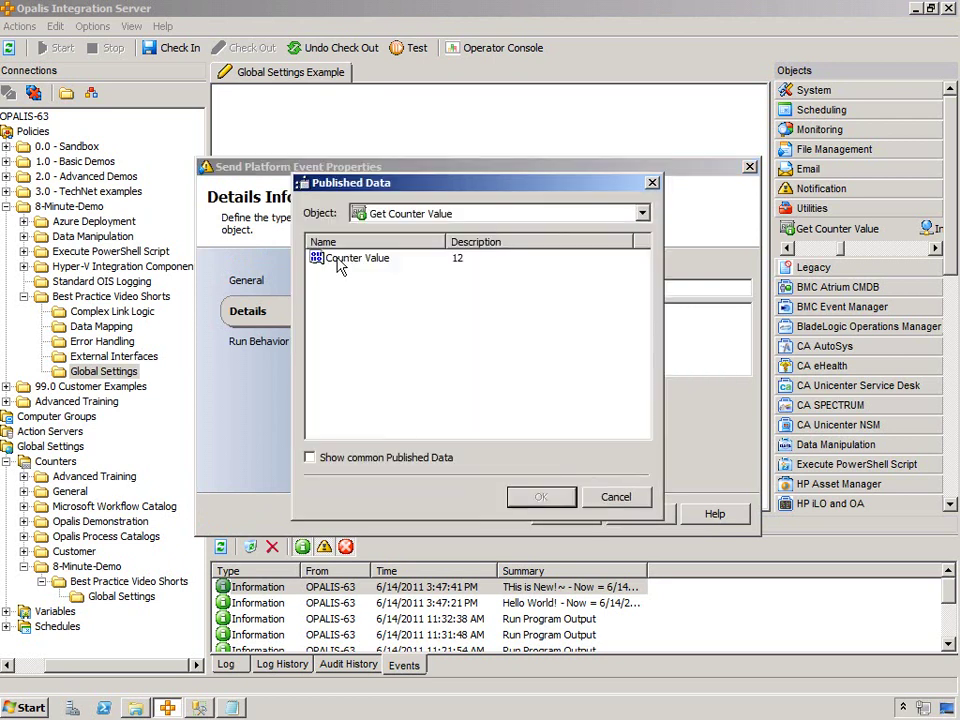
double_click(340, 260)
left_click(562, 514)
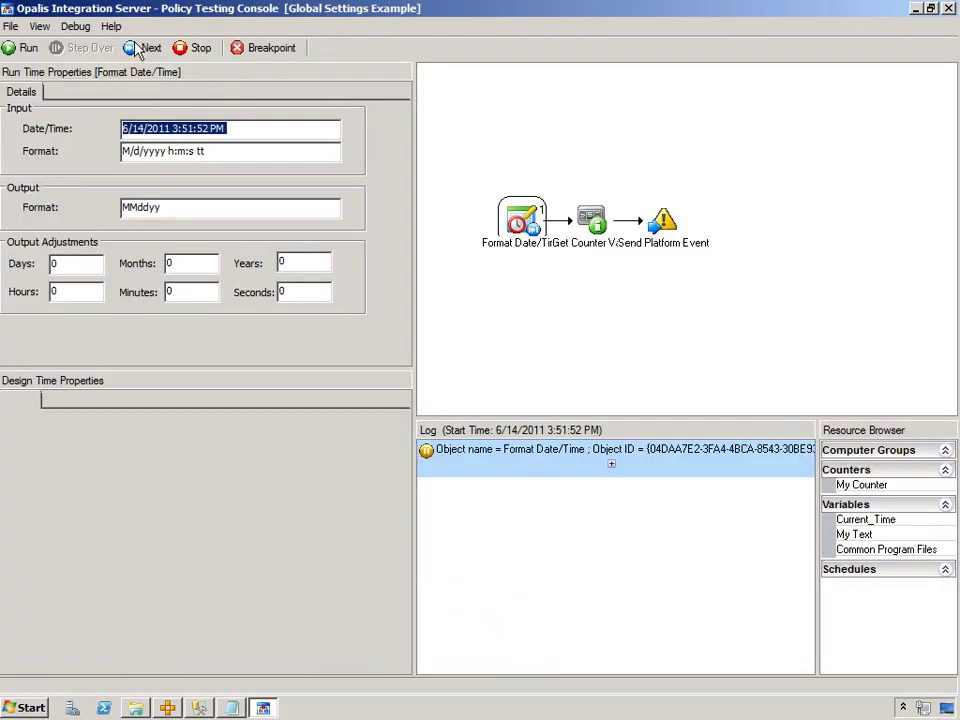
Step the policy test to Send Platform Event, compare its counter value with My Counter in the Resource Browser, and close the test
left_click(143, 49)
left_click(140, 50)
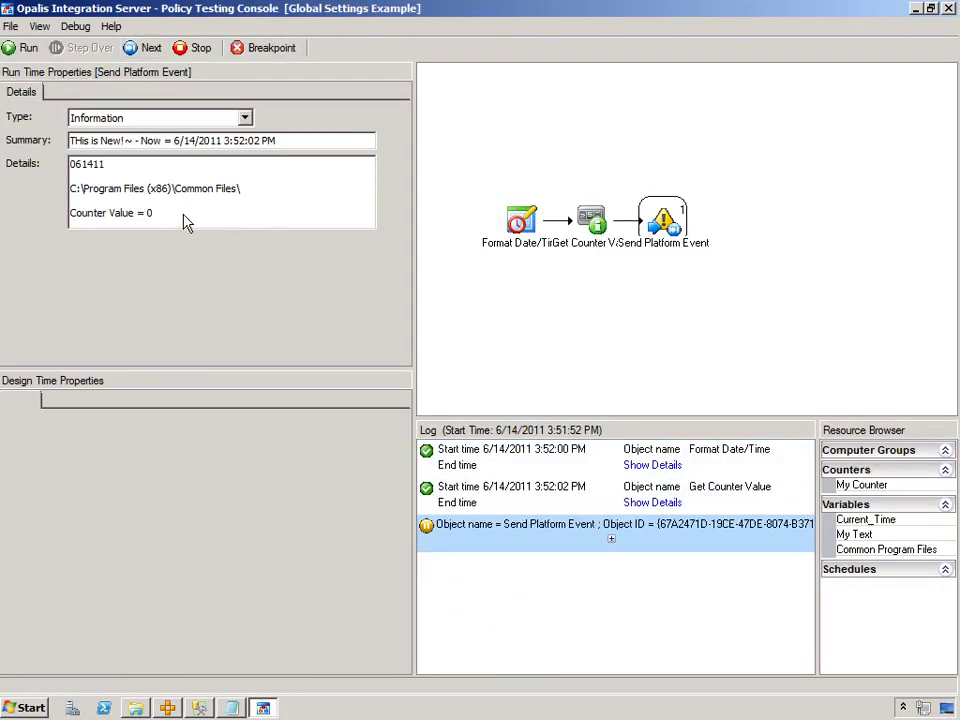
left_click(180, 214)
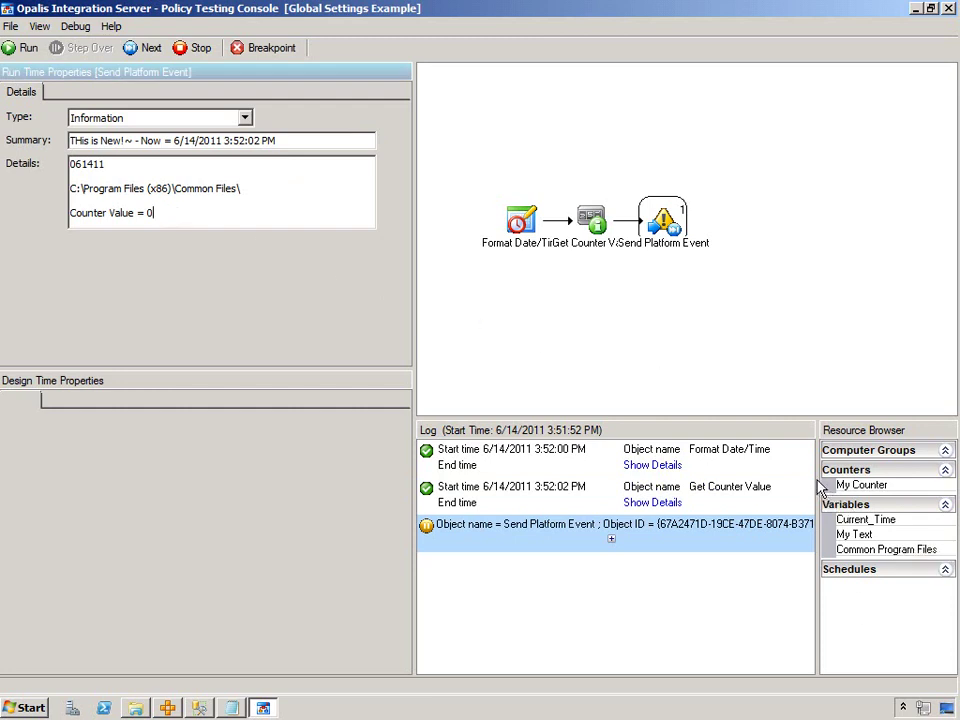
left_click_drag(806, 476, 697, 503)
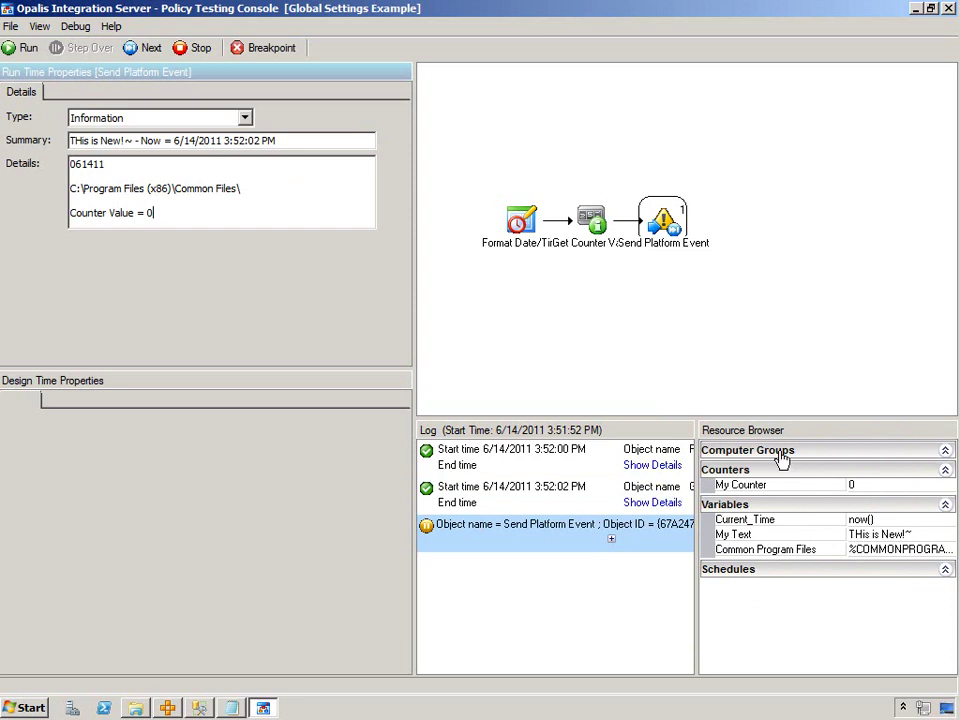
left_click(949, 9)
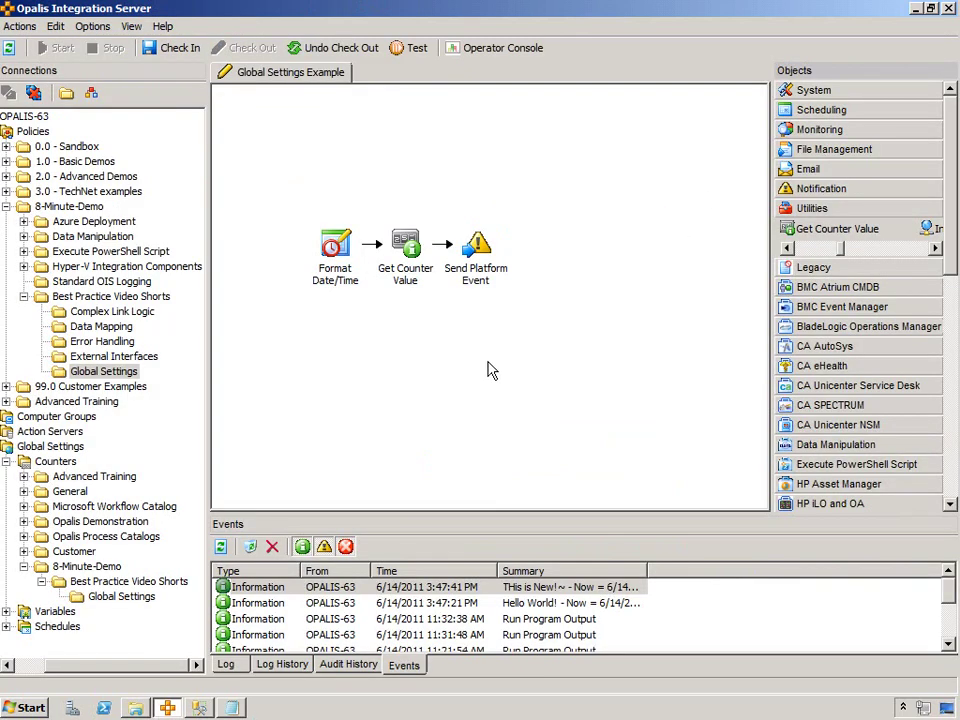
Replace the Get Counter Value object with a Modify Counter object linked between Format Date/Time and Send Platform Event
left_click(897, 255)
left_click_drag(845, 230, 425, 335)
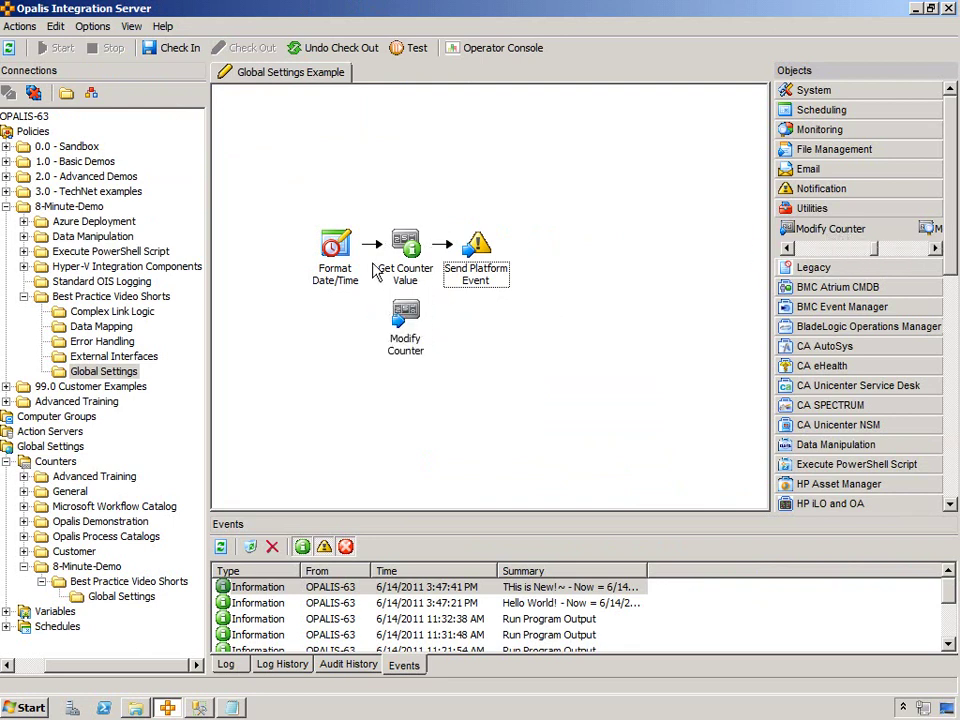
right_click(372, 250)
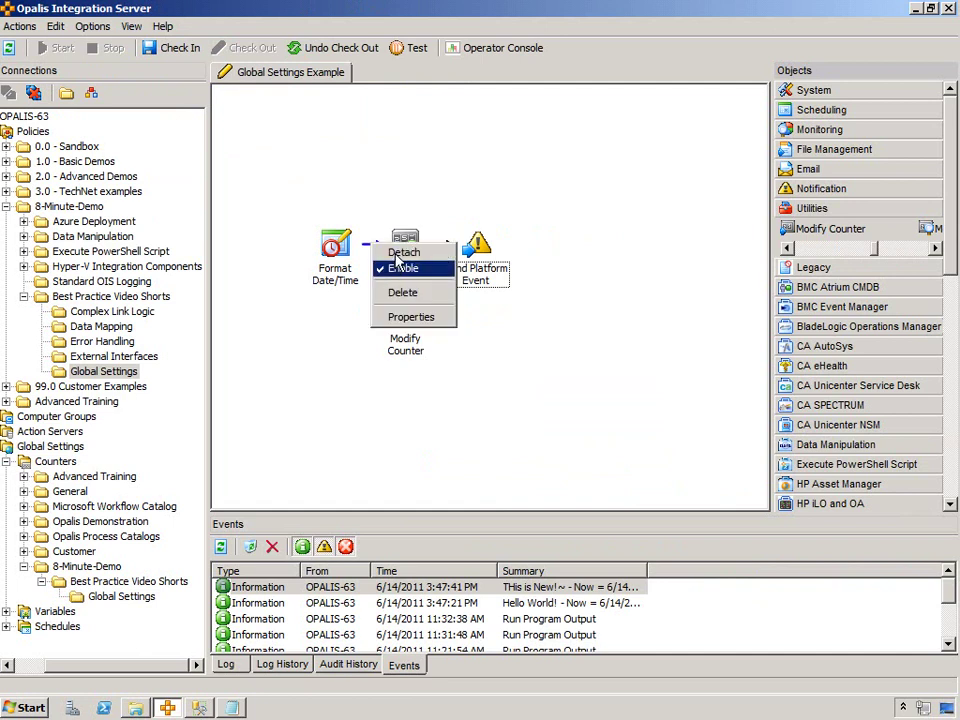
left_click(403, 265)
key("Delete")
key("Return")
left_click_drag(415, 355, 415, 284)
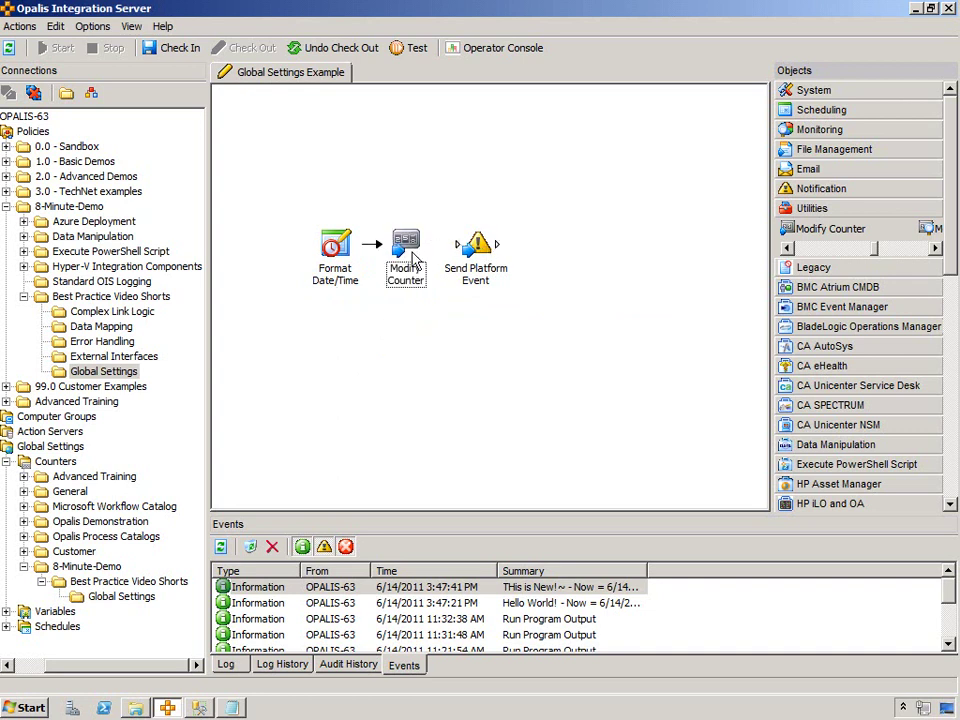
Configure the Modify Counter object to use the Set action on My Counter with value 99
double_click(400, 243)
left_click(740, 263)
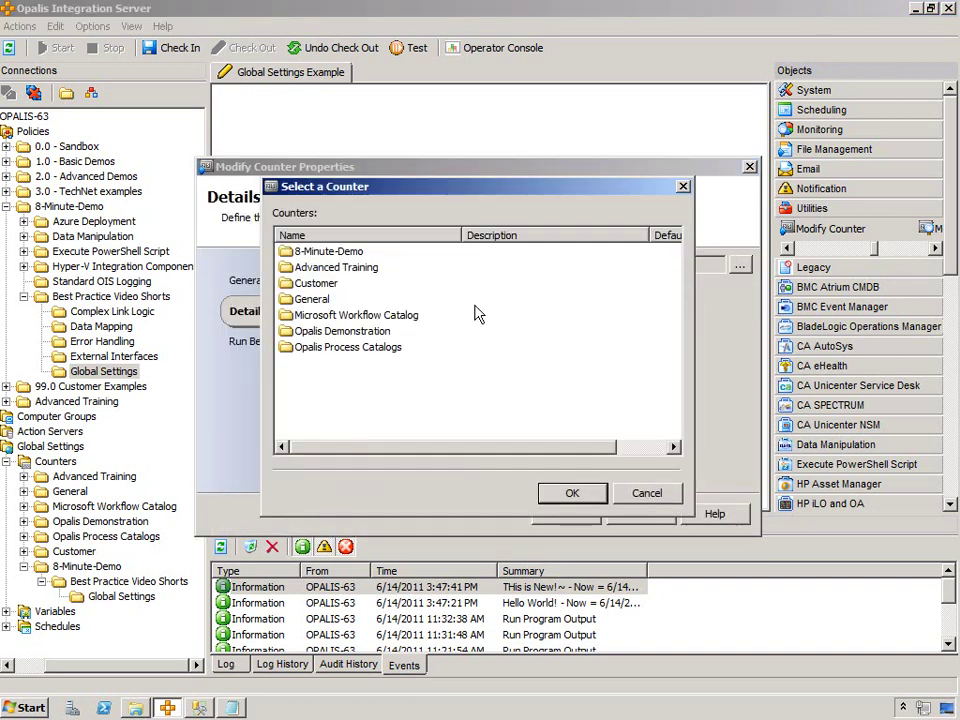
double_click(318, 280)
double_click(310, 270)
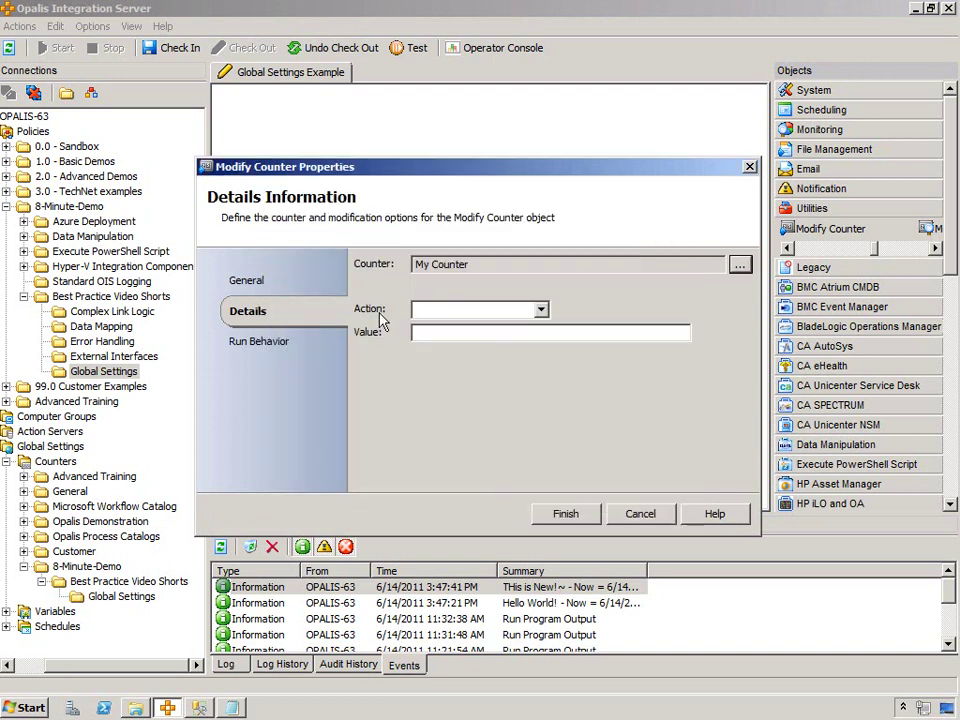
left_click(540, 309)
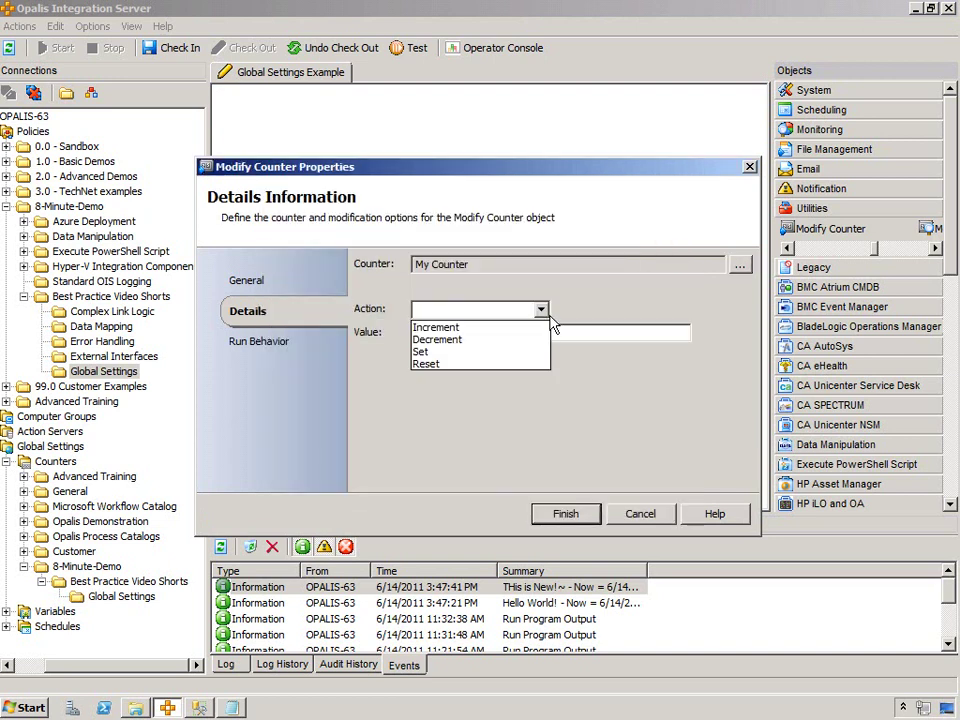
left_click(436, 353)
left_click(449, 333)
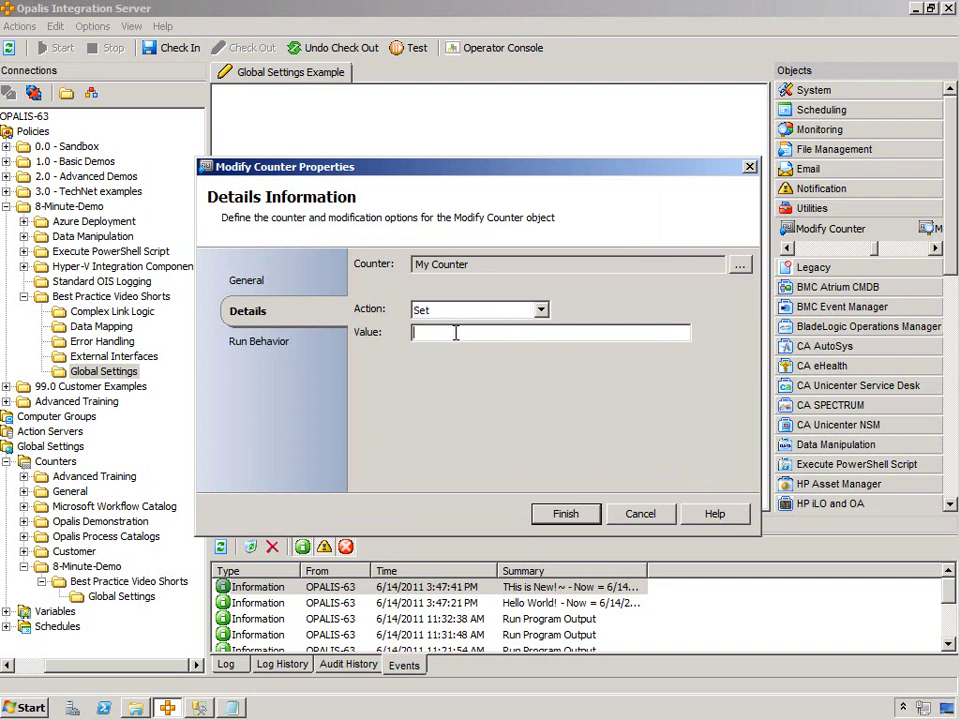
left_click(535, 520)
Repoint the counter reference in the Send Platform Event details to Modify Counter's published Counter Value
double_click(477, 243)
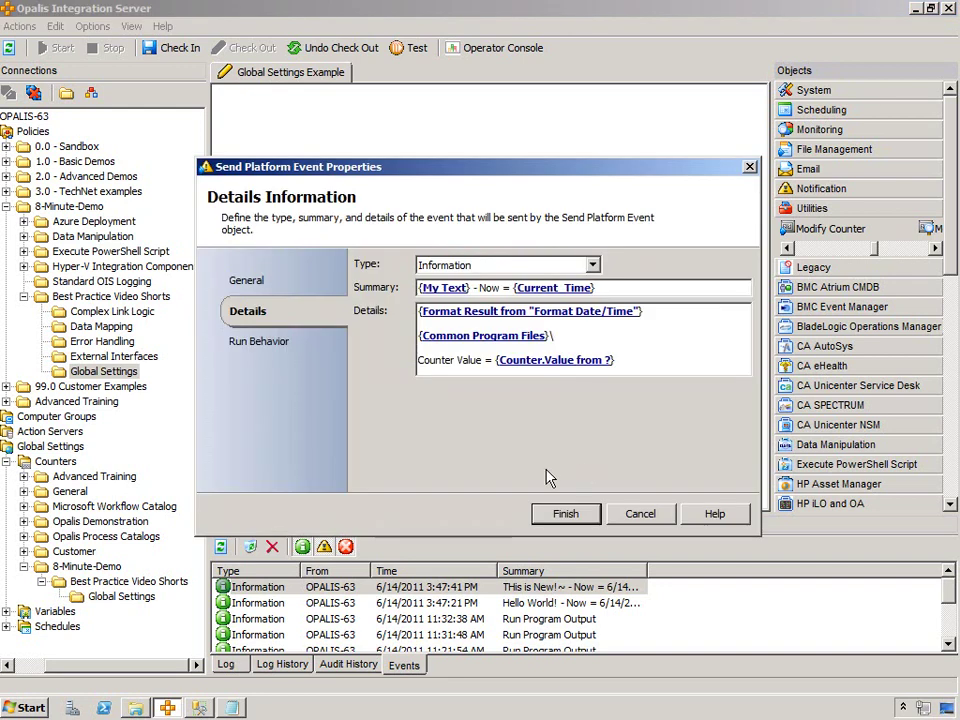
left_click(607, 360)
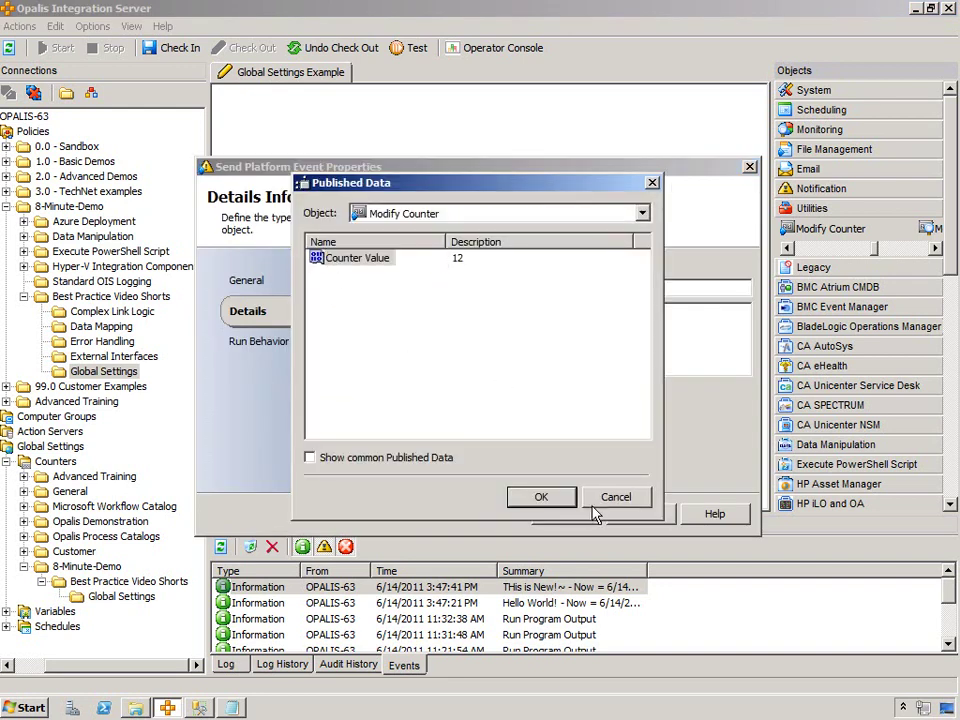
left_click(543, 500)
left_click(551, 511)
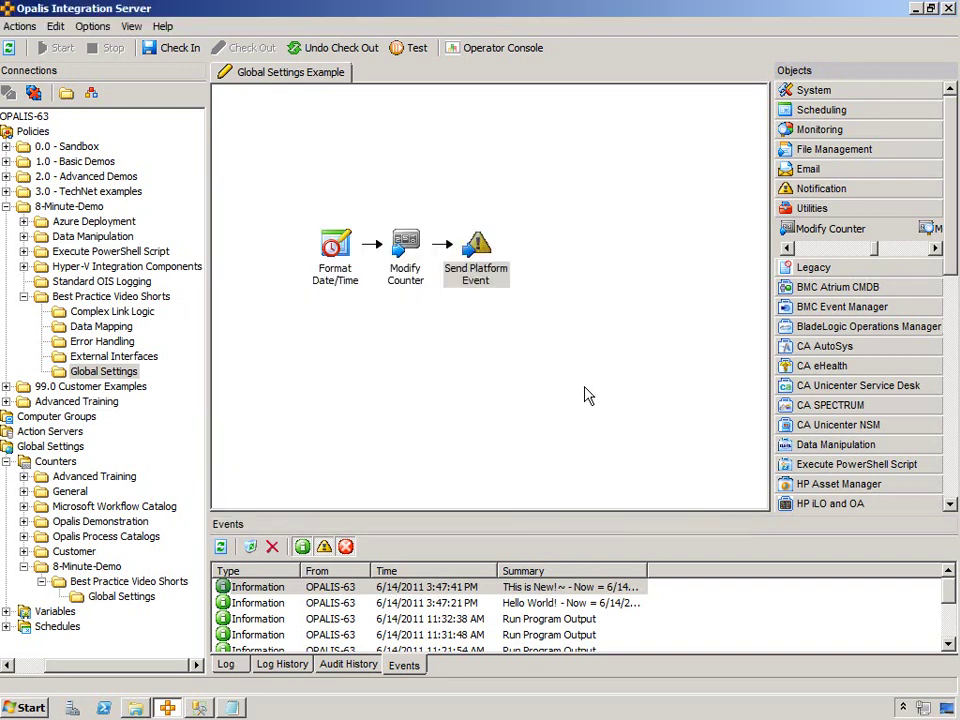
Test the policy up to the Modify Counter object and widen the Resource Browser to read My Counter's value
left_click(405, 52)
left_click(92, 47)
left_click(148, 50)
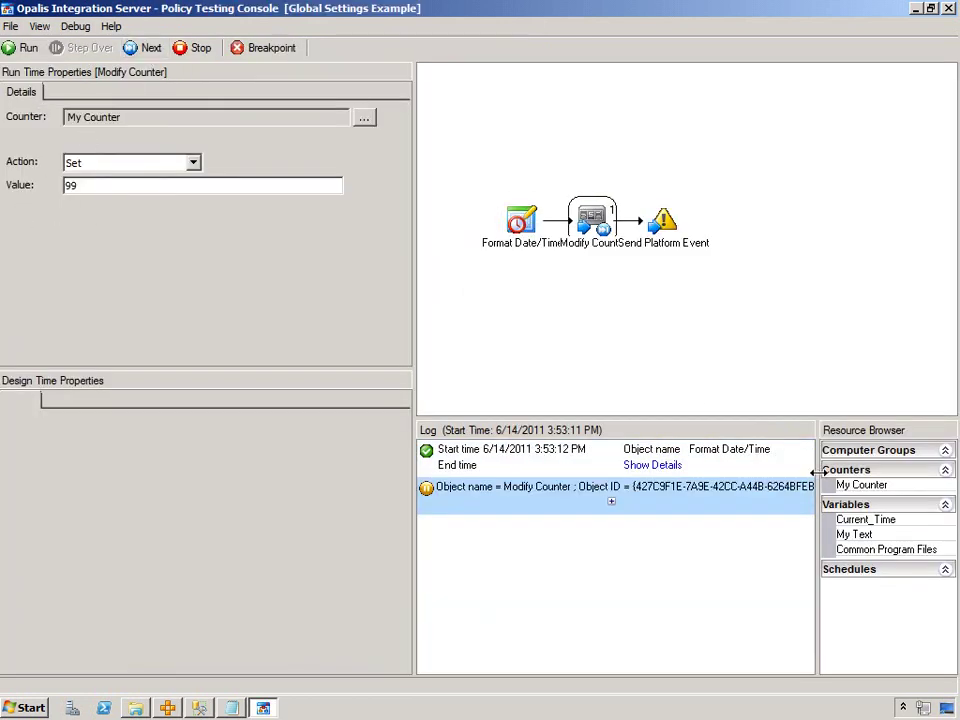
left_click(845, 470)
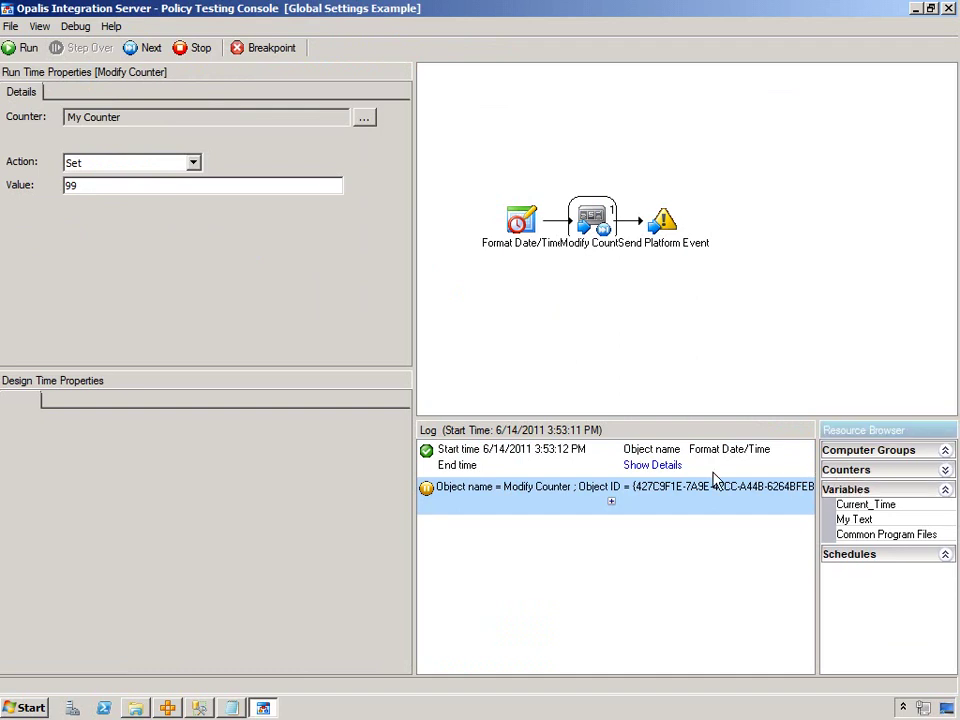
left_click(845, 470)
left_click_drag(817, 520, 717, 520)
Step through the rest of the test, examining the Counter Value line in Send Platform Event, and close the testing console
left_click(149, 49)
left_click_drag(181, 218, 62, 214)
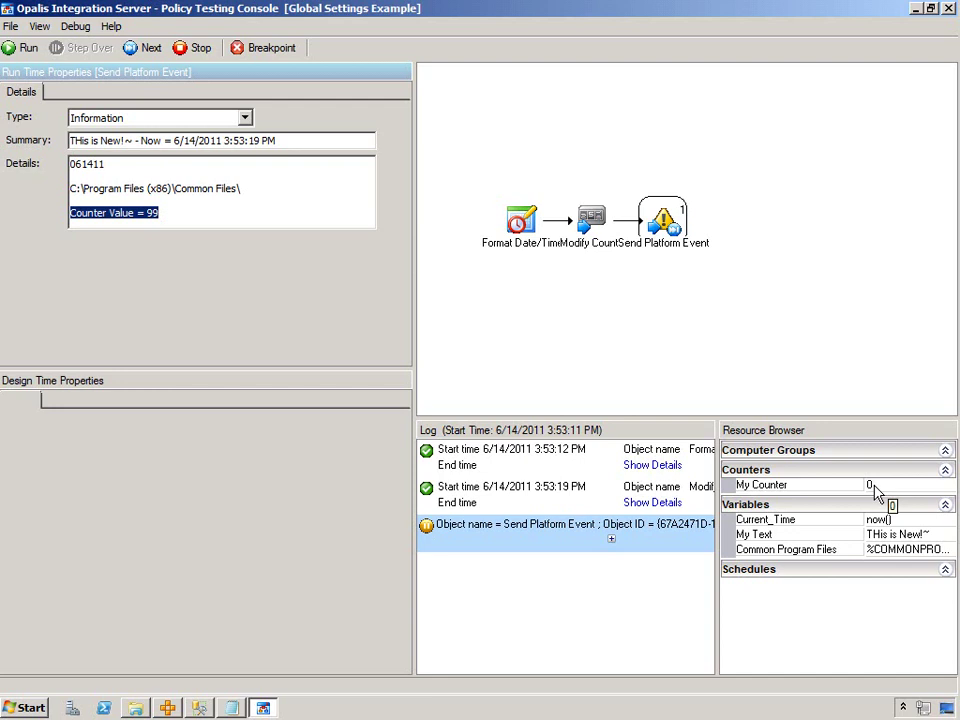
left_click(149, 48)
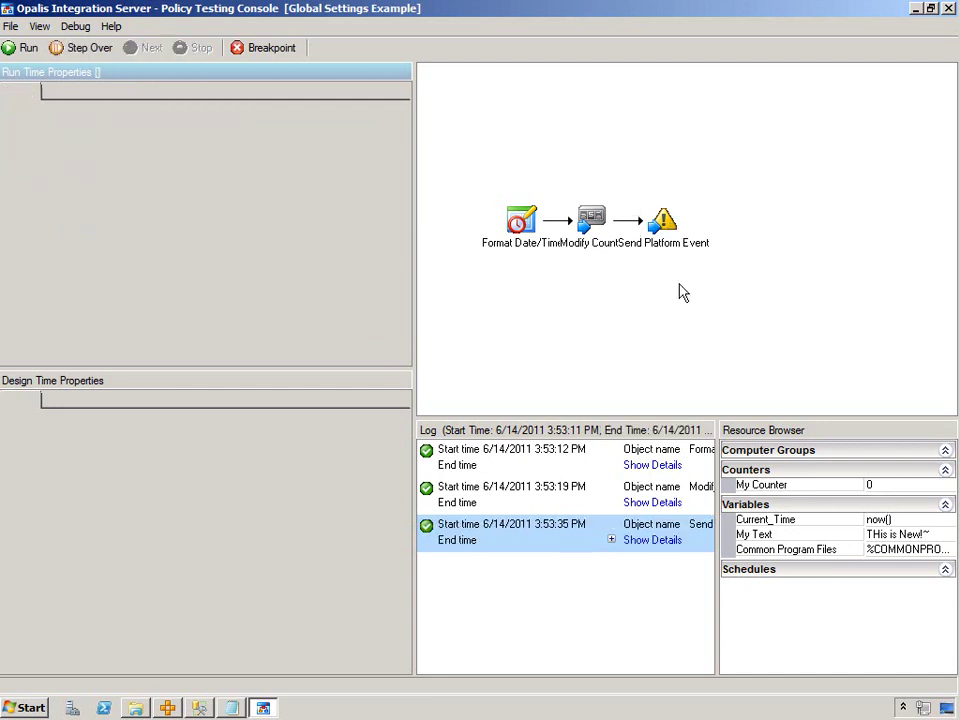
left_click(949, 8)
left_click(897, 248)
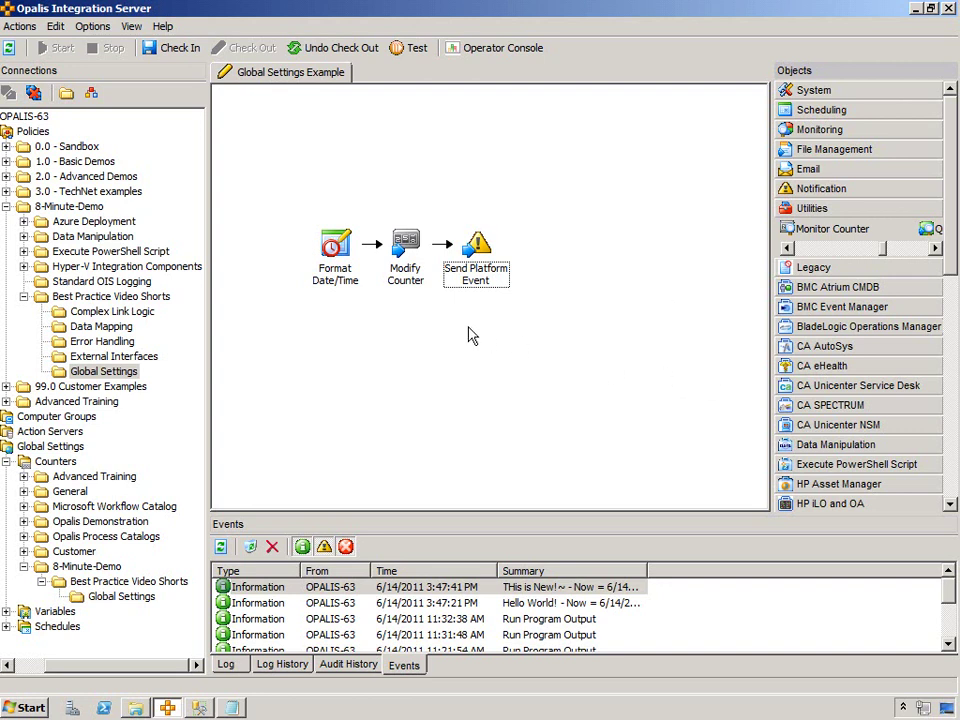
left_click(405, 245)
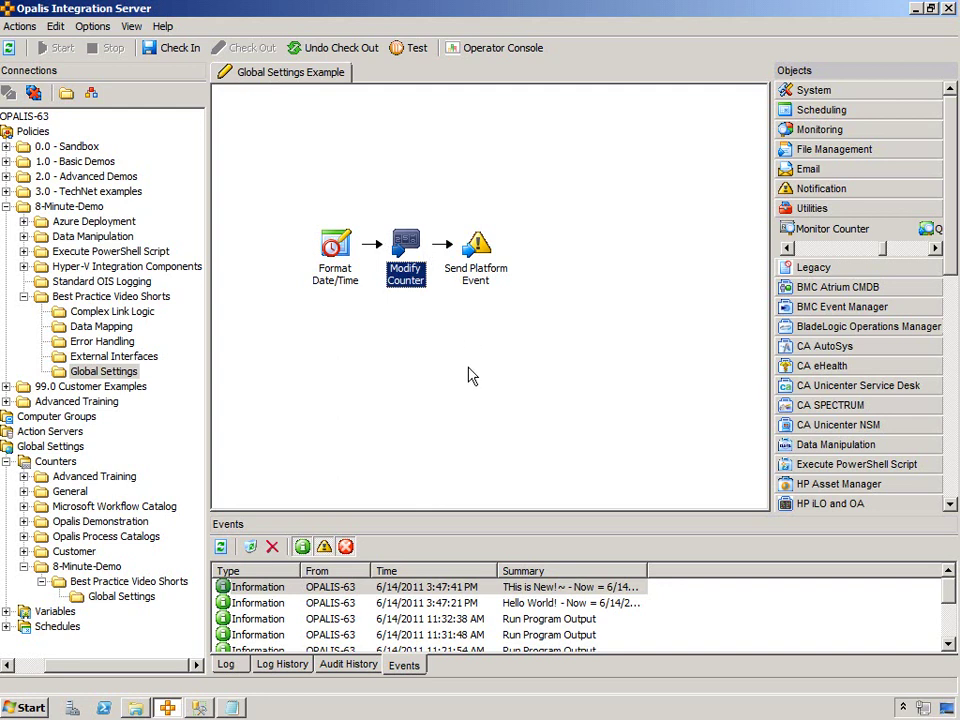
left_click(423, 330)
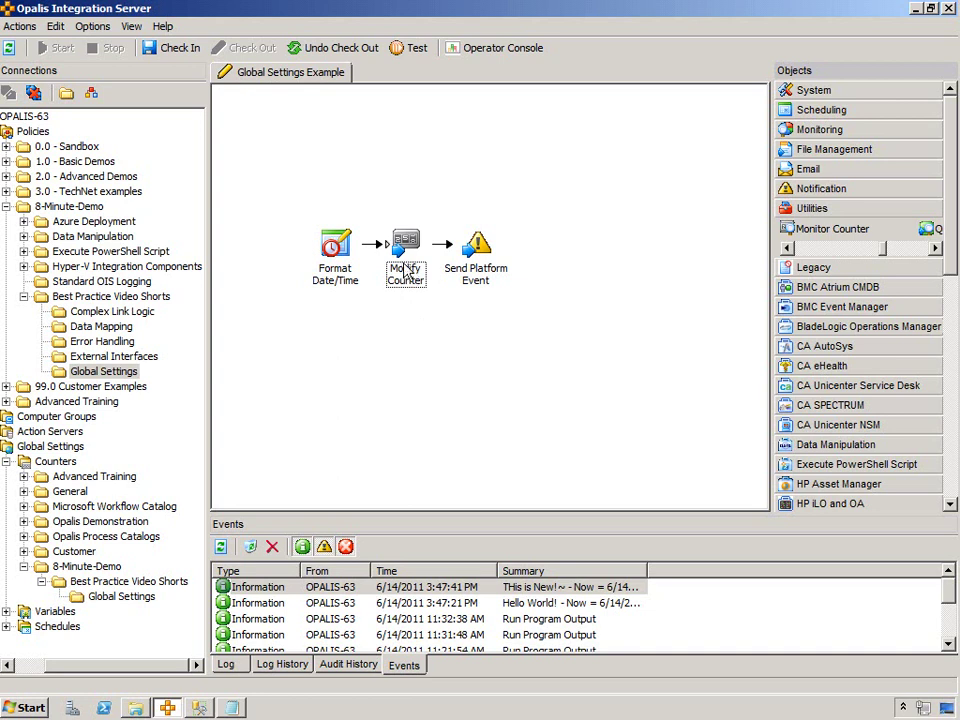
left_click(405, 266)
left_click(390, 358)
left_click_drag(303, 184, 297, 145)
Create a new policy named Counter Example in the Global Settings policy folder
right_click(100, 380)
left_click(240, 381)
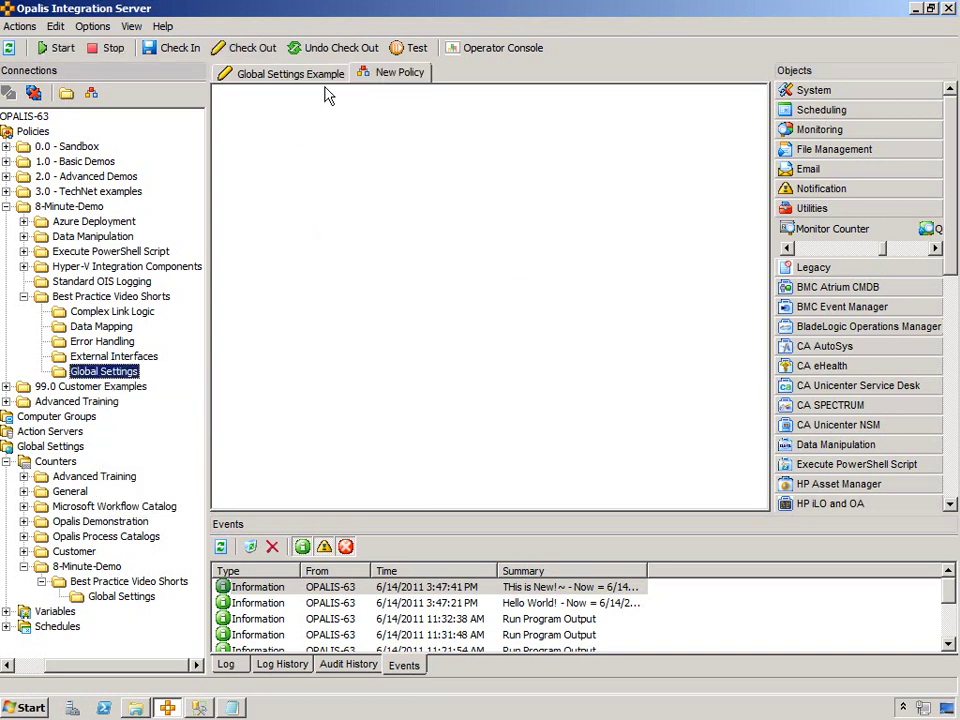
type("Counter E")
type("xample")
key("Return")
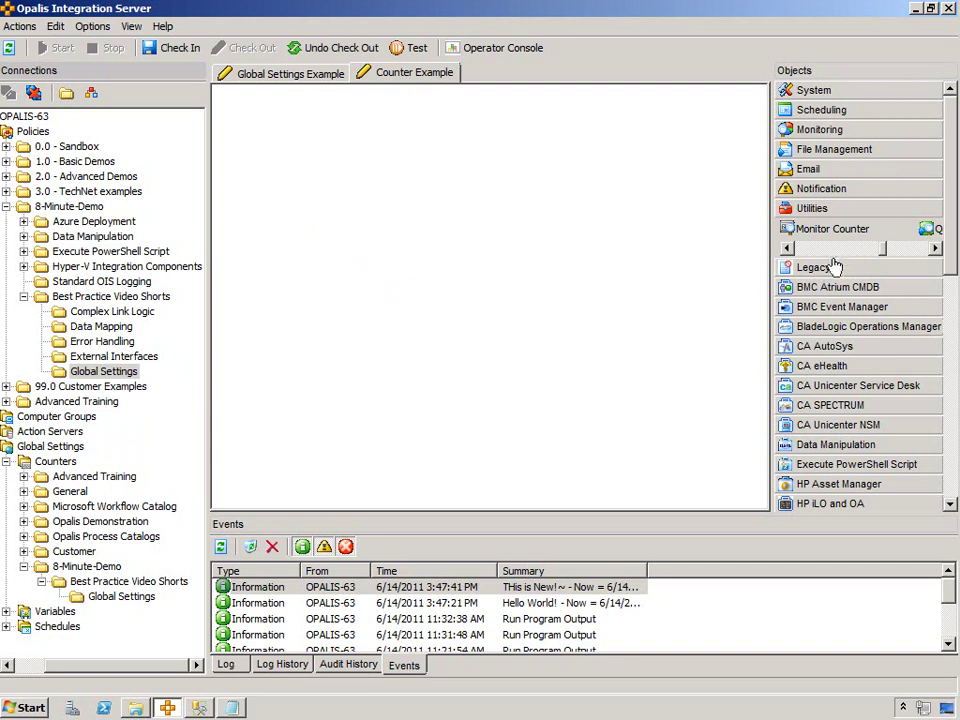
Add a Read Line object and a Modify Counter object to Counter Example, linking Read Line to Modify Counter
scroll(890, 350, "down", 5)
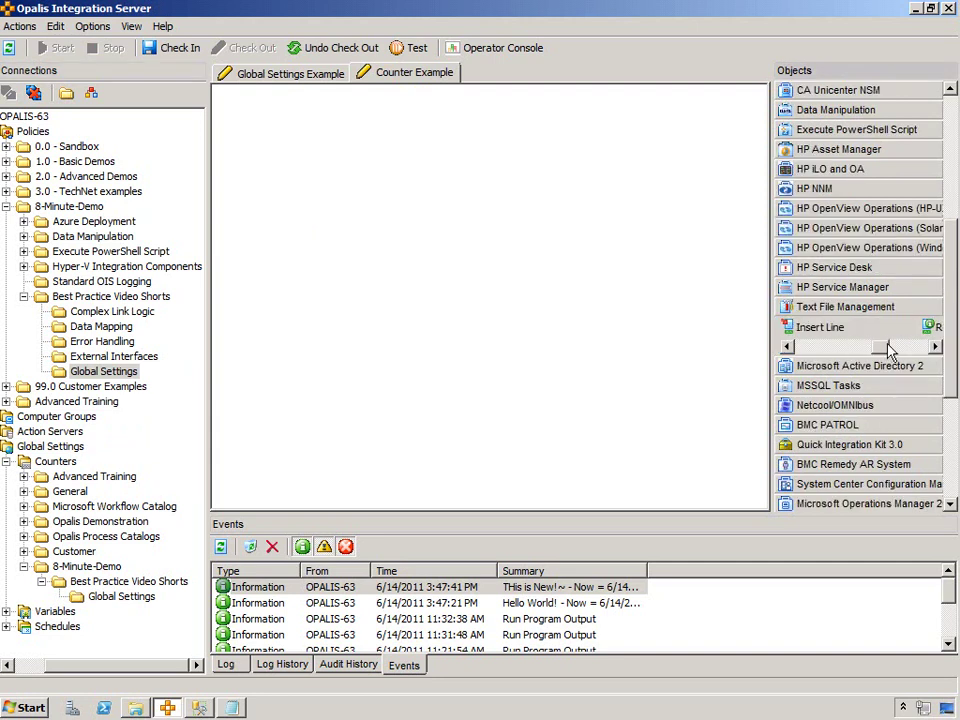
left_click_drag(905, 330, 325, 257)
left_click_drag(952, 300, 957, 182)
left_click(812, 149)
left_click_drag(830, 228, 340, 246)
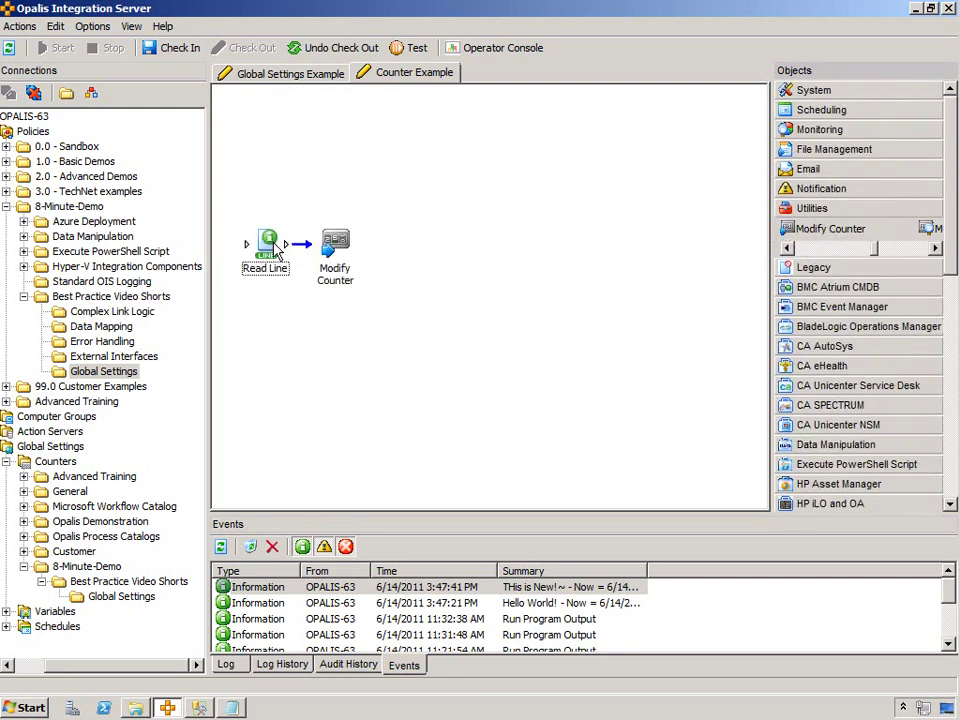
Configure Read Line to read lines 1-END of C:\Demo\computers.txt with ASCII encoding
double_click(264, 244)
left_click(701, 297)
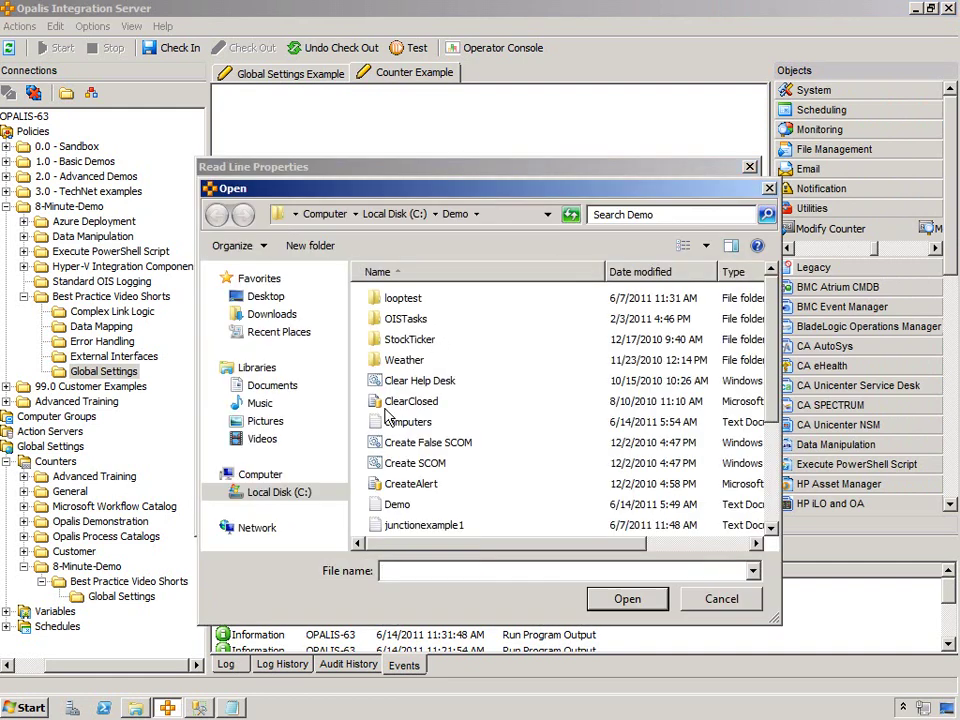
double_click(408, 423)
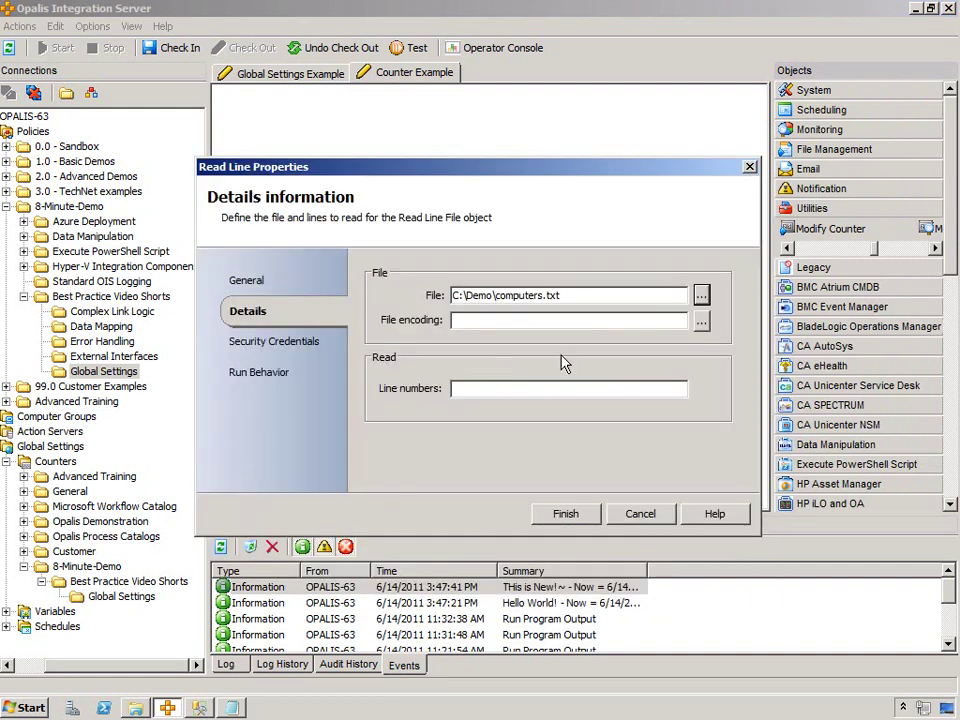
left_click(701, 322)
left_click(490, 388)
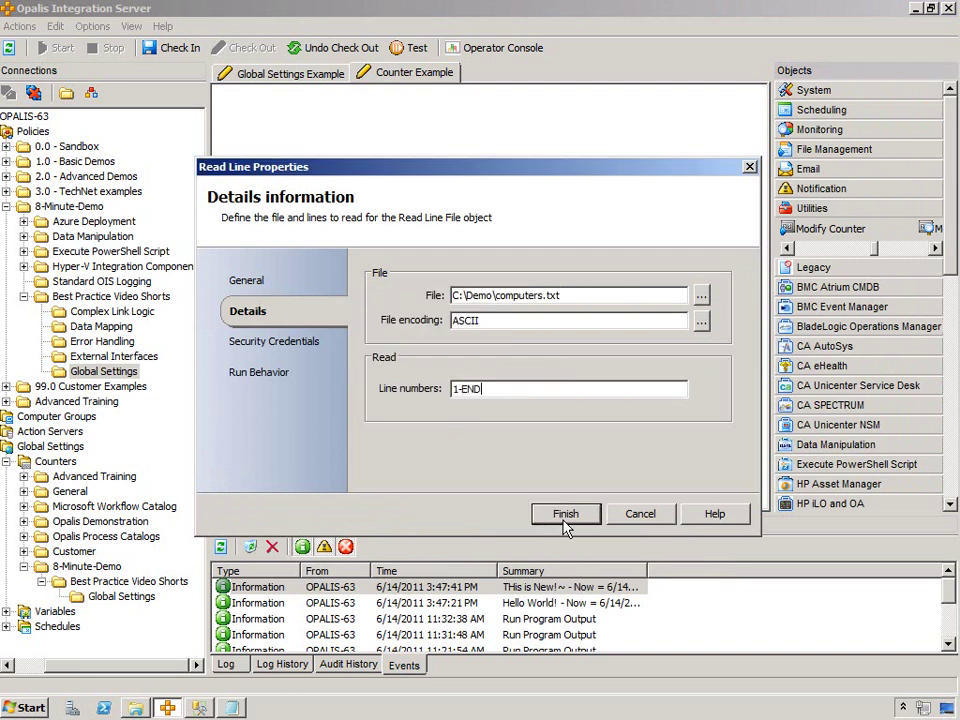
key("Return")
Configure the Modify Counter object to use the Increment action on My Counter with value 1
double_click(333, 247)
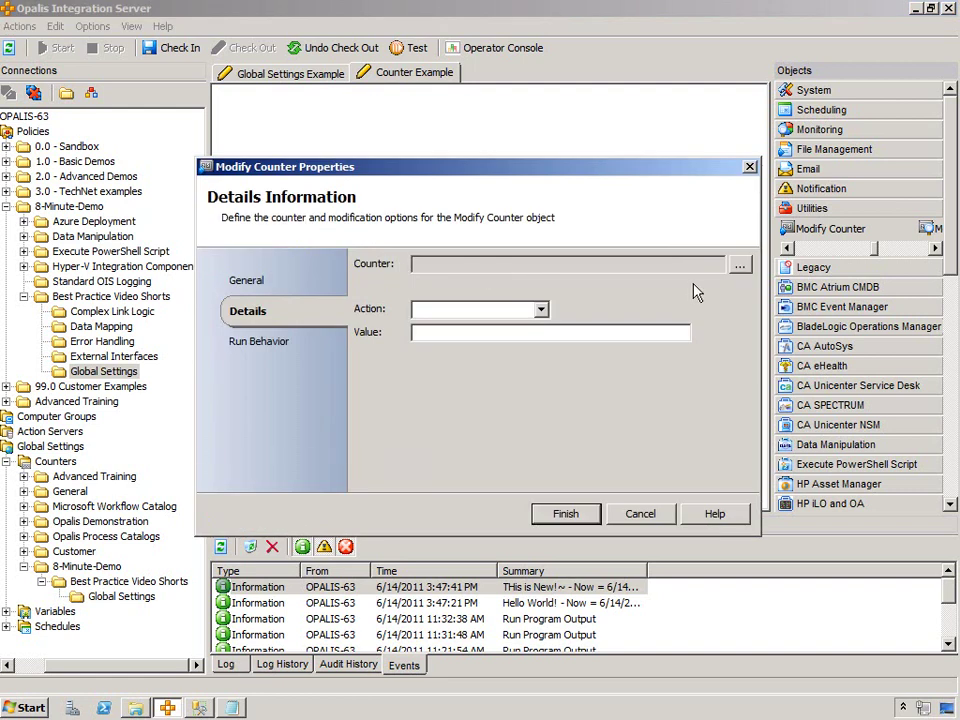
left_click(739, 264)
double_click(310, 129)
double_click(313, 270)
double_click(300, 267)
left_click(469, 311)
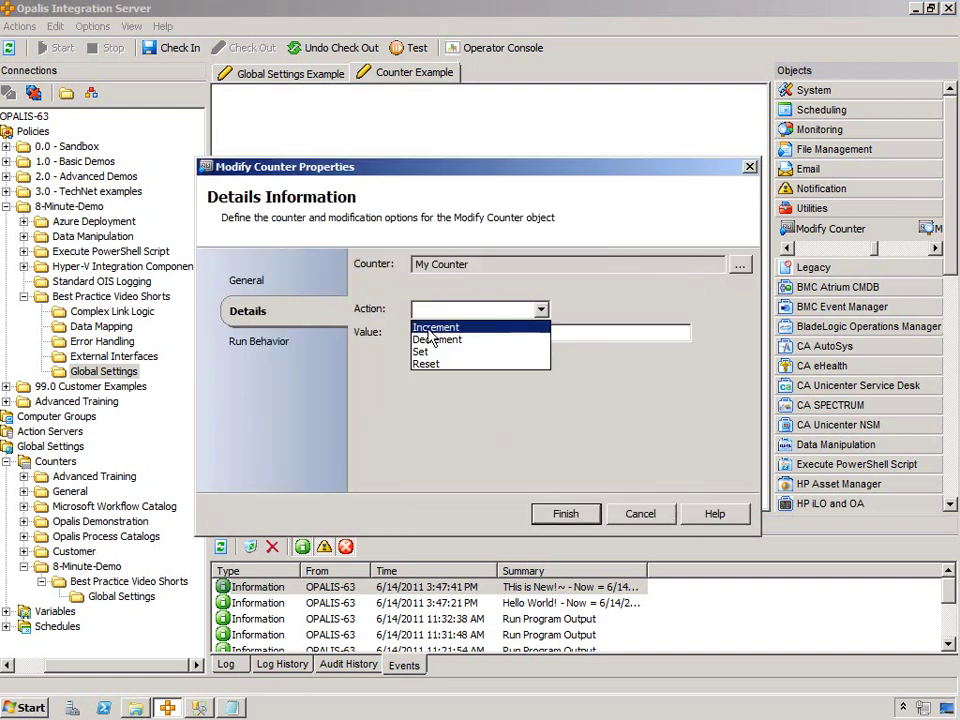
left_click(435, 327)
type("1")
left_click(566, 514)
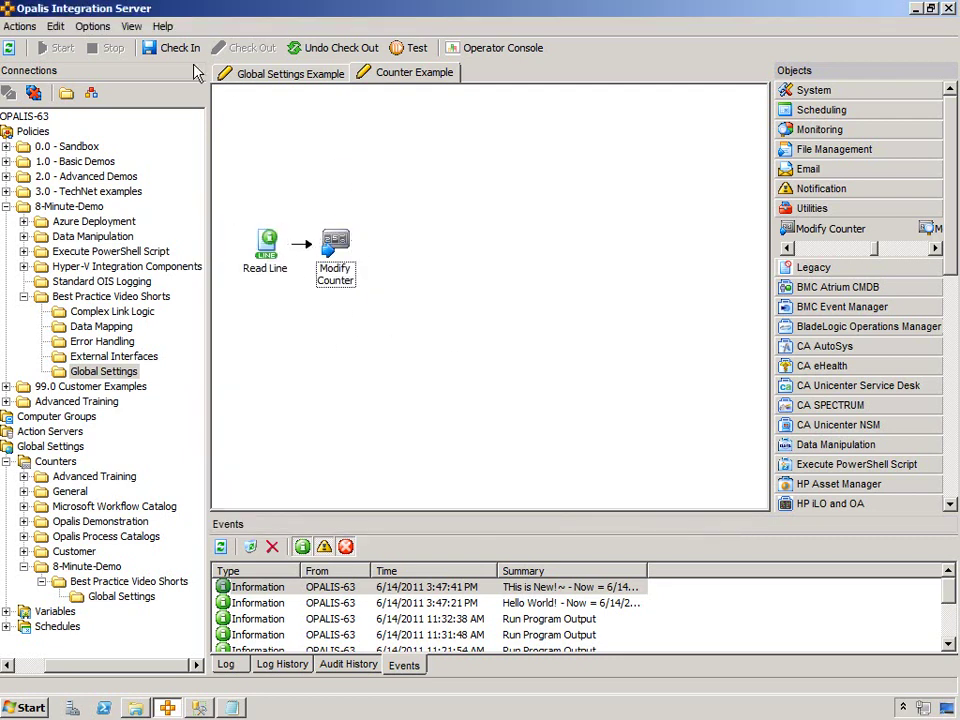
Check in and start the Counter Example policy, and examine the object details of its run in the log history
left_click(168, 48)
left_click(60, 48)
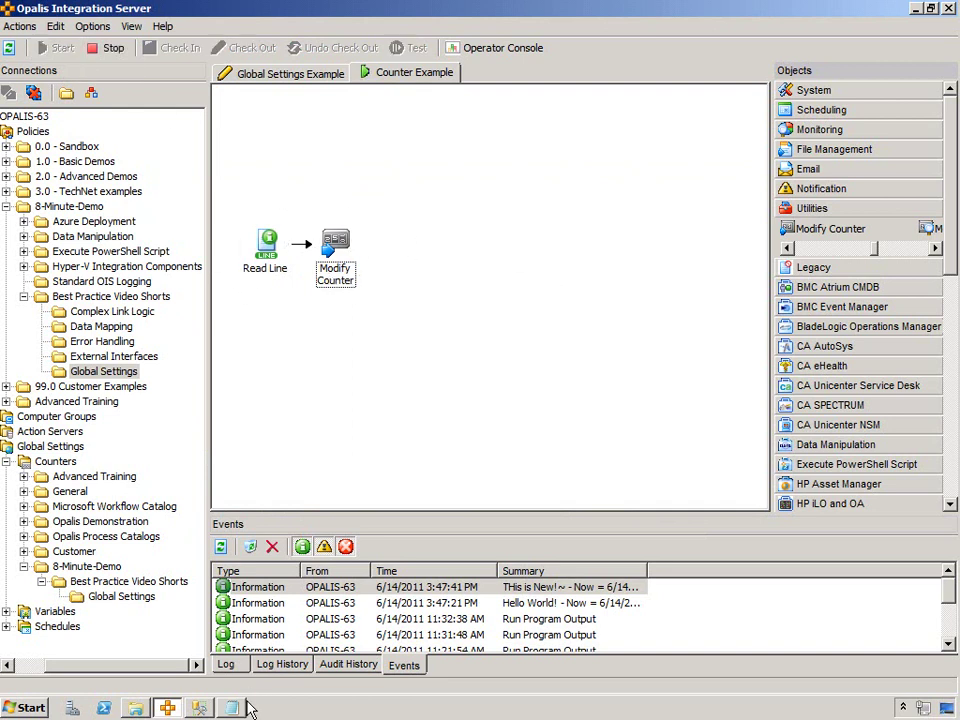
left_click(283, 665)
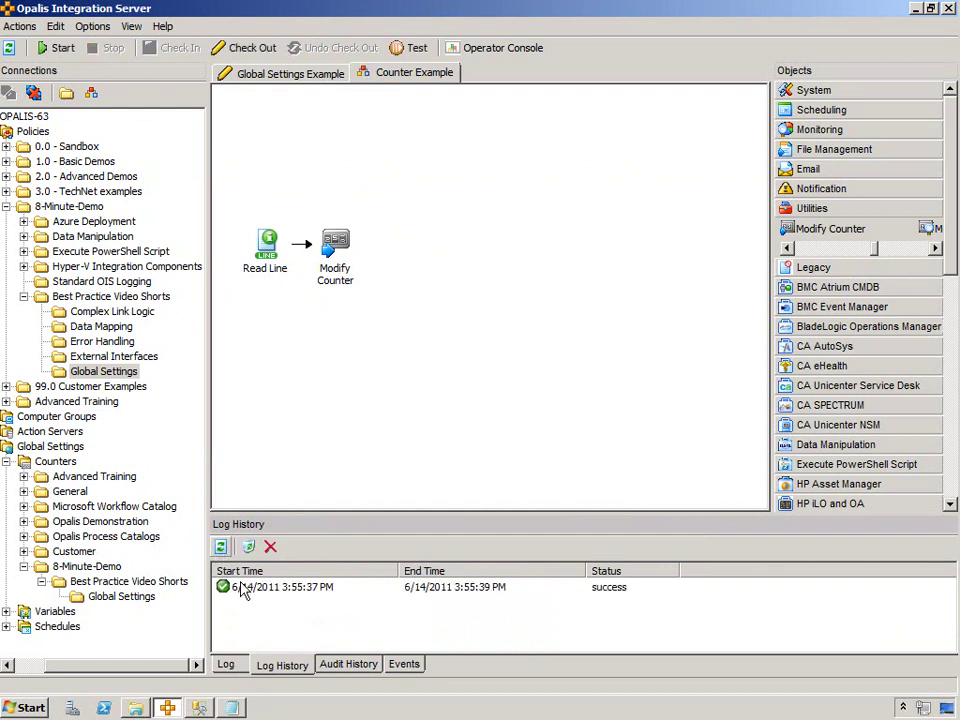
double_click(257, 588)
left_click(385, 287)
scroll(650, 300, "down", 1)
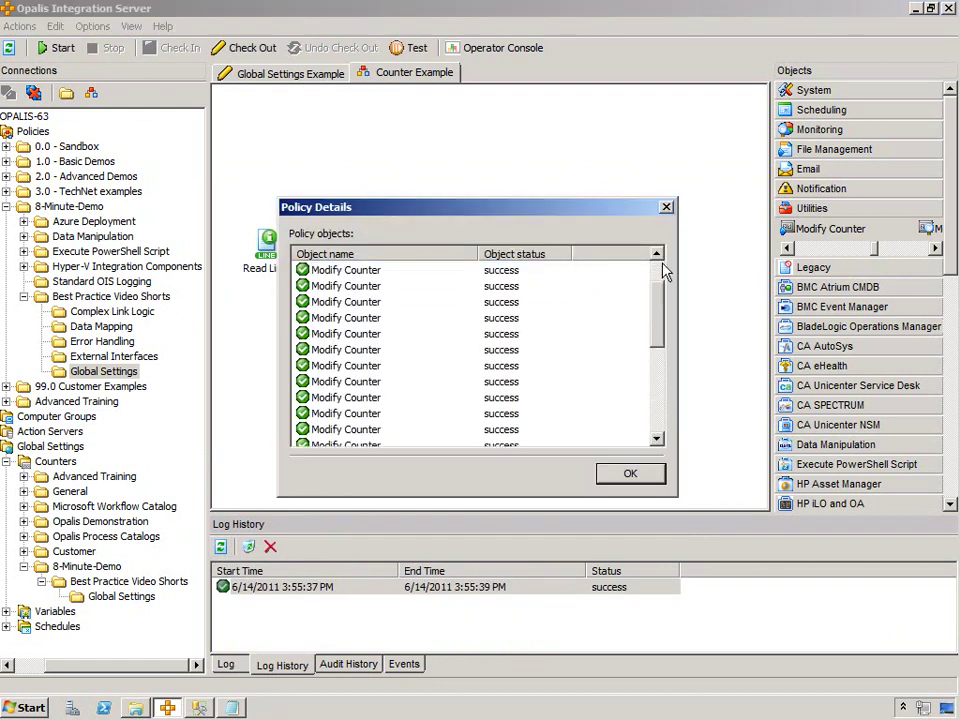
scroll(340, 277, "up", 1)
left_click(630, 474)
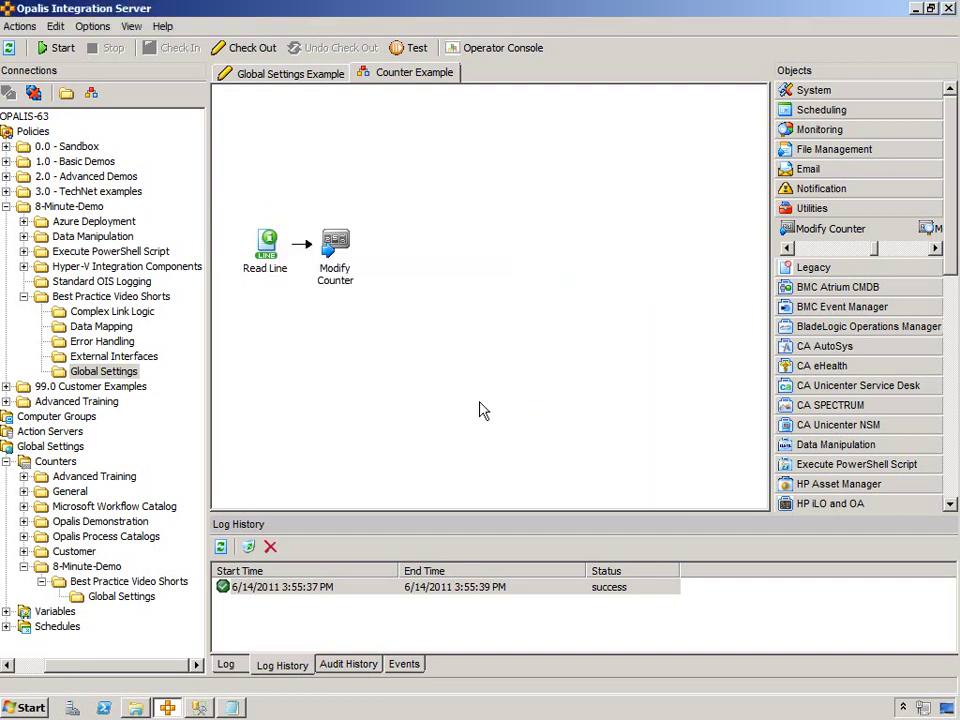
Replace the Modify Counter object in Global Settings Example with a Get Counter Value object between Format Date/Time and Send Platform Event
left_click(290, 73)
left_click(408, 268)
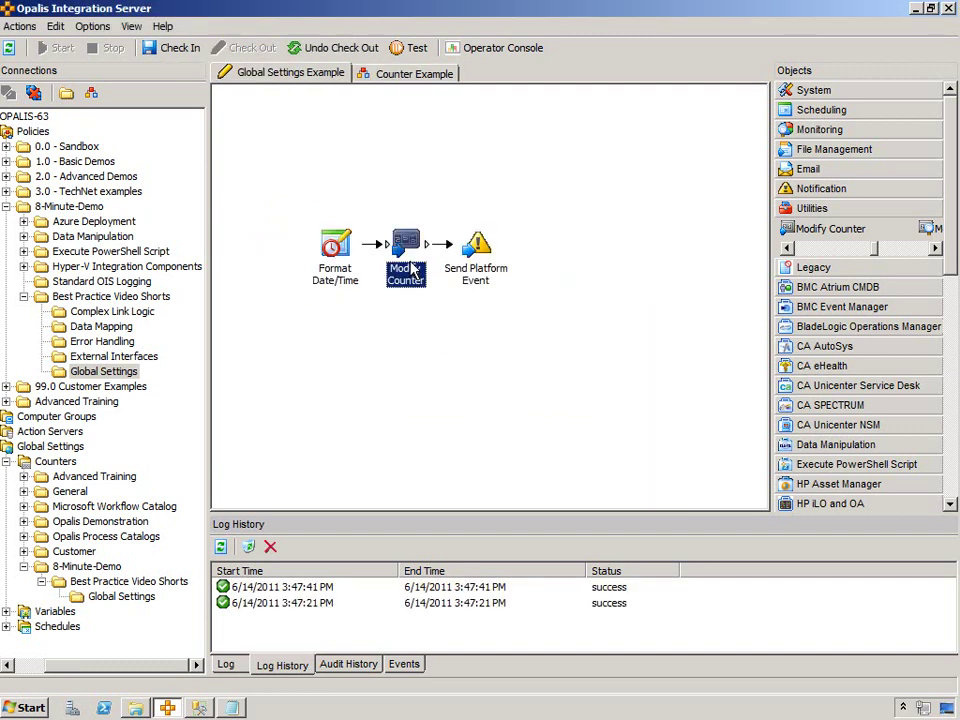
left_click(412, 168)
left_click(408, 250)
key("Delete")
left_click(827, 250)
left_click(832, 249)
left_click(840, 249)
left_click(826, 248)
left_click(848, 249)
left_click_drag(837, 228, 405, 252)
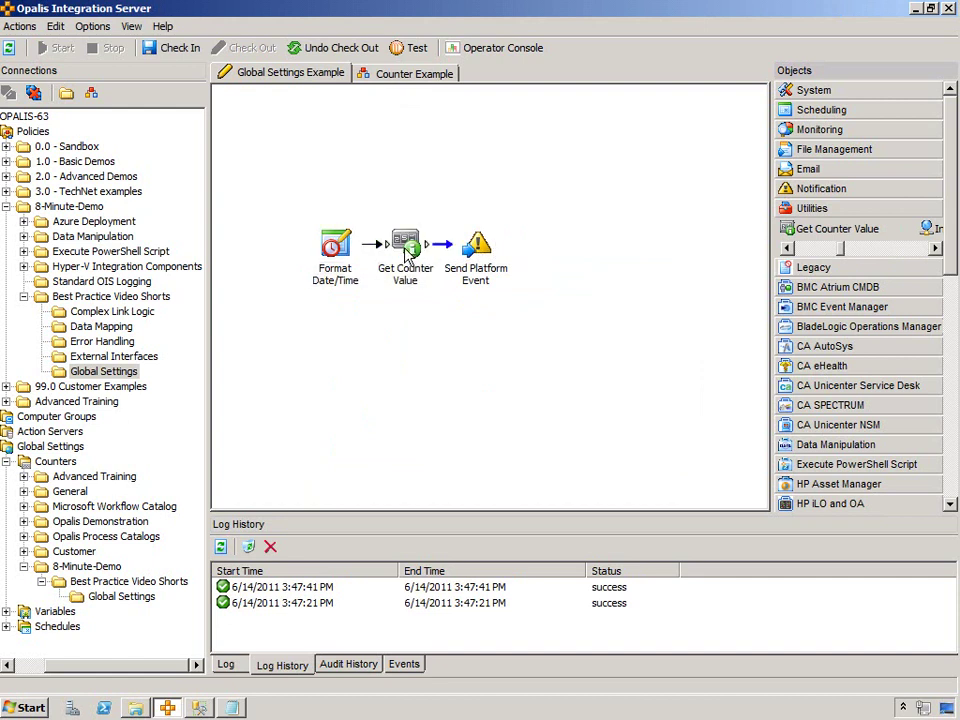
Configure the Get Counter Value object to read My Counter from the mirrored Global Settings counter folder
double_click(405, 250)
left_click(739, 265)
double_click(310, 268)
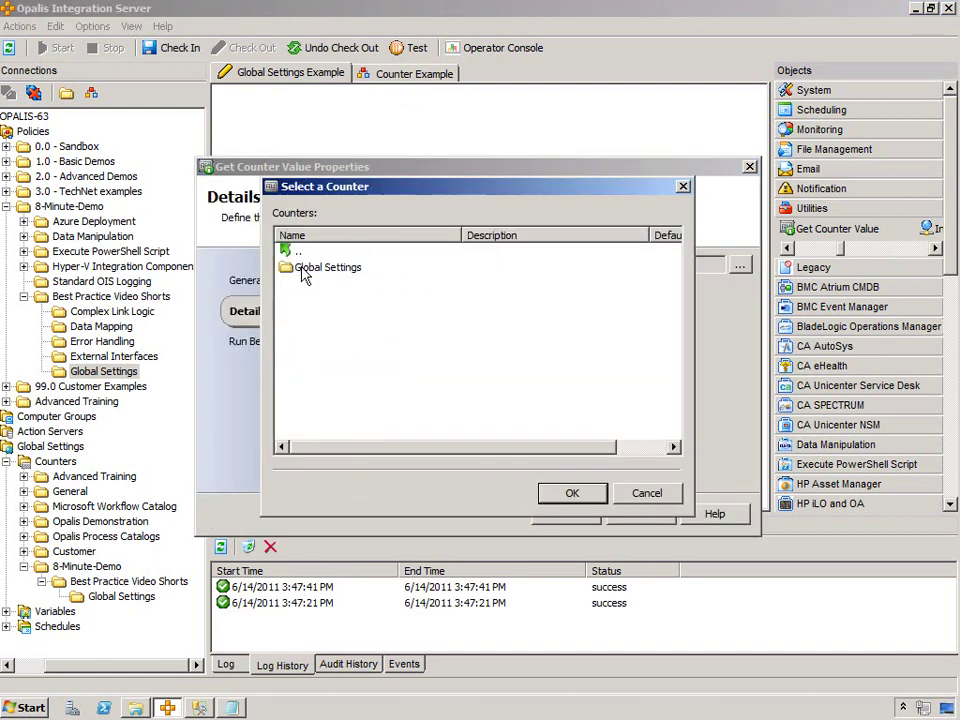
double_click(310, 268)
left_click(572, 493)
left_click(564, 512)
Repoint the counter reference in the Send Platform Event details to Get Counter Value's published Counter Value
double_click(476, 248)
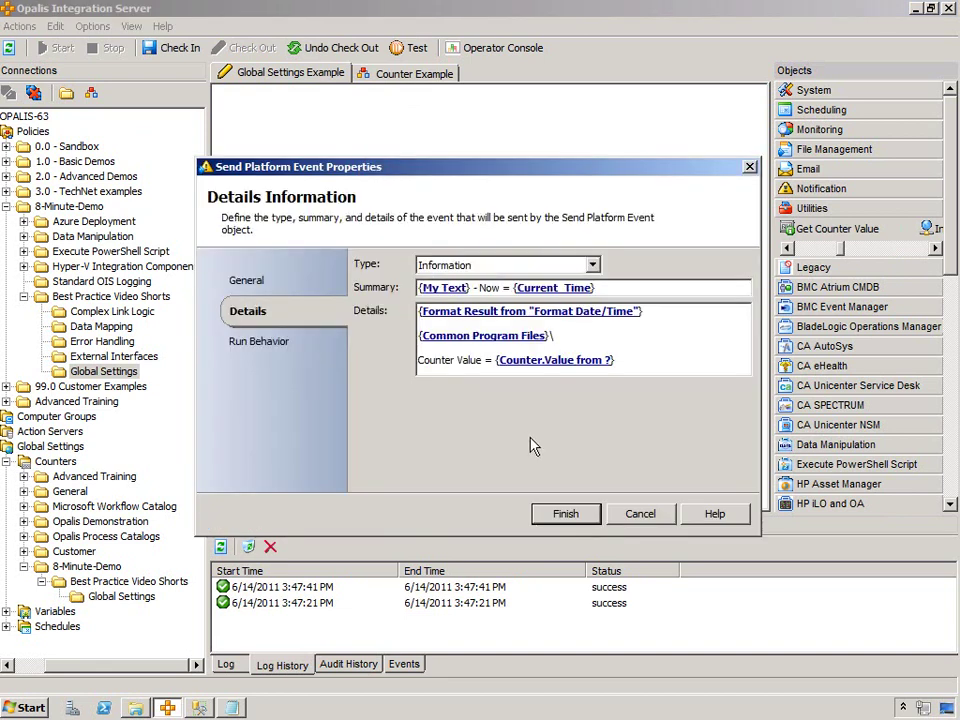
left_click(555, 360)
double_click(377, 266)
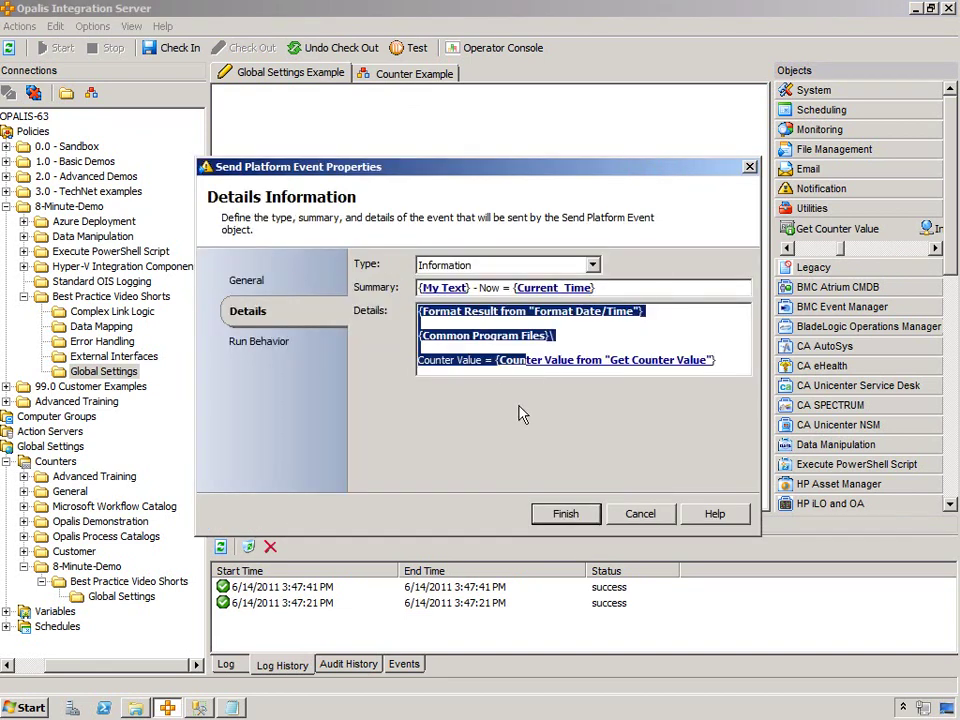
left_click(562, 515)
Test Global Settings Example step by step up to Send Platform Event and examine the Counter Value line in its details
left_click(407, 49)
left_click(90, 50)
left_click(148, 52)
left_click(150, 52)
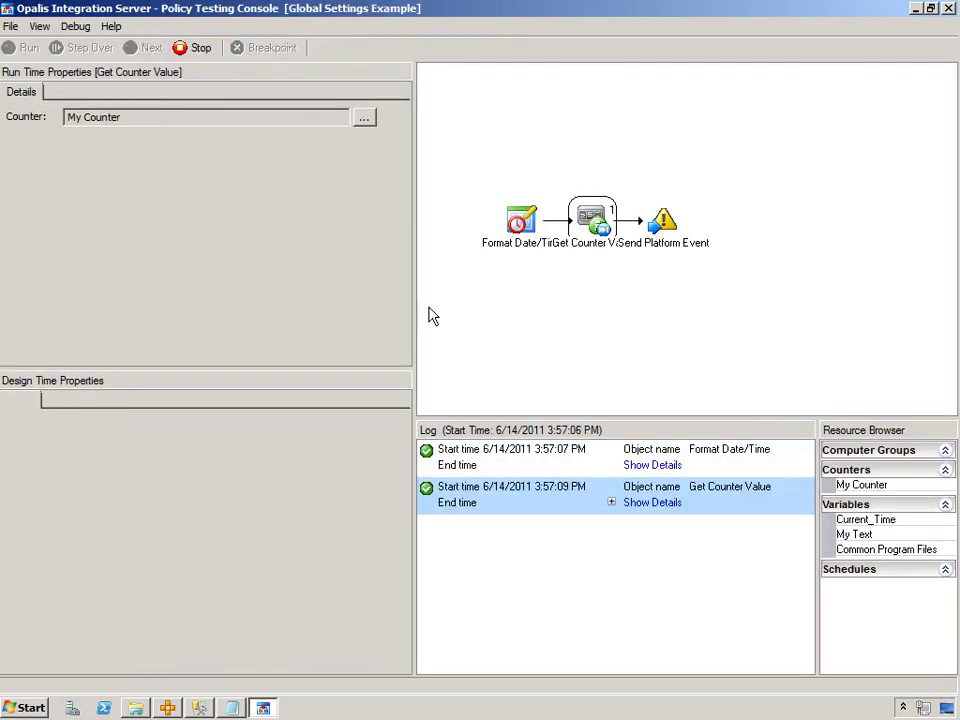
left_click_drag(164, 213, 97, 223)
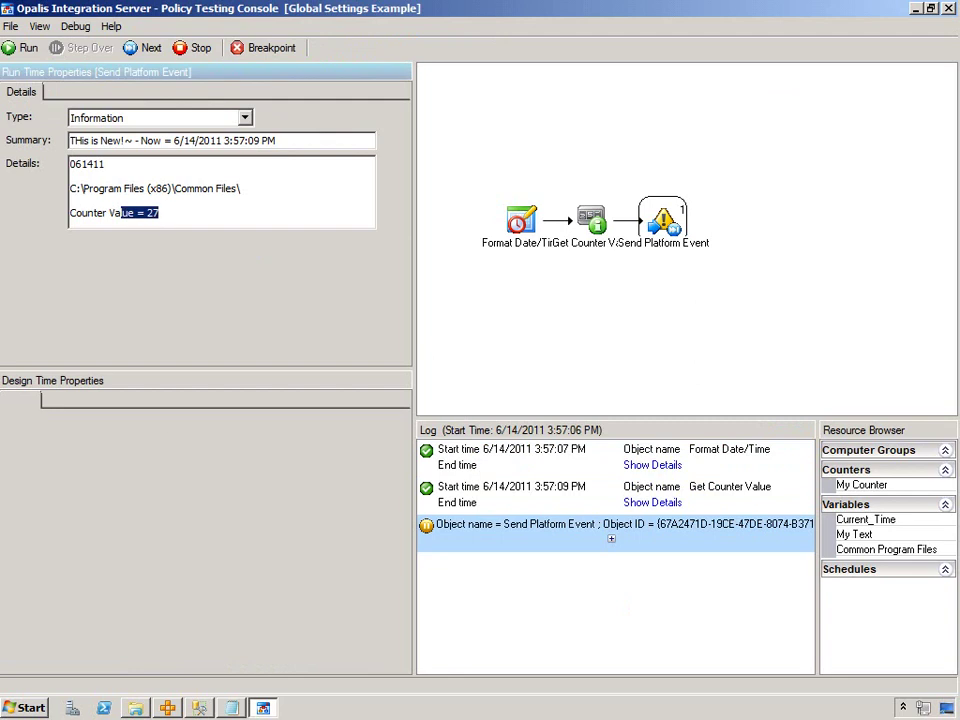
Examine the lines of the computers text file in the Demo folder, and close the file, testing console and folder windows
left_click(136, 708)
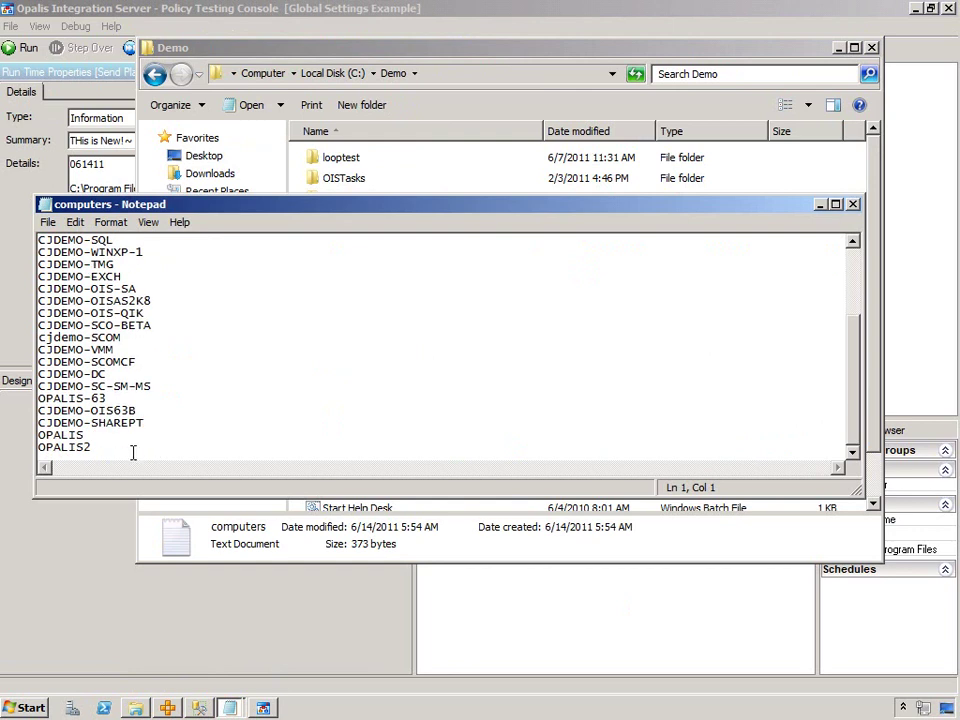
left_click(133, 452)
left_click(853, 204)
key("alt+F4")
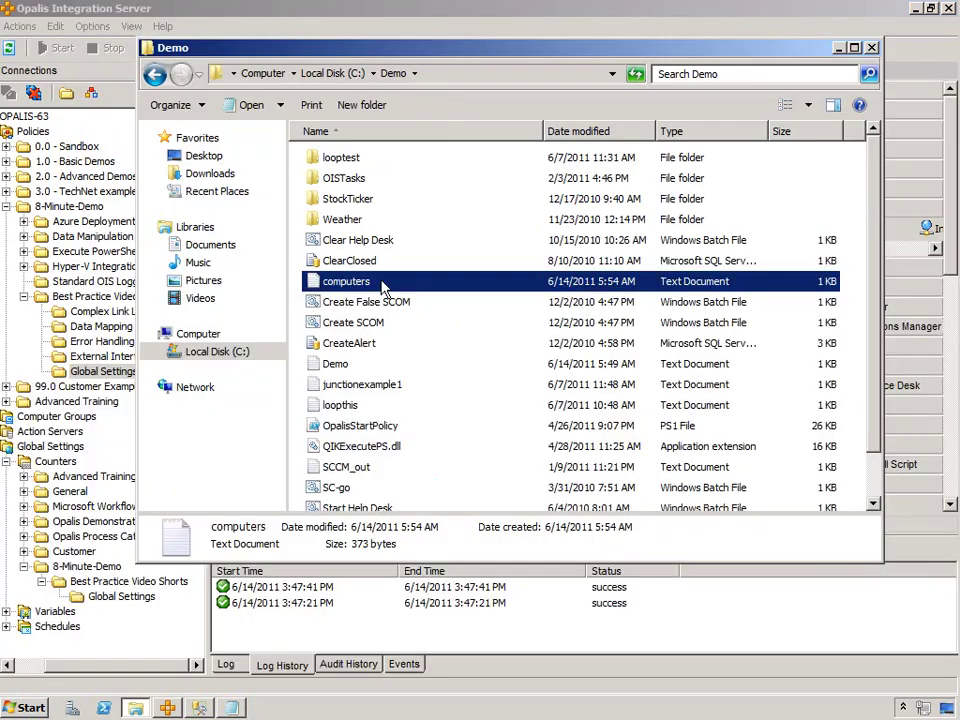
key("alt+F4")
Switch to the Counter Example policy and try the Set action in its Modify Counter object
left_click(388, 78)
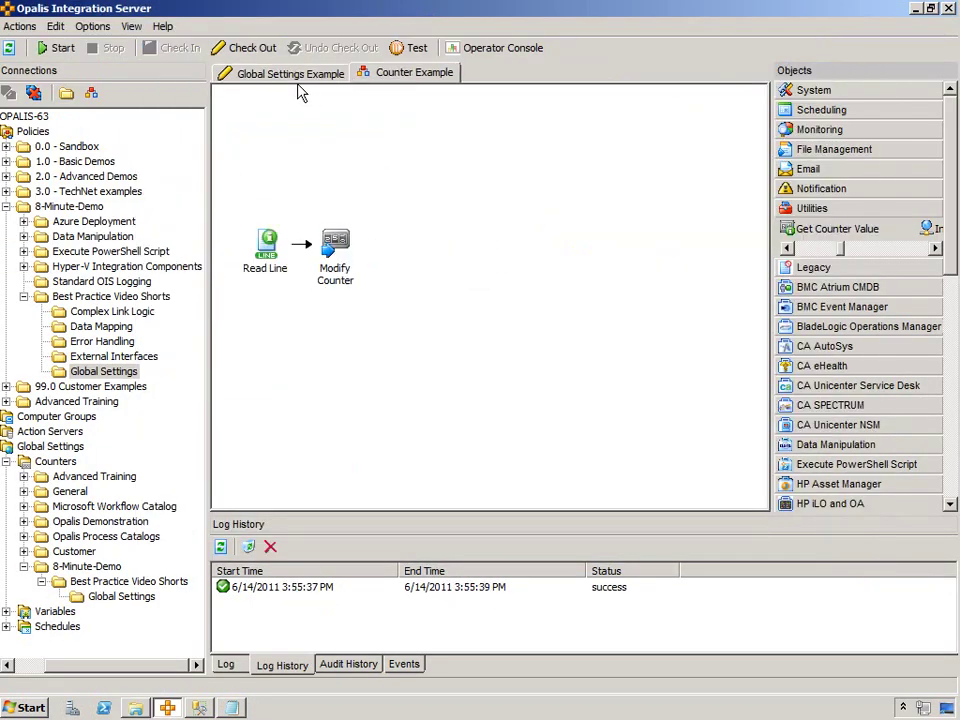
double_click(330, 252)
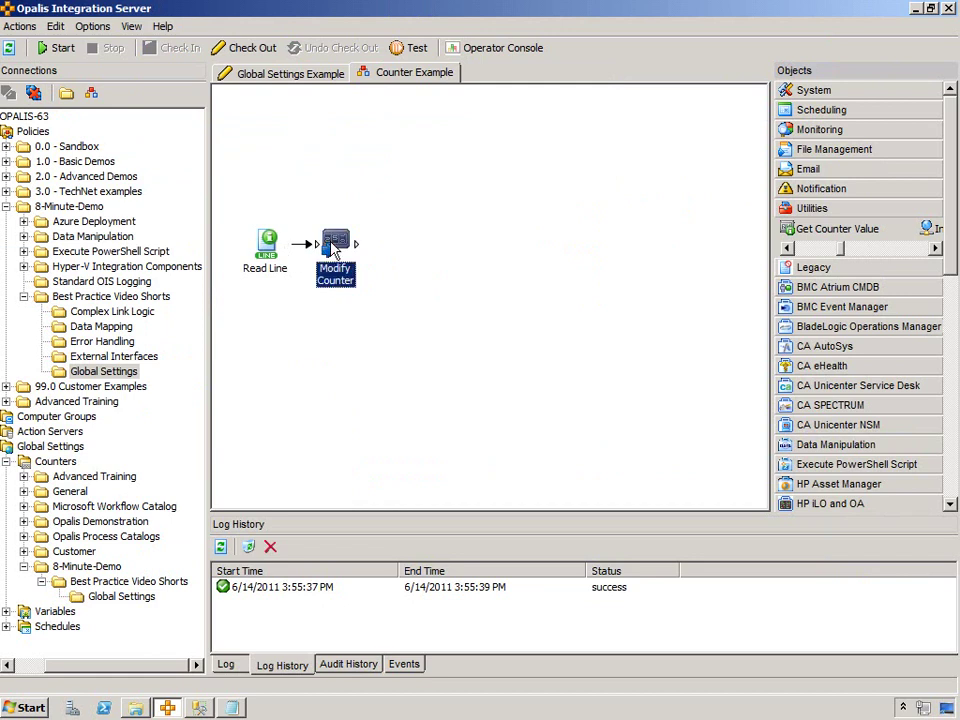
left_click(450, 310)
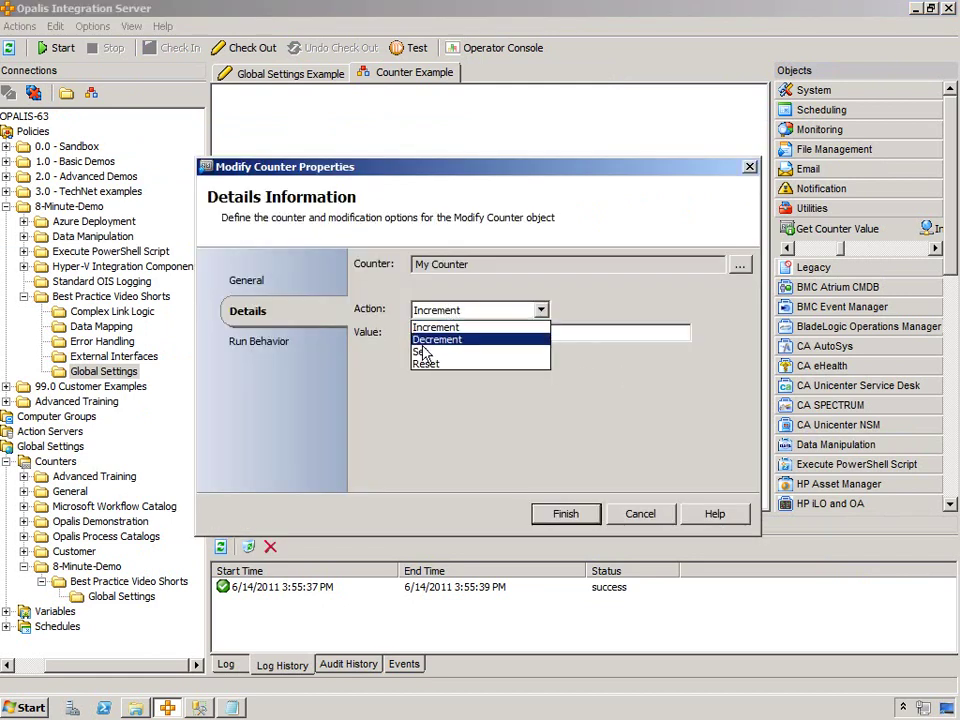
left_click(440, 354)
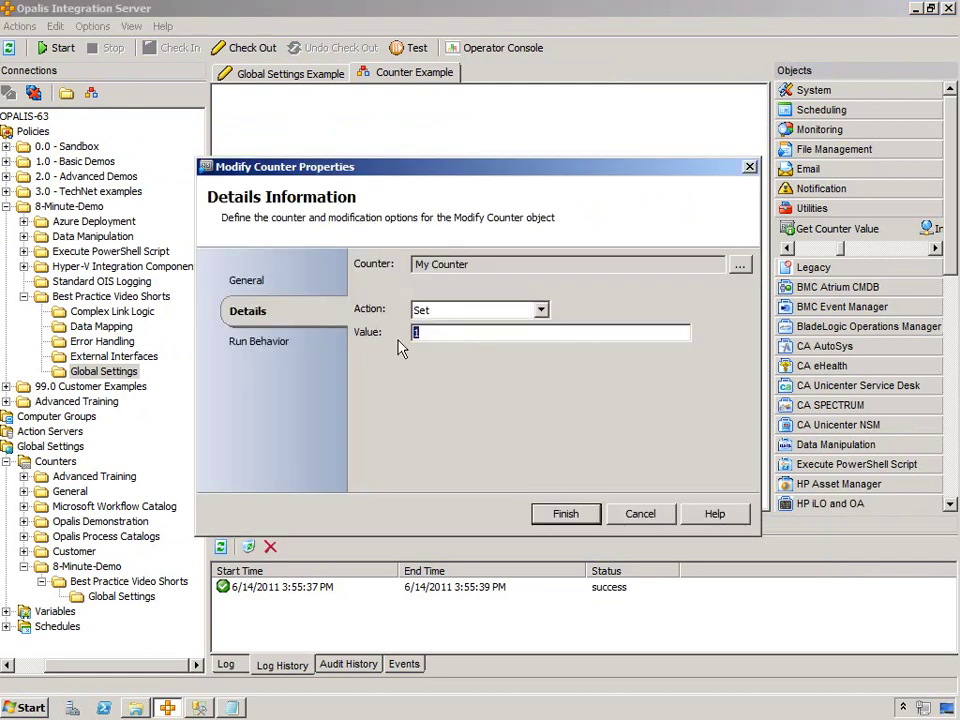
key("Return")
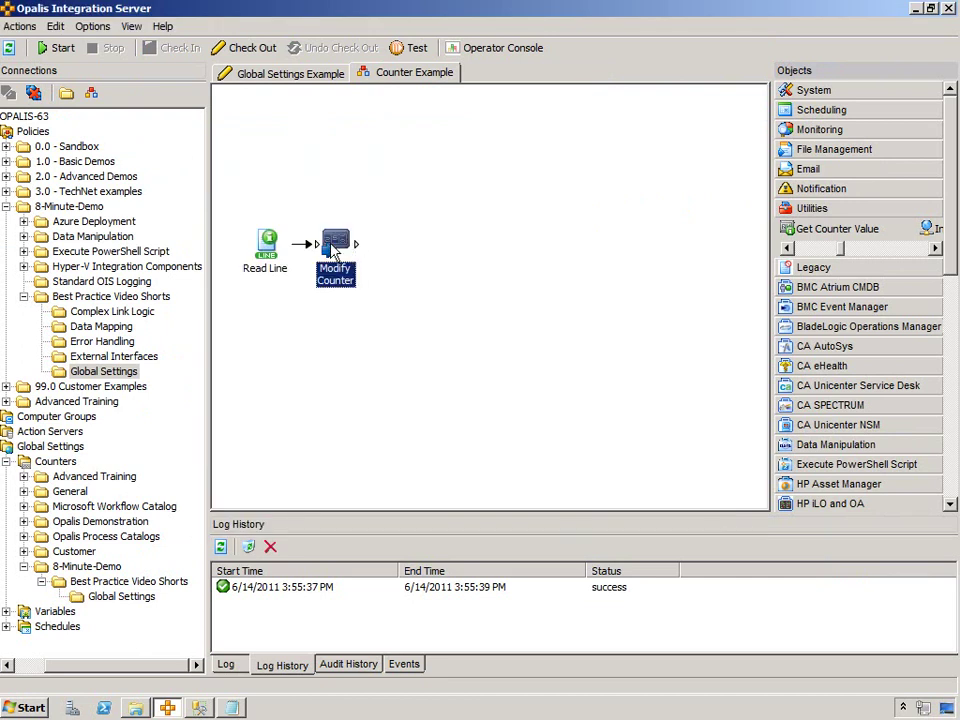
left_click(602, 268)
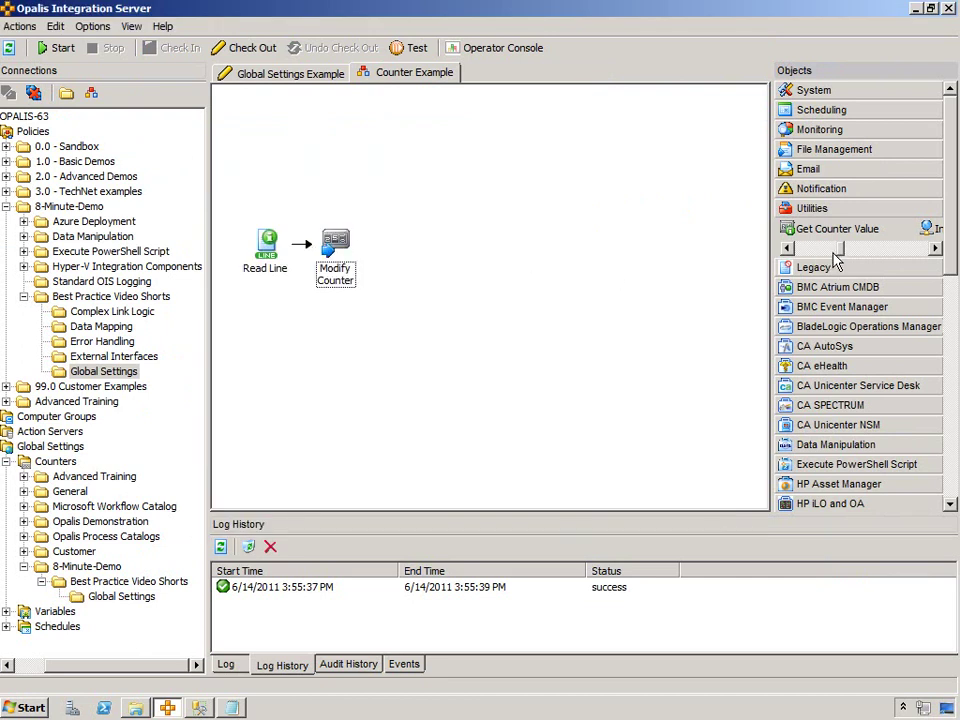
Replace the Read Line object in Counter Example with a Get Lines object from Text File Management
left_click(952, 318)
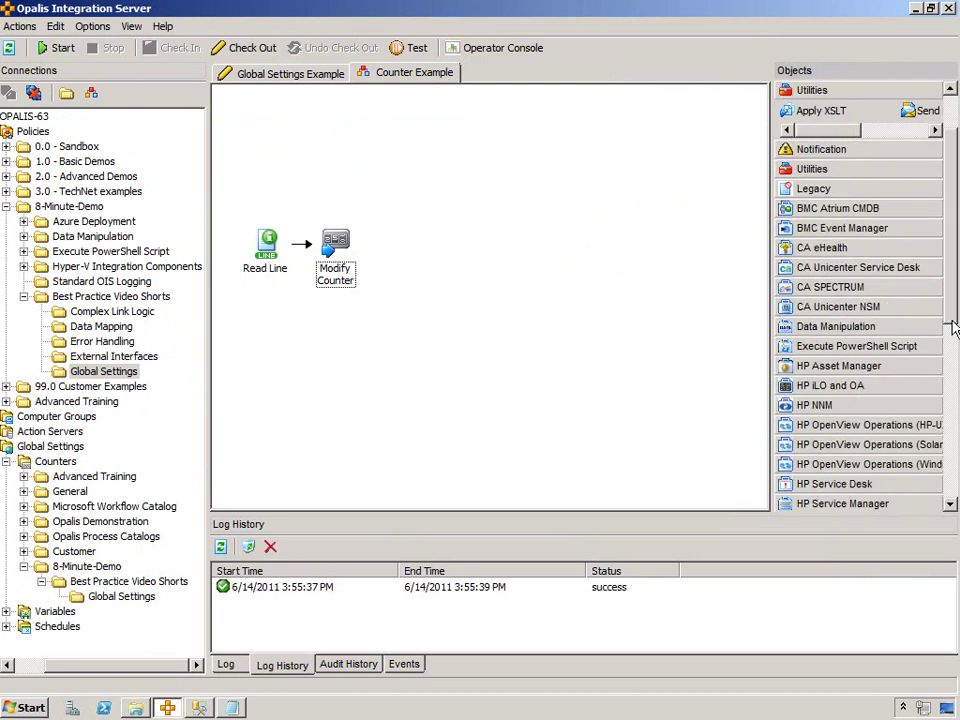
scroll(952, 318, "down", 4)
left_click(845, 366)
left_click(840, 368)
left_click(845, 368)
left_click(855, 368)
left_click_drag(816, 346, 265, 244)
left_click(267, 246)
key("Delete")
key("Return")
Configure the Get Lines object to read C:\Demo\computers.txt in ASCII encoding, with a line entry named All covering range 1-END
double_click(265, 244)
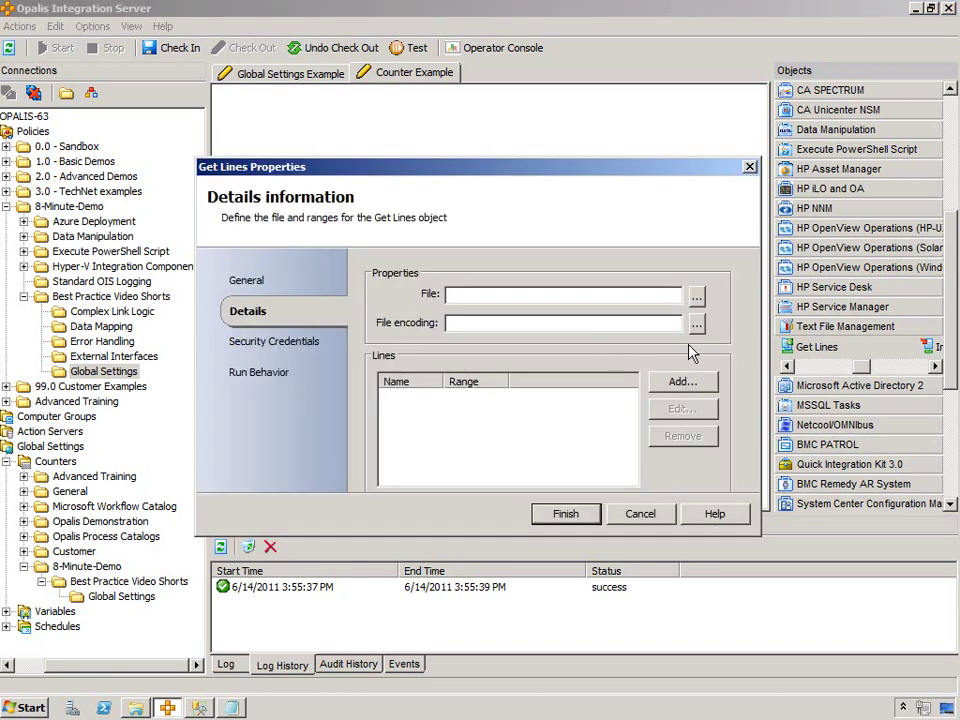
left_click(696, 298)
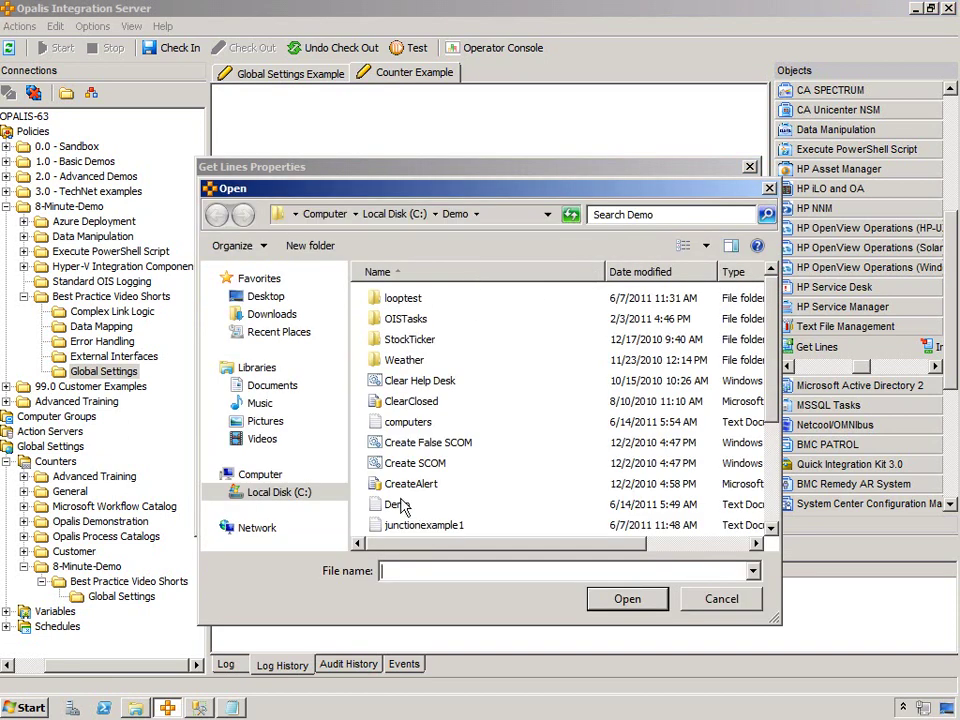
double_click(398, 421)
left_click(696, 328)
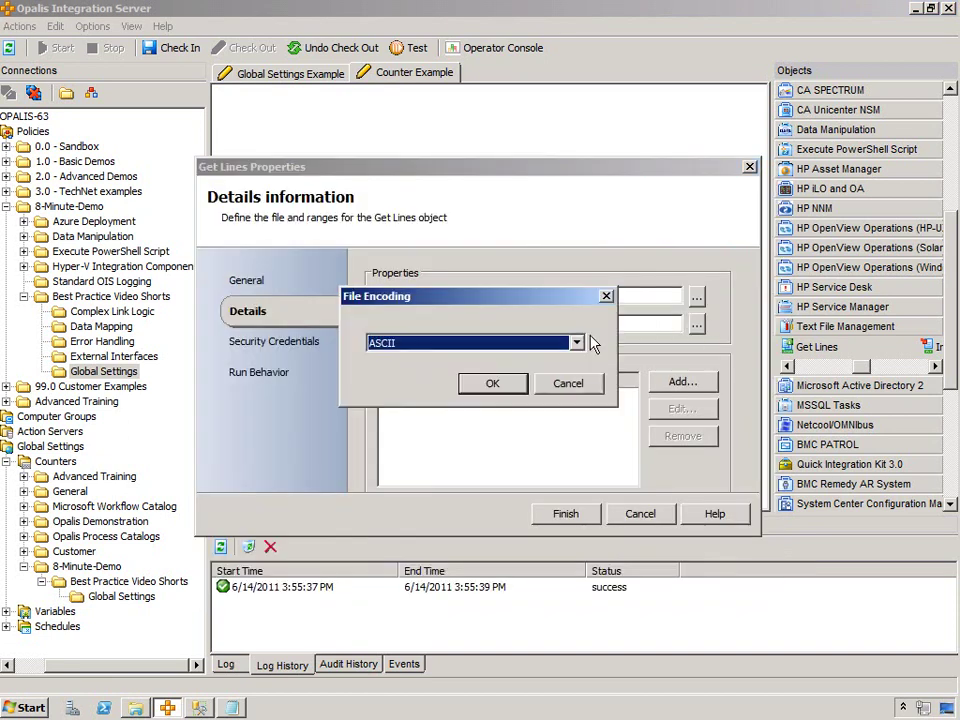
left_click(478, 383)
left_click(682, 381)
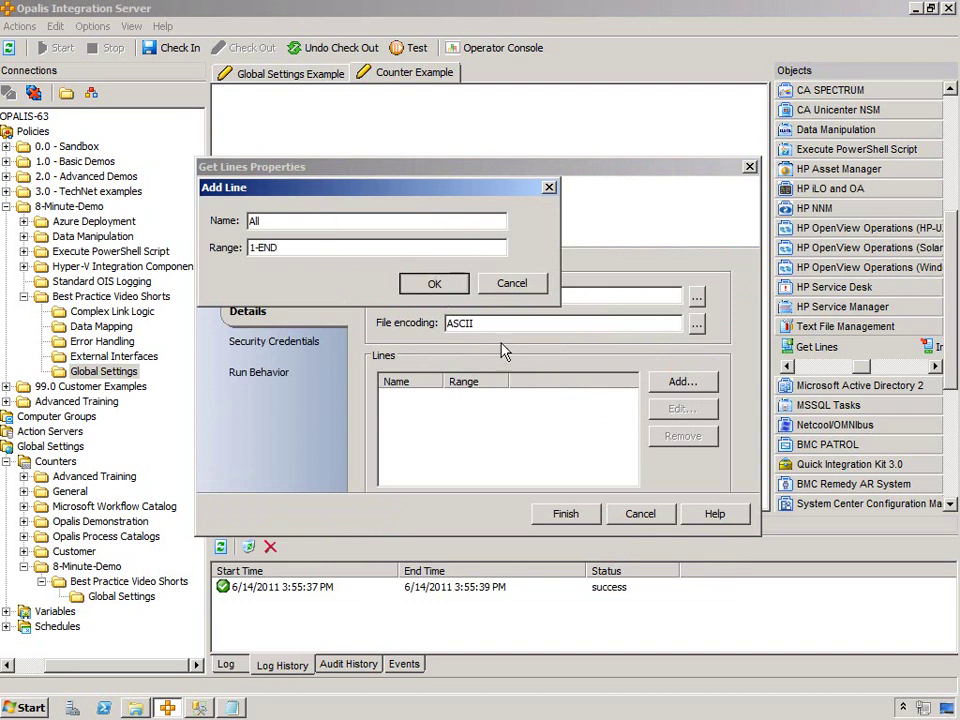
left_click(433, 283)
left_click(564, 512)
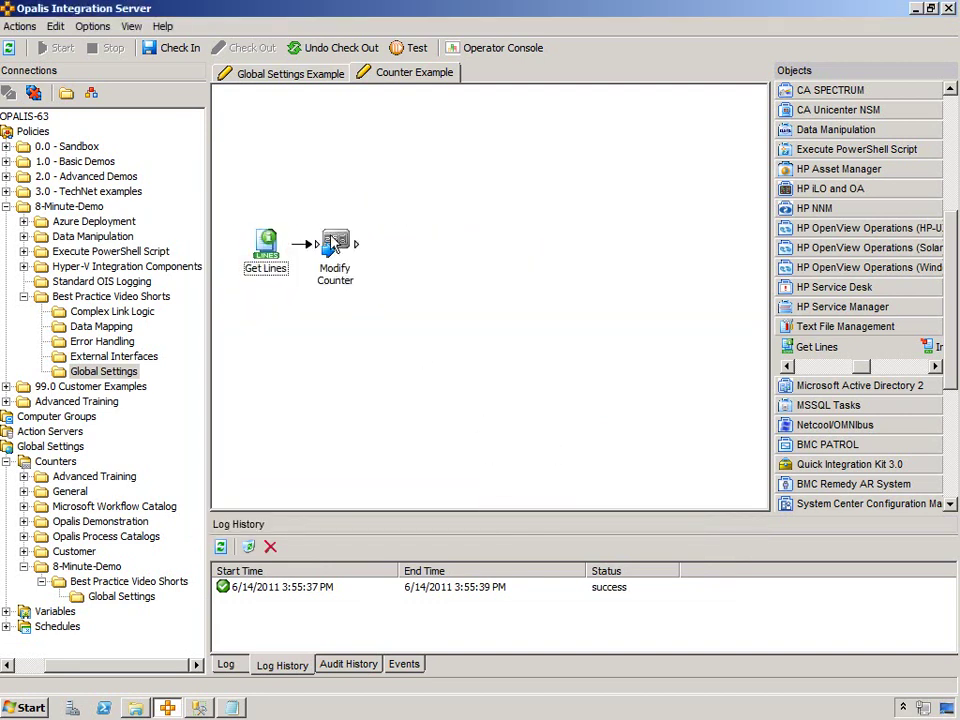
Set the Modify Counter action to Set, with the total number of lines in the specified ranges published by Get Lines as its value
double_click(335, 243)
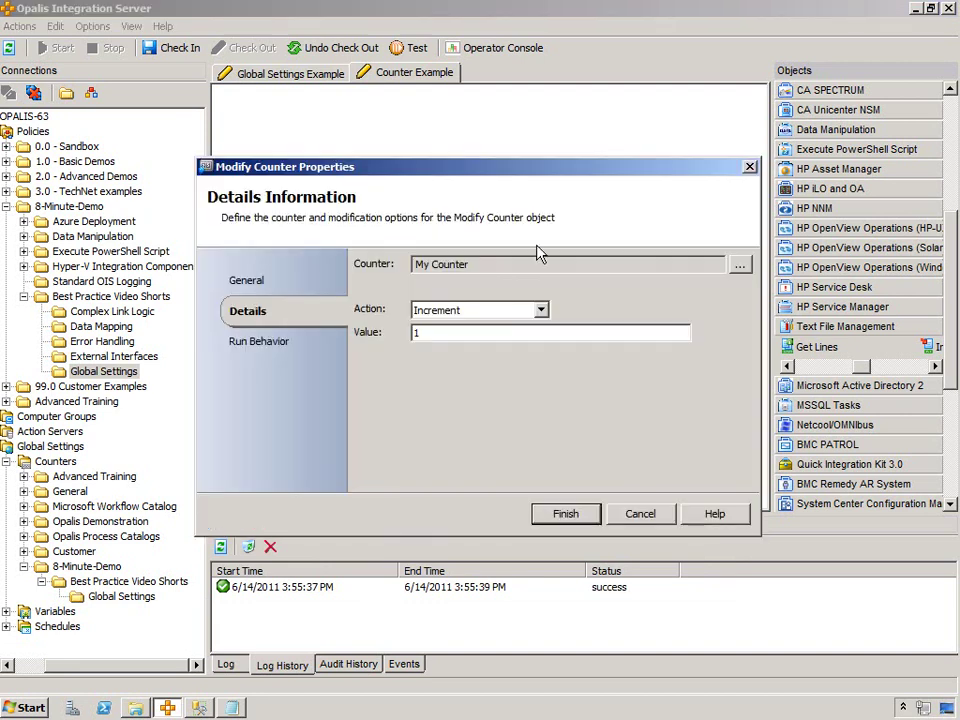
left_click(450, 310)
left_click(422, 351)
right_click(437, 334)
mouse_move(478, 352)
left_click(566, 342)
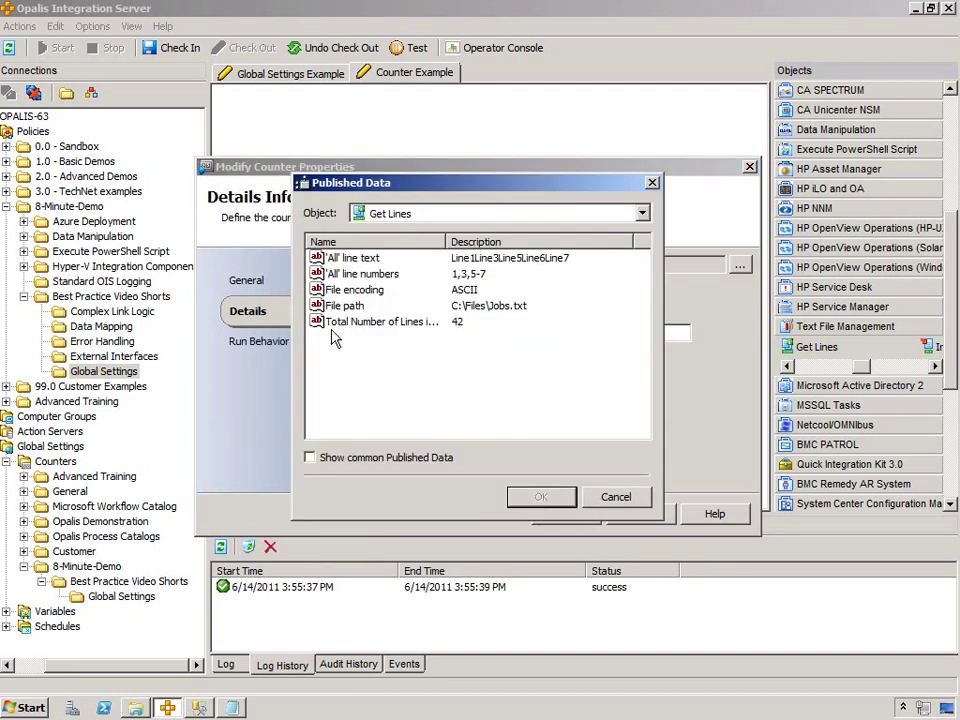
double_click(357, 324)
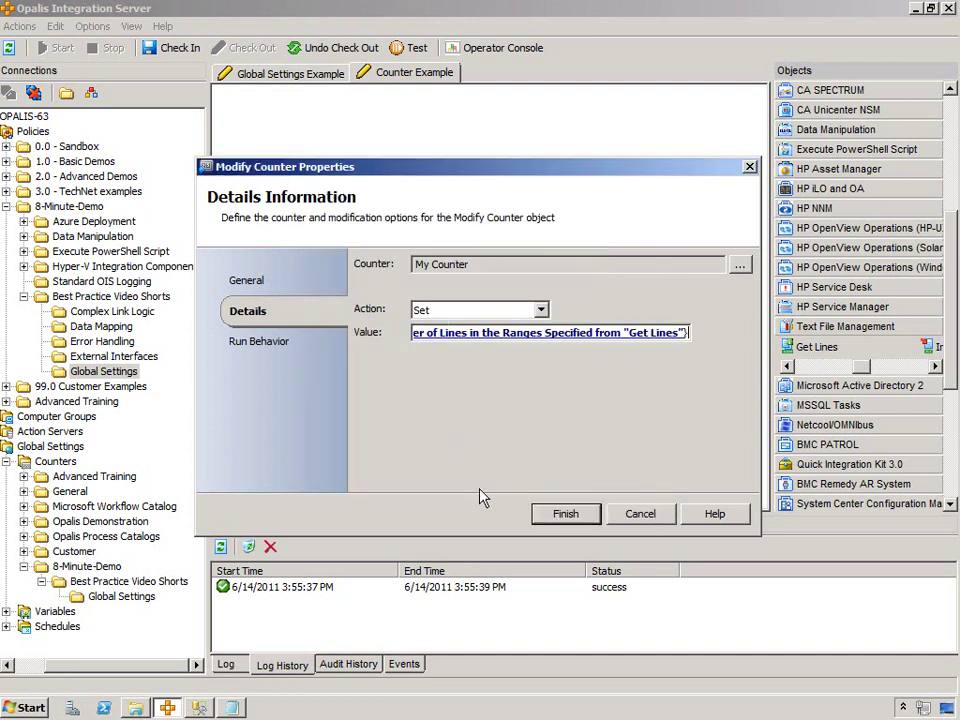
key("Return")
Review the file and line range settings of Get Lines, and check the Modify Counter object
double_click(268, 250)
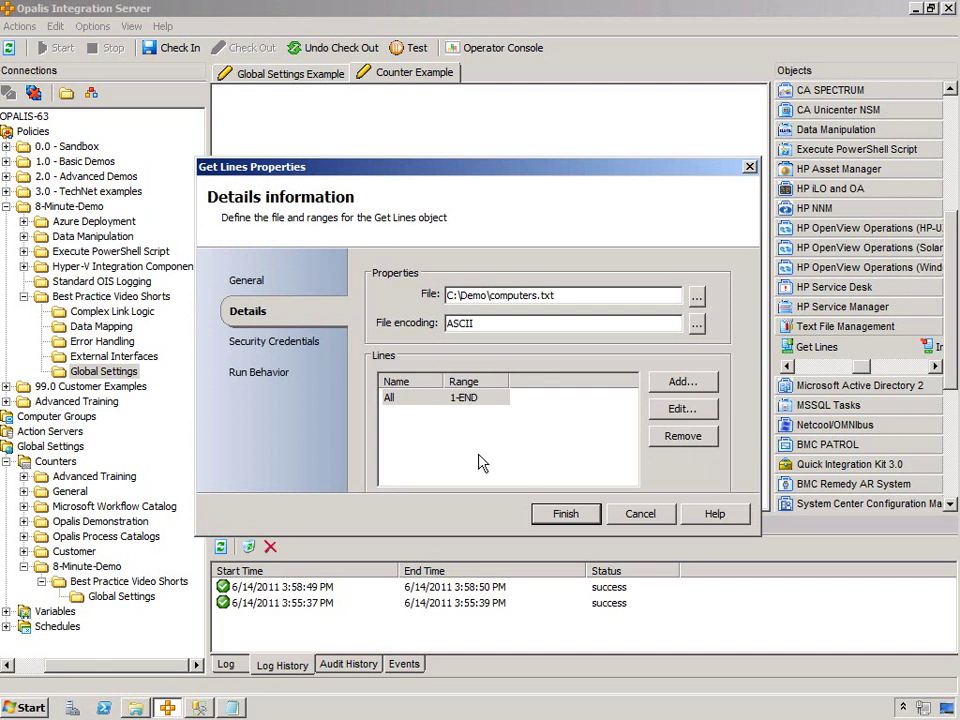
left_click(565, 514)
double_click(335, 245)
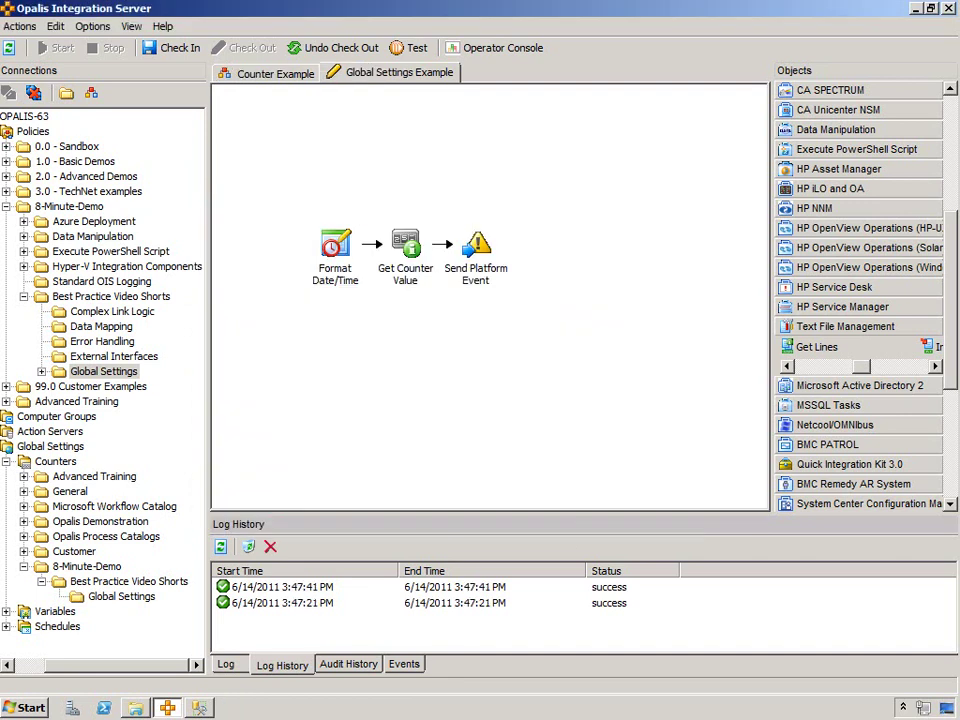
Open the computers text file in the Demo folder and add a line reading OPALIS3 at its end
left_click(135, 707)
double_click(344, 288)
key("ctrl+End")
key("Return")
type("OPALIS3")
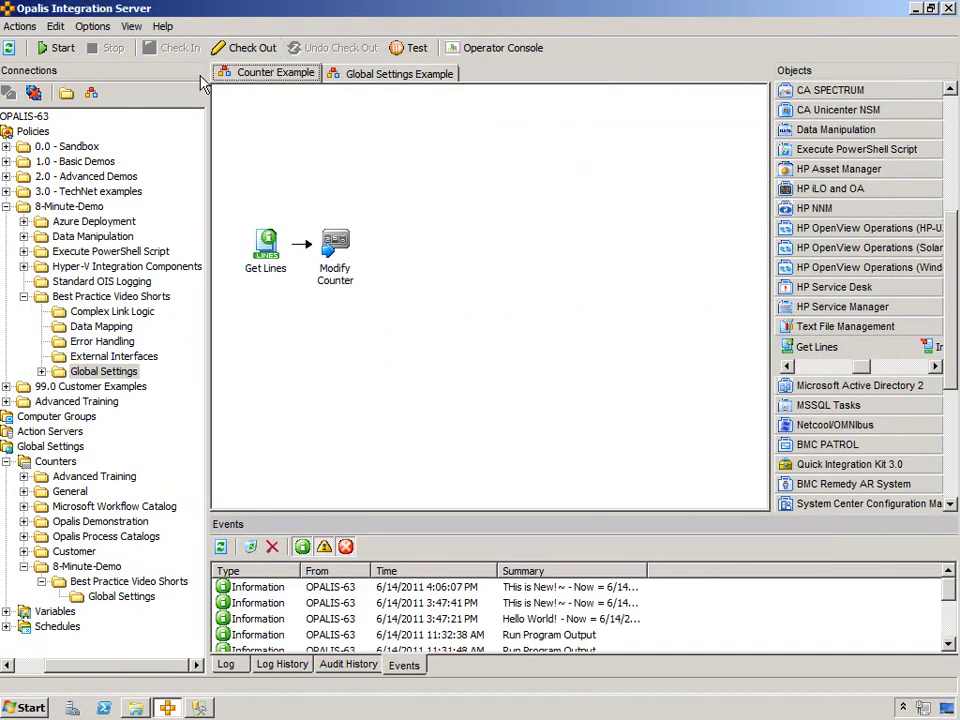
Run the Counter Example policy and the Global Settings Example policy in turn, refreshing the view after each start
left_click(44, 47)
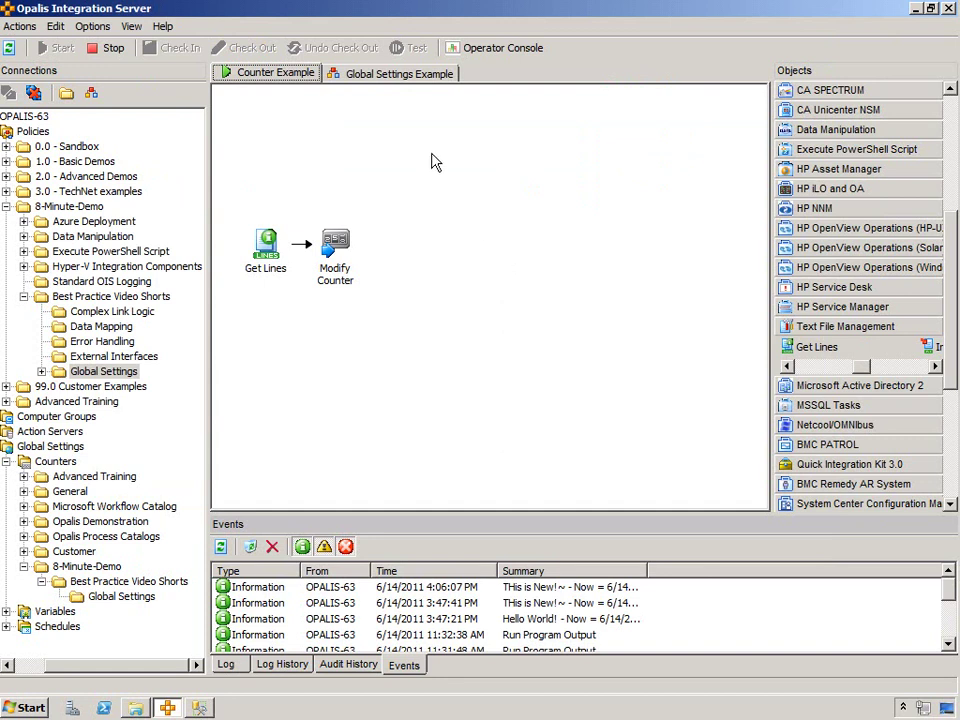
left_click(9, 48)
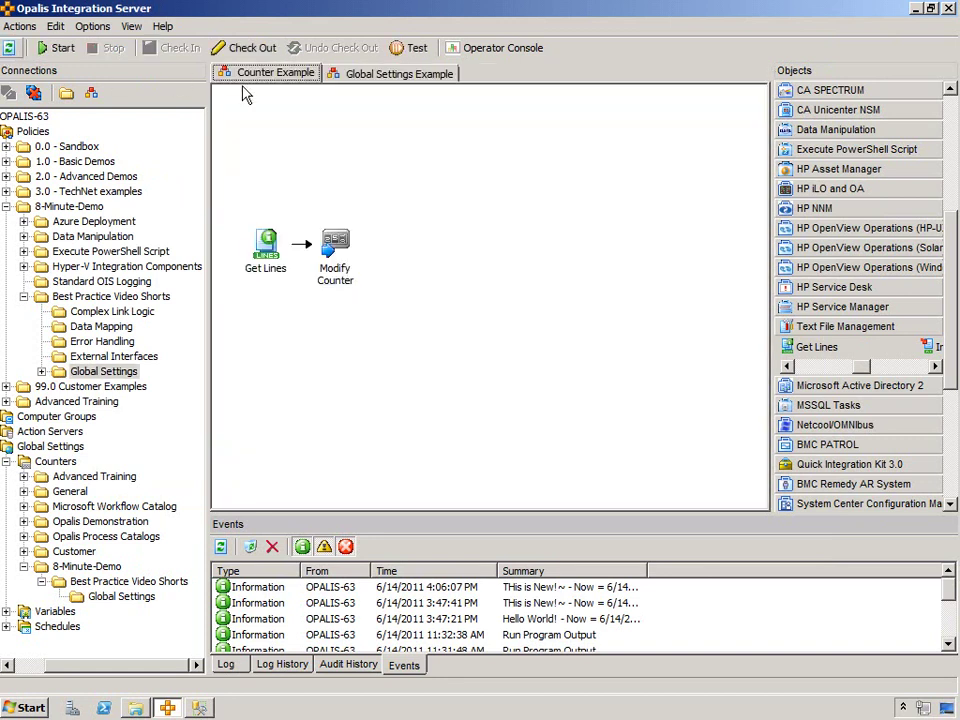
left_click(362, 73)
left_click(44, 47)
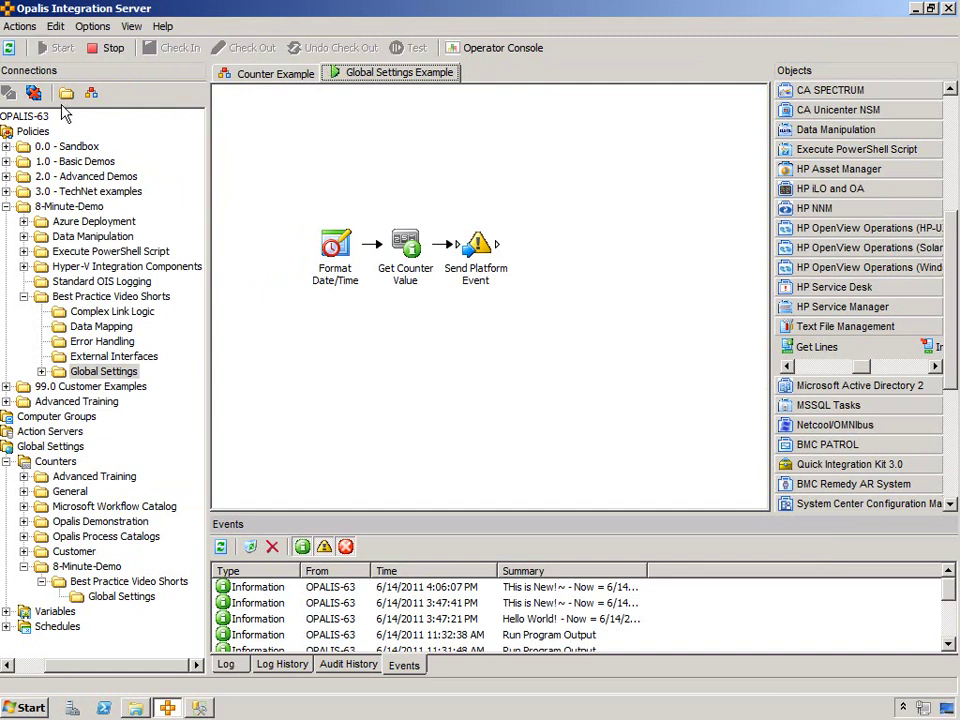
left_click(9, 48)
Refresh the events and examine the Counter Value line in the newest event's details
left_click(220, 547)
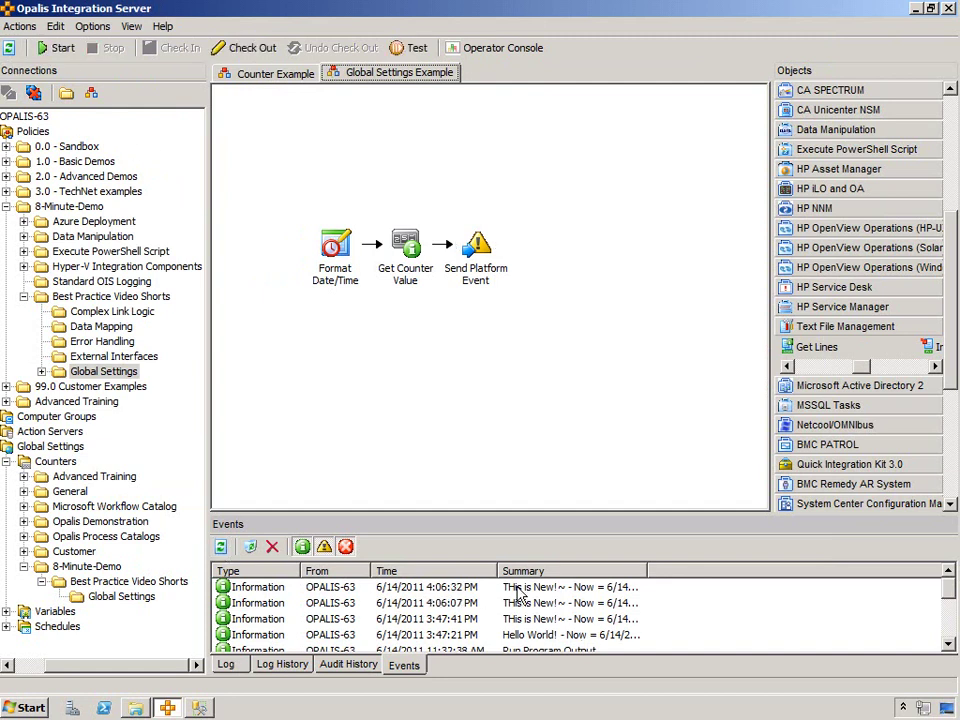
double_click(517, 594)
left_click_drag(312, 404, 397, 474)
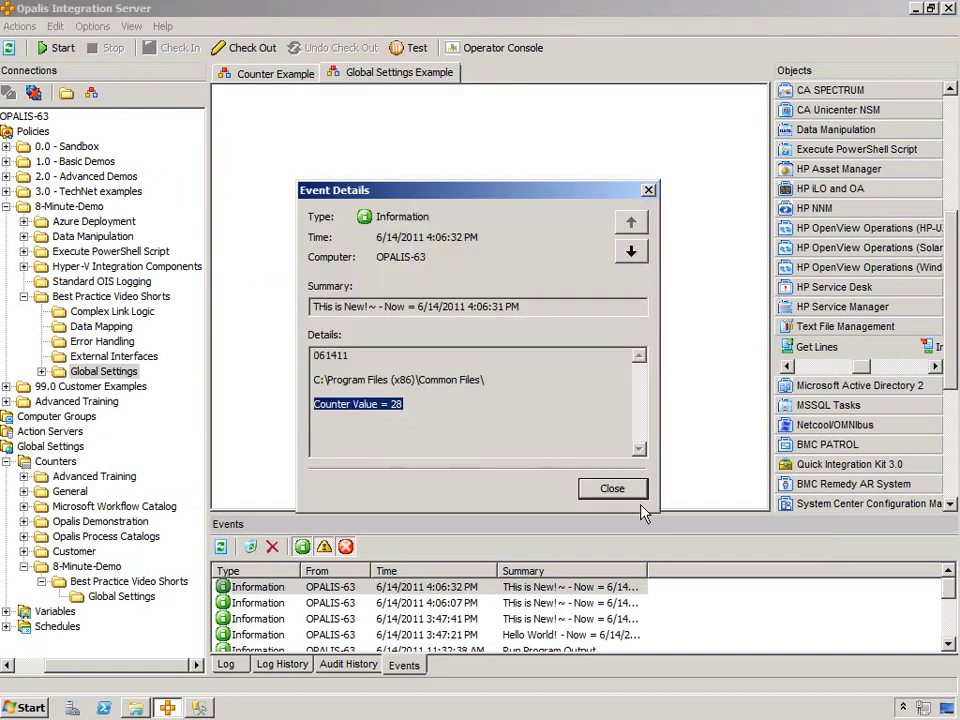
left_click(601, 494)
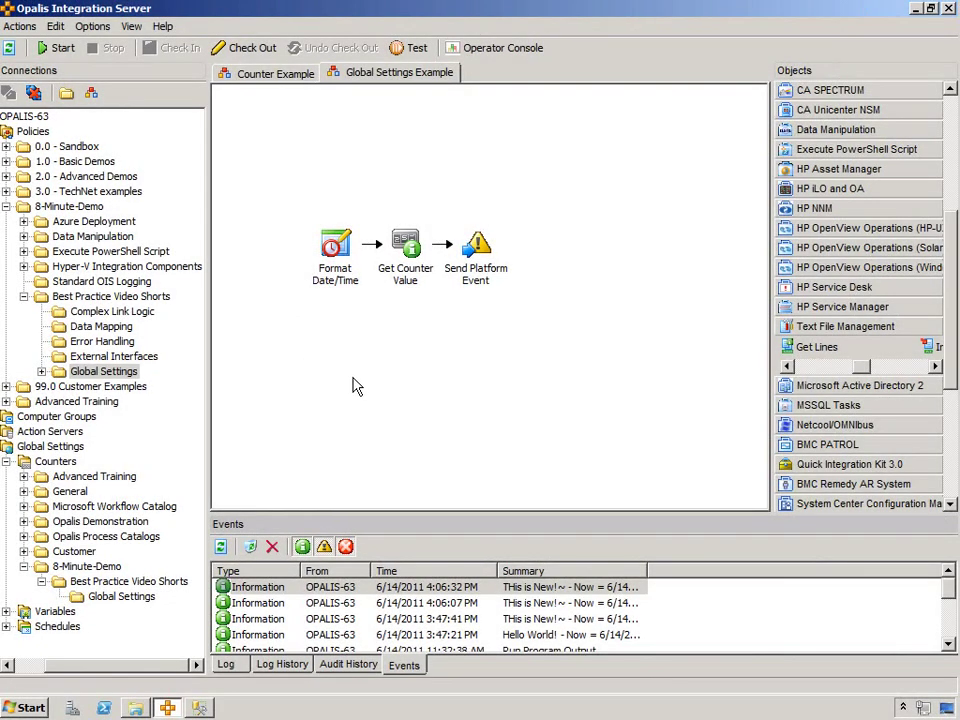
Create a folder named 8-Minute-Demo under Schedules in the global settings
left_click(7, 626)
left_click(62, 597)
right_click(67, 598)
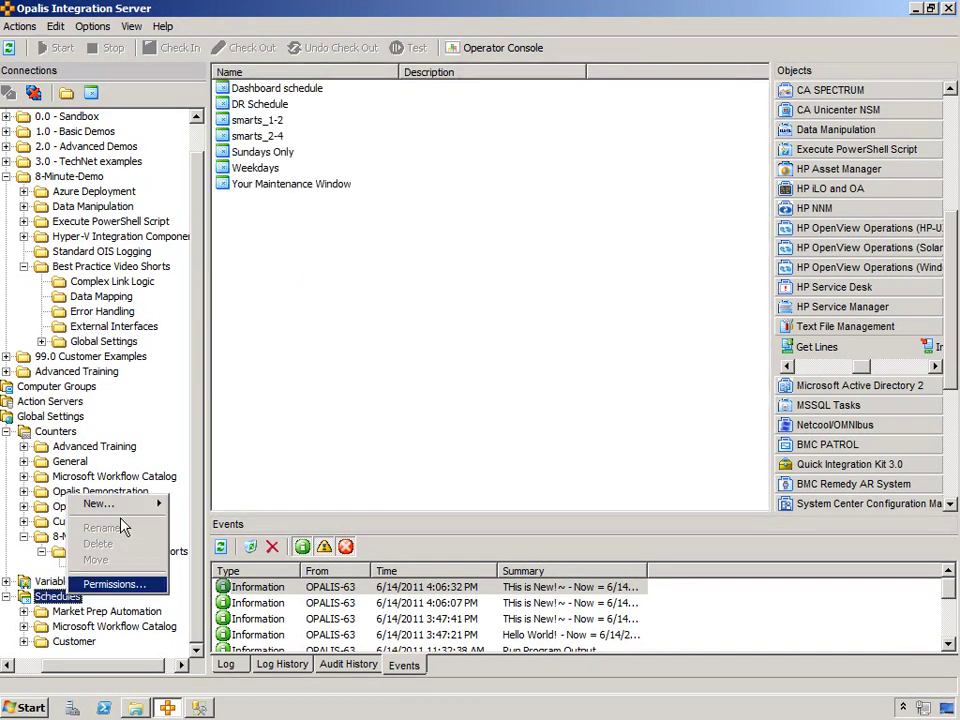
mouse_move(130, 507)
left_click(184, 510)
type("8-Minute")
type("-Demo")
key("Return")
Create a Best Practice Video Shorts subfolder in the 8-Minute-Demo schedules folder
right_click(117, 640)
mouse_move(150, 548)
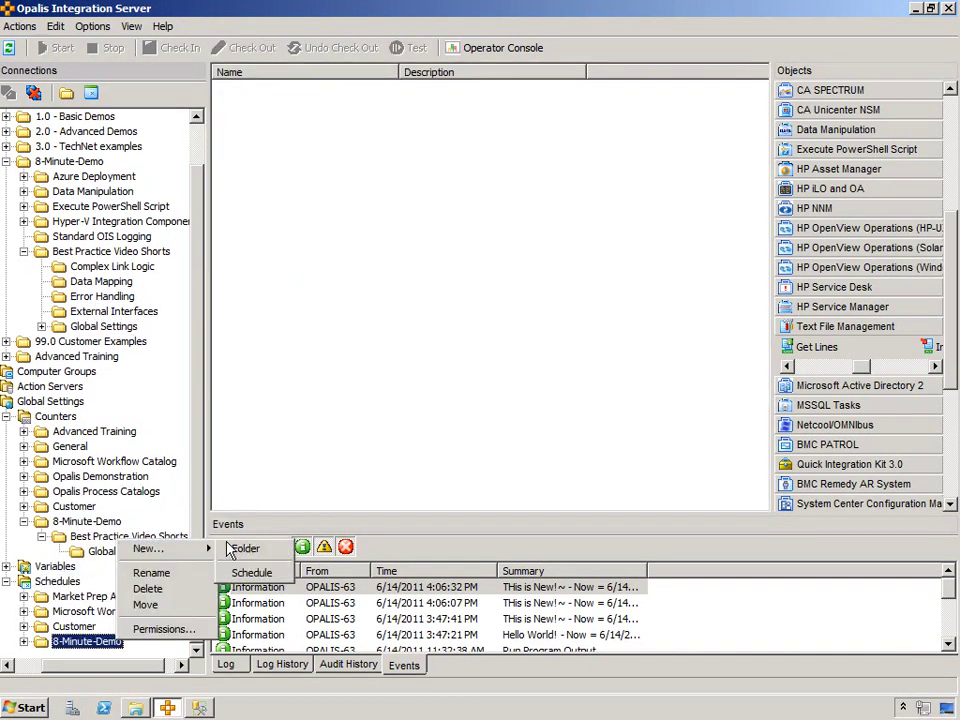
left_click(245, 548)
type("Best Practice Video Shorts")
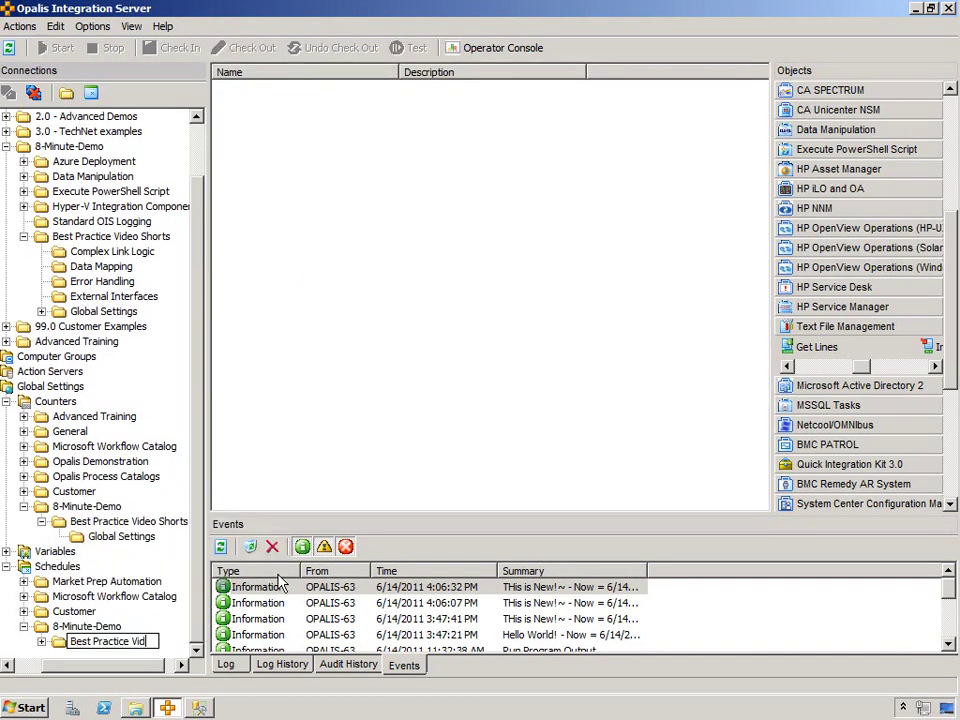
key("Return")
Create a Global Settings subfolder inside the Best Practice Video Shorts schedules folder
right_click(117, 641)
mouse_move(208, 549)
left_click(245, 550)
type("Glob")
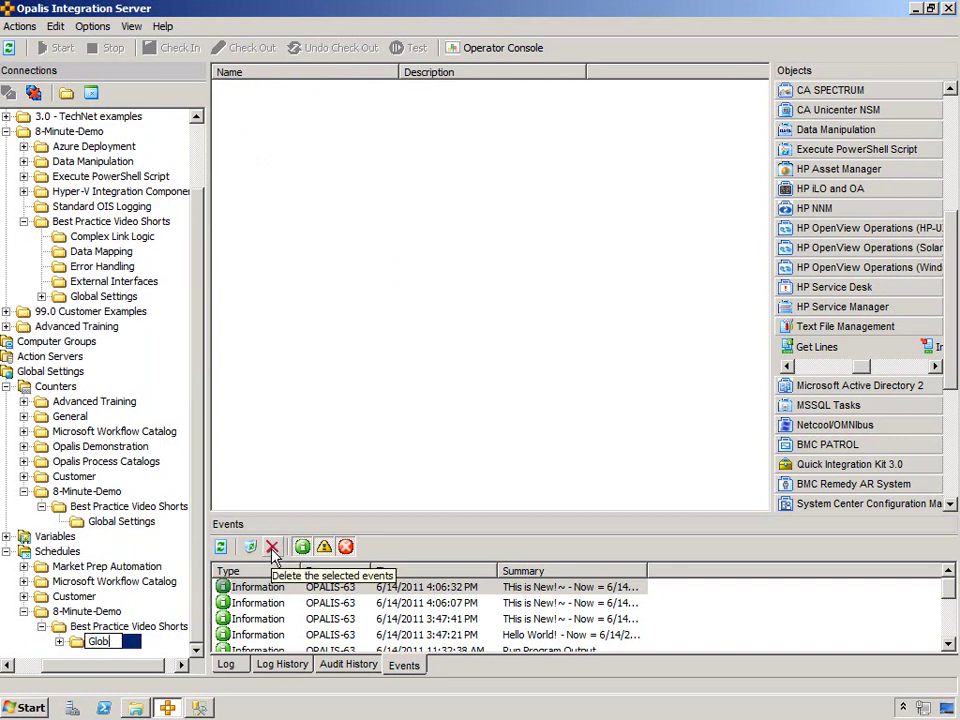
type("al Settings")
key("Return")
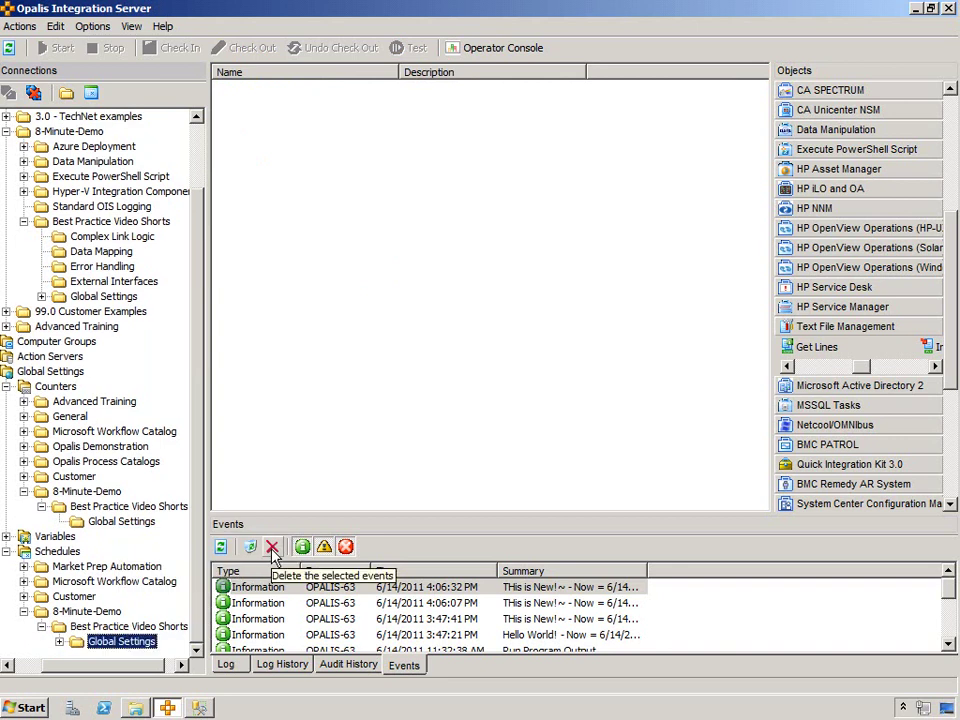
Start a new schedule named Weekdays in the Global Settings schedules folder and exclude Sunday and Saturday from its days of week
right_click(130, 646)
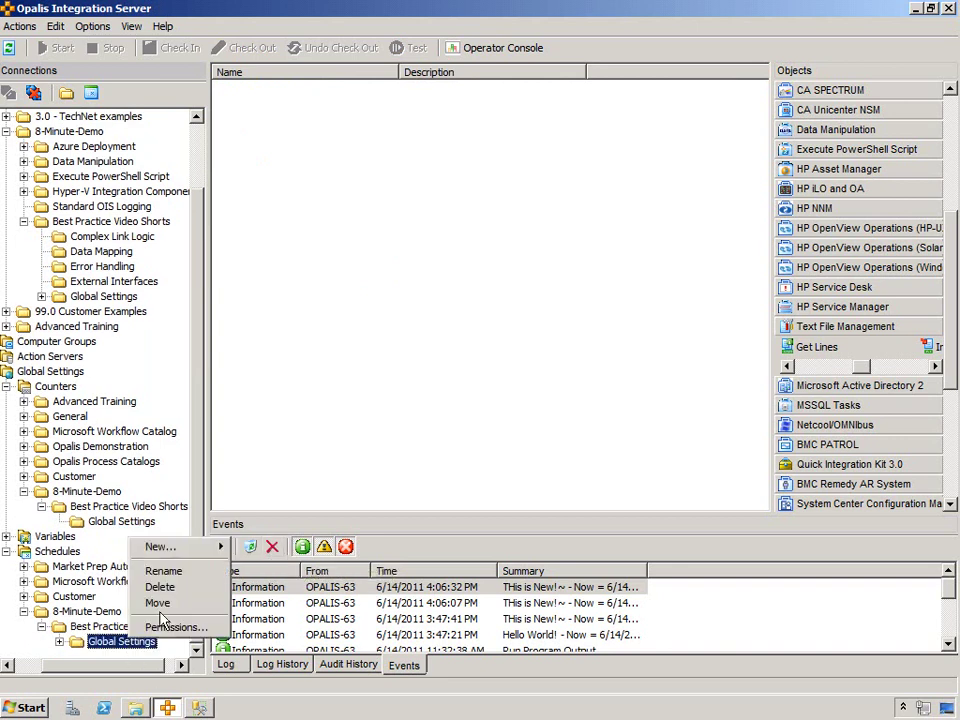
mouse_move(205, 547)
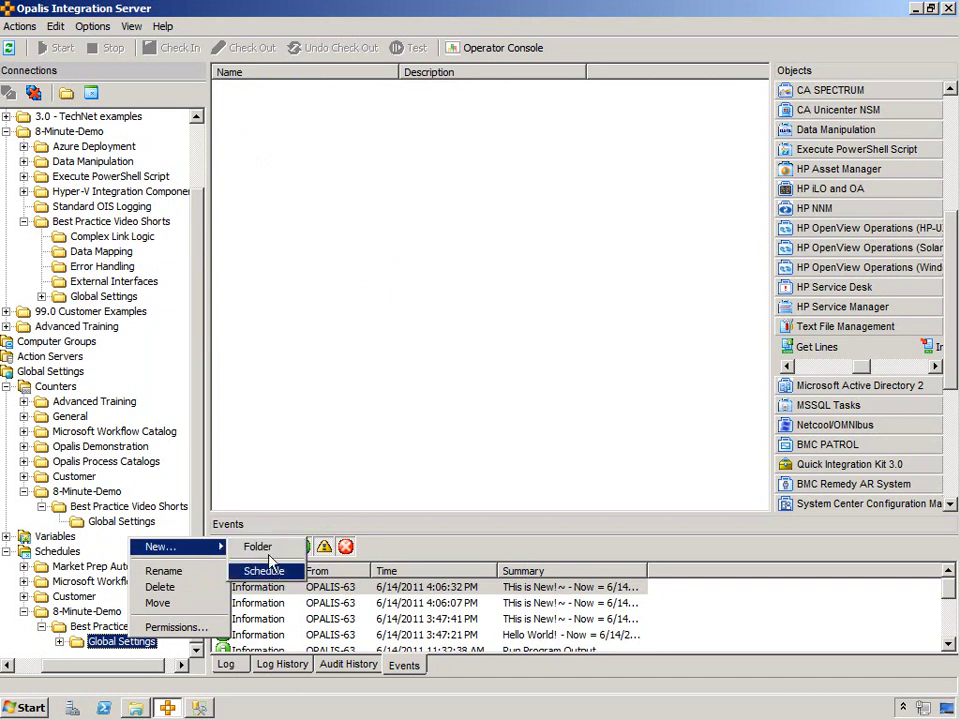
left_click(258, 571)
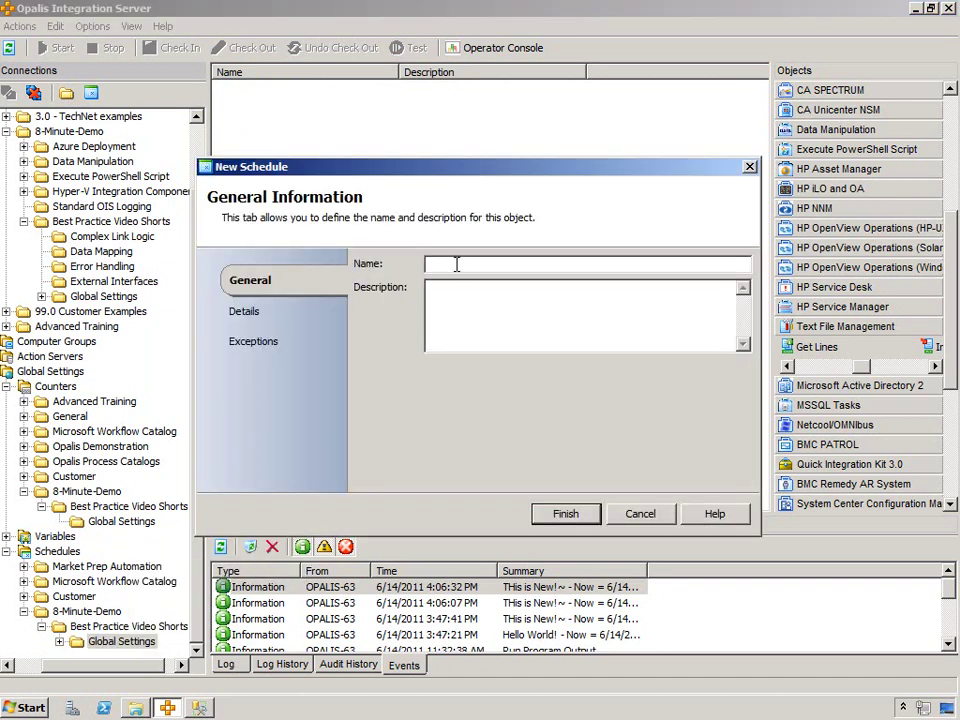
type("Weekdays")
left_click(244, 311)
left_click(383, 290)
left_click(665, 290)
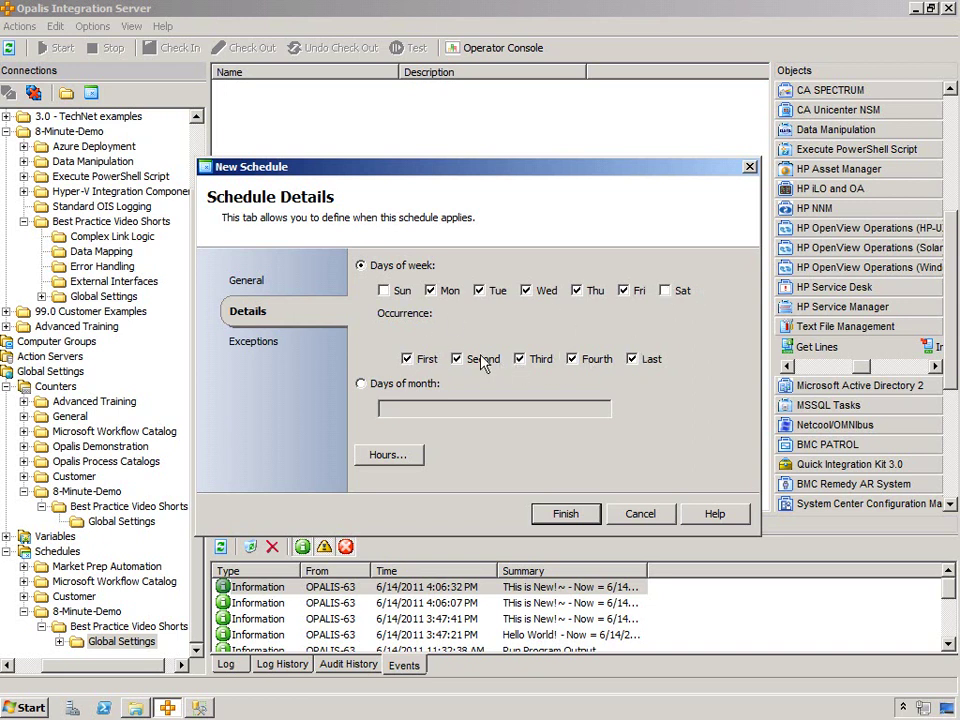
Try denying the schedule hours from 5:00 AM to 1:00 PM for Sunday through Saturday, and set them back to permitted
left_click(386, 454)
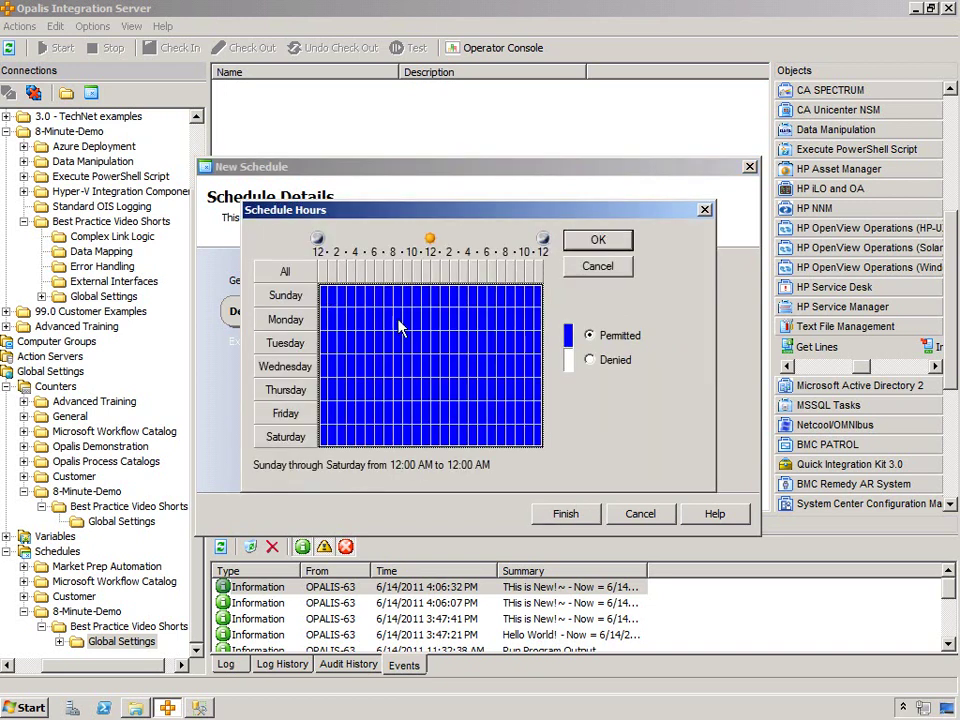
left_click_drag(487, 470, 490, 468)
left_click(606, 364)
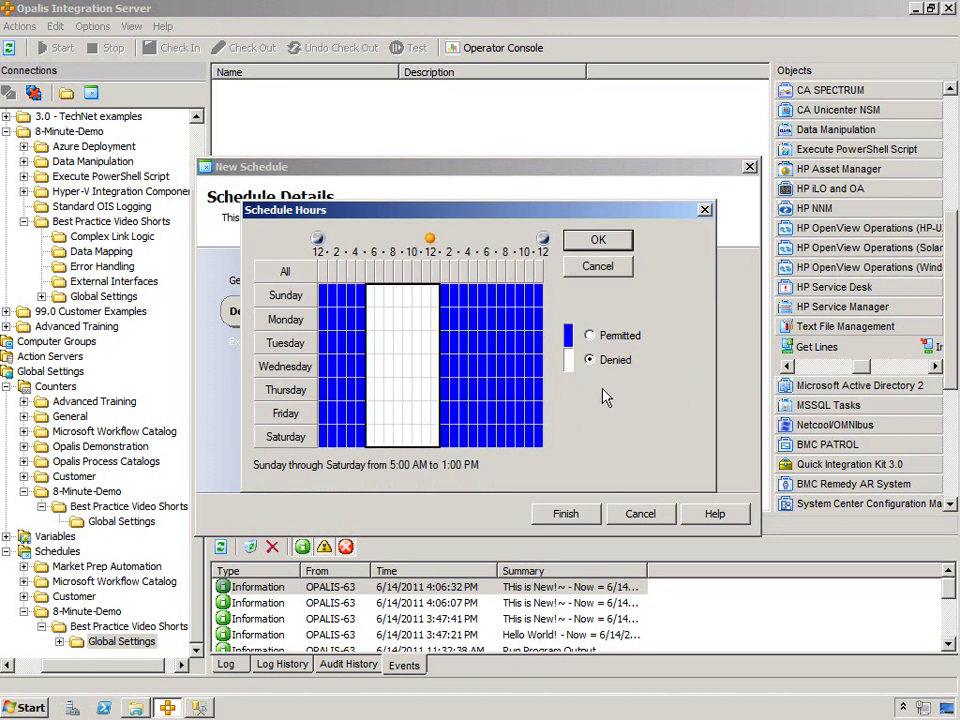
left_click(606, 337)
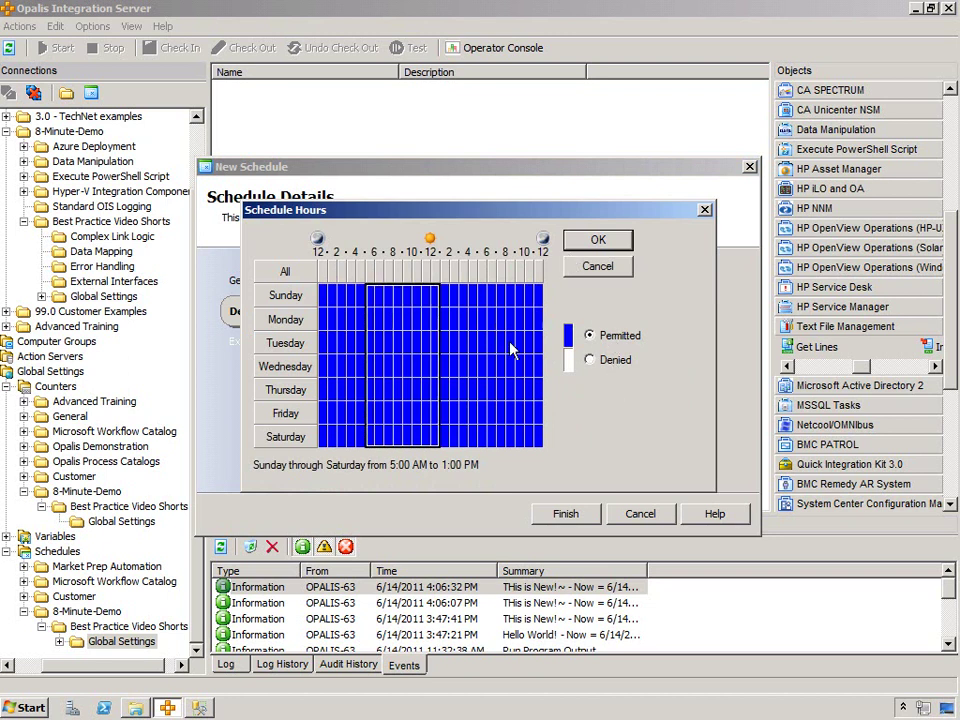
left_click(598, 242)
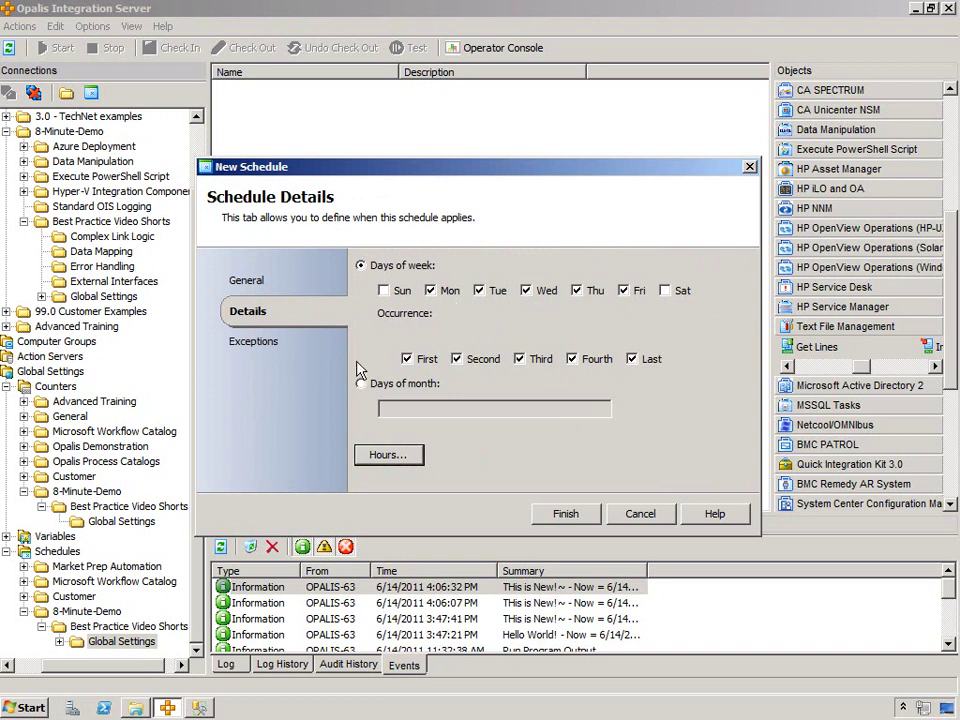
Add a schedule exception that disallows 6/22/2011
left_click(250, 346)
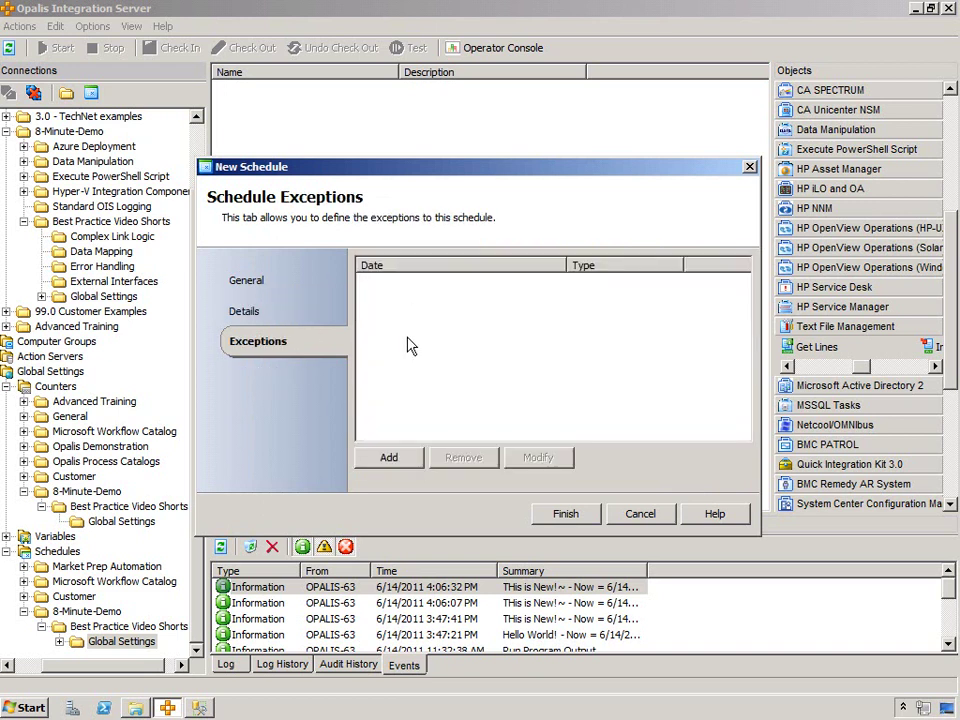
left_click(389, 465)
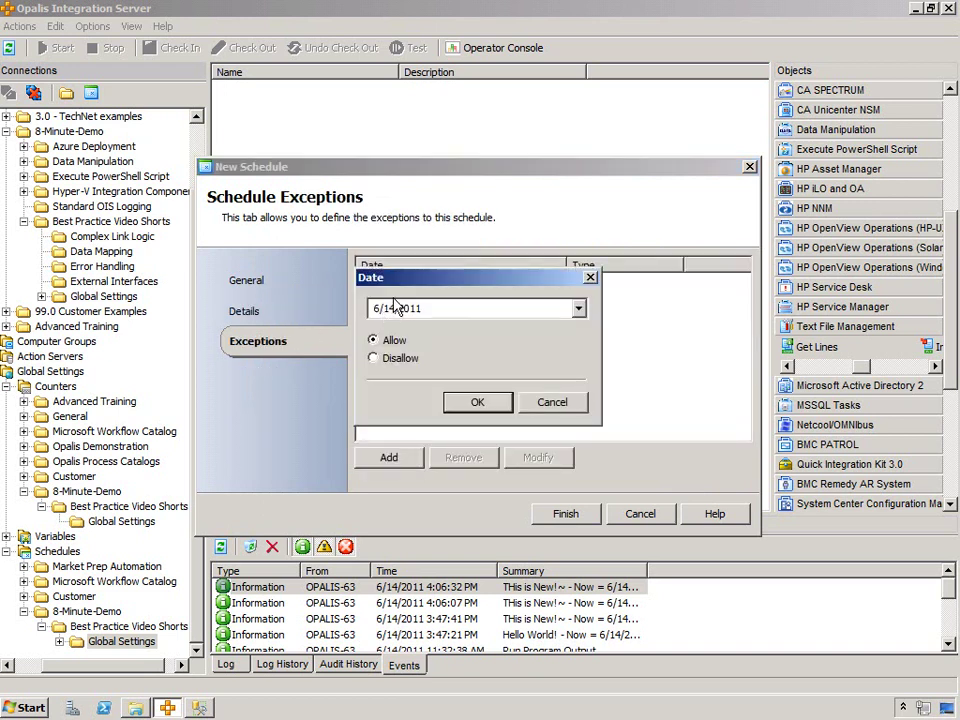
left_click(579, 311)
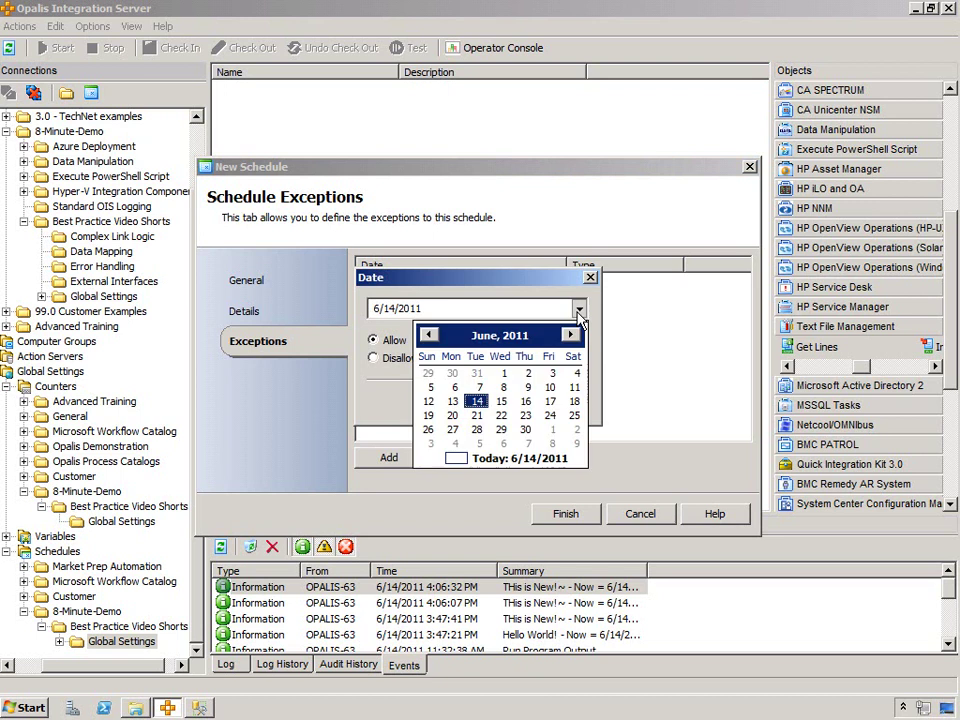
left_click(501, 415)
left_click(381, 358)
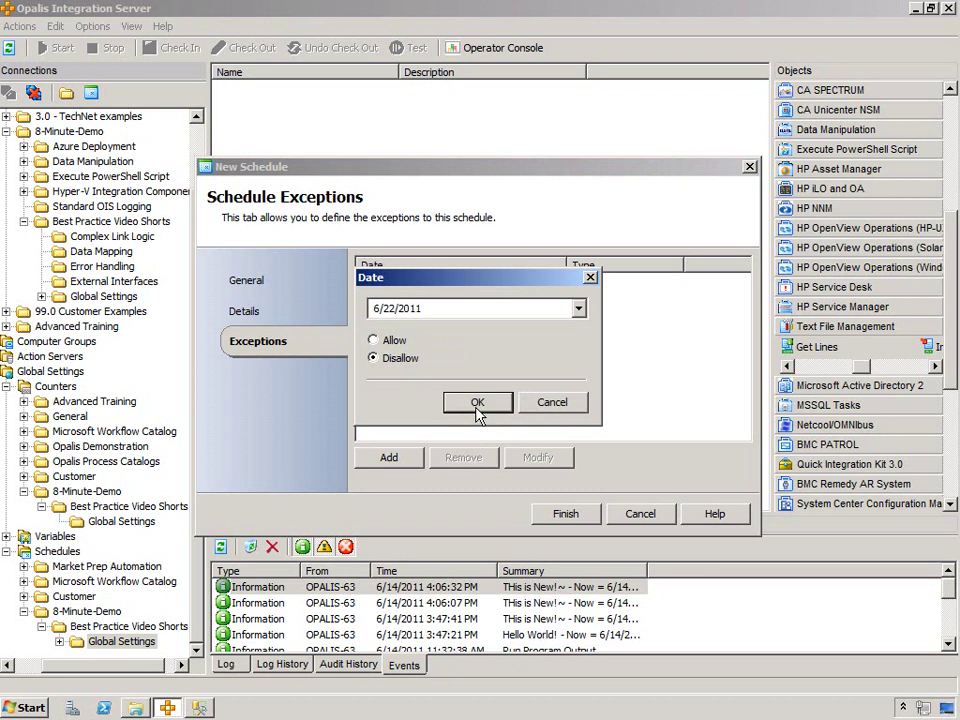
left_click(476, 404)
Add a schedule exception that allows 6/18/2011, review the schedule details, and finish creating the Weekdays schedule
left_click(390, 458)
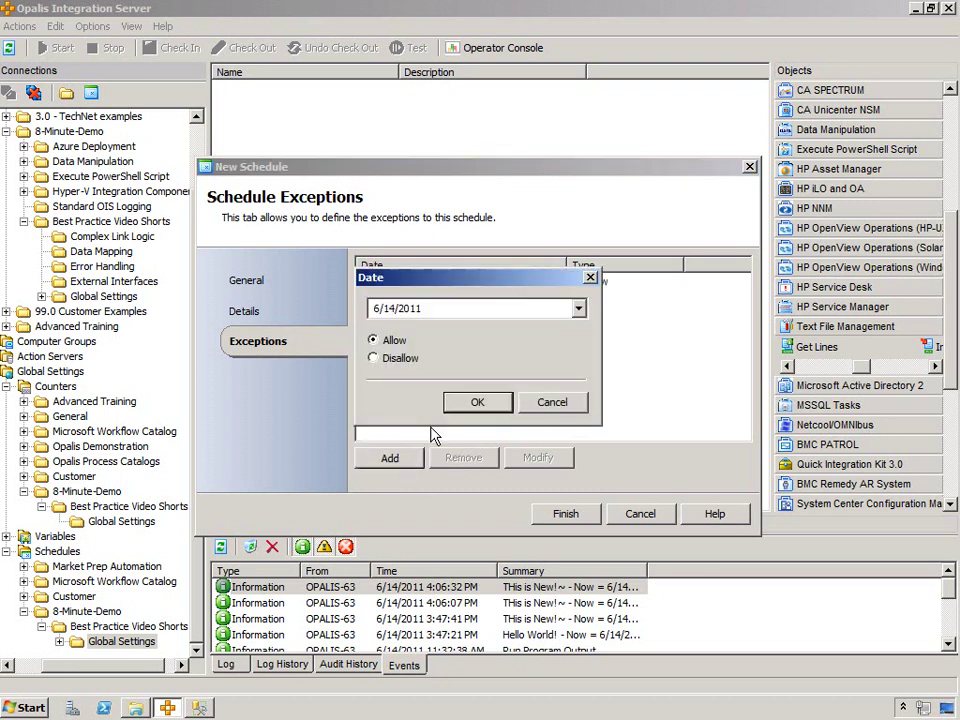
left_click(578, 308)
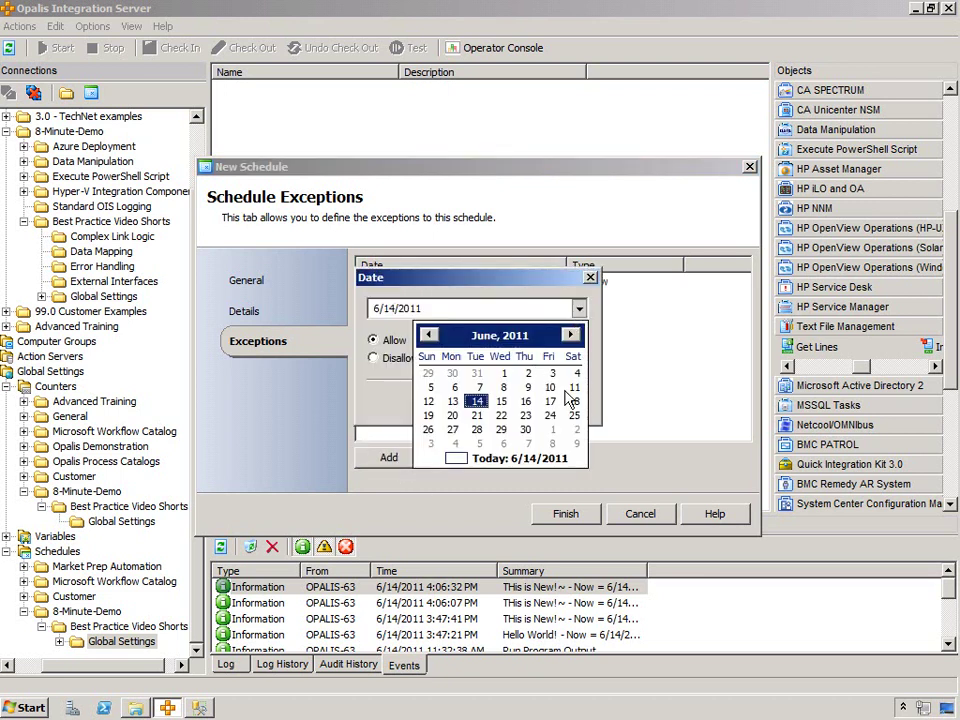
left_click(574, 401)
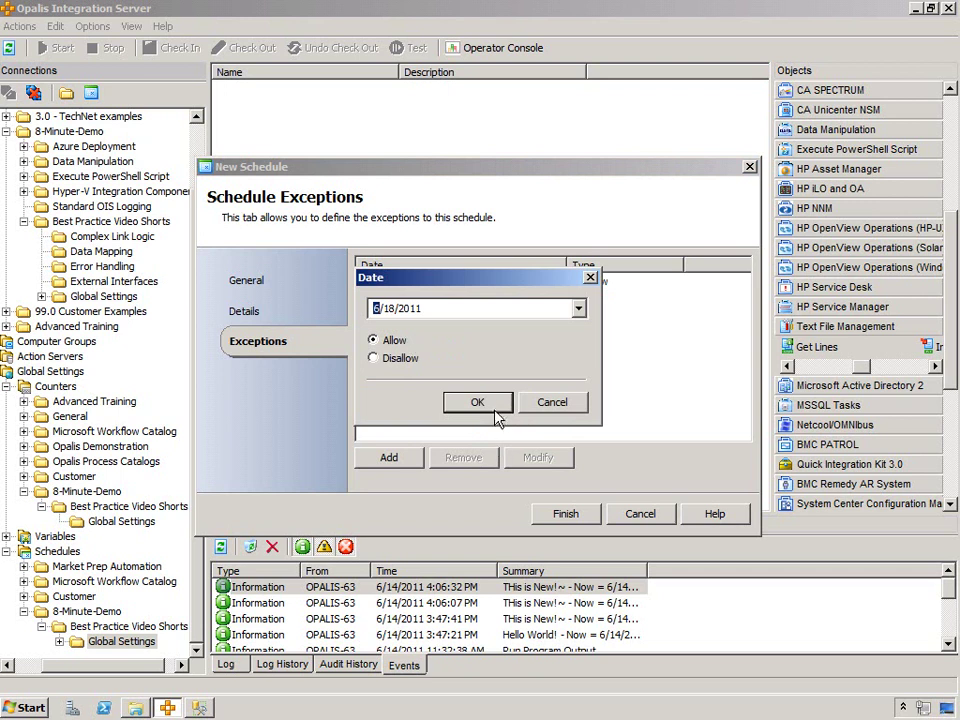
left_click(495, 410)
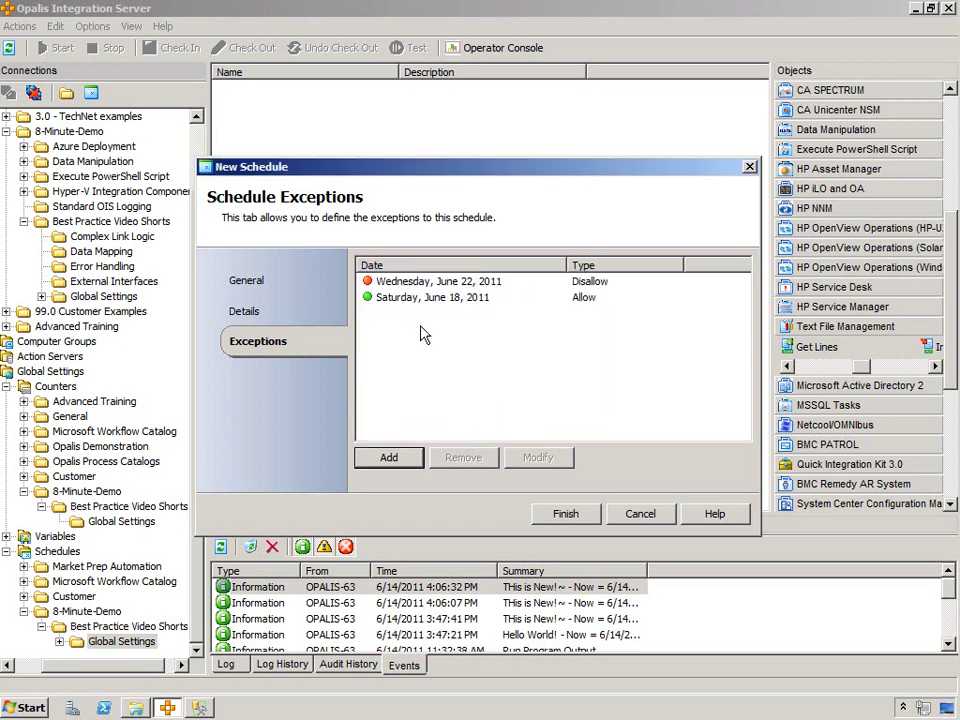
left_click(247, 311)
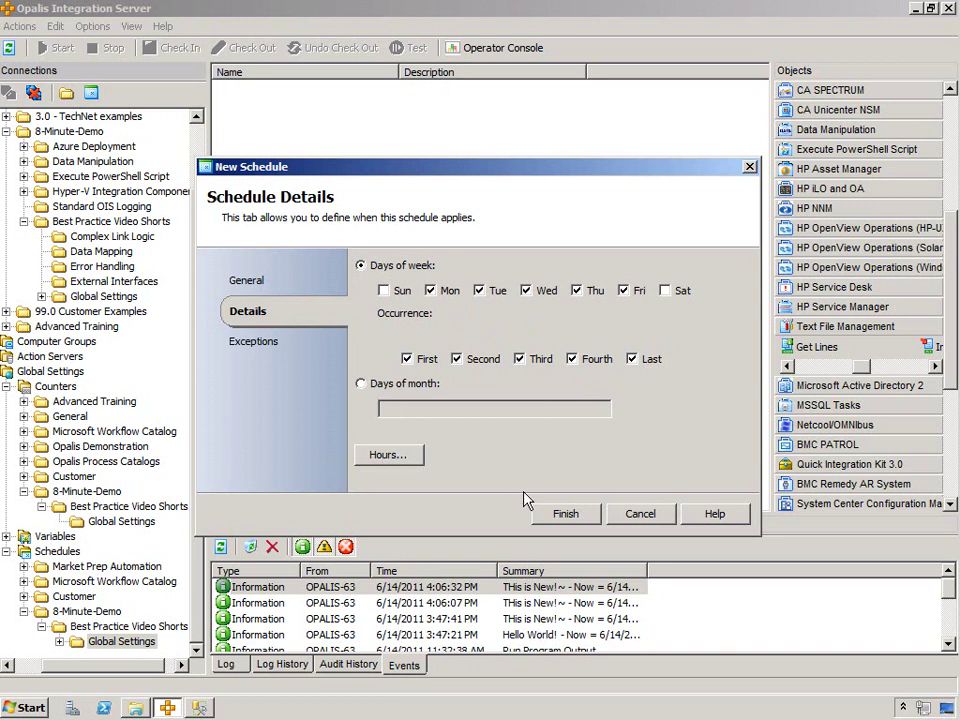
left_click(577, 523)
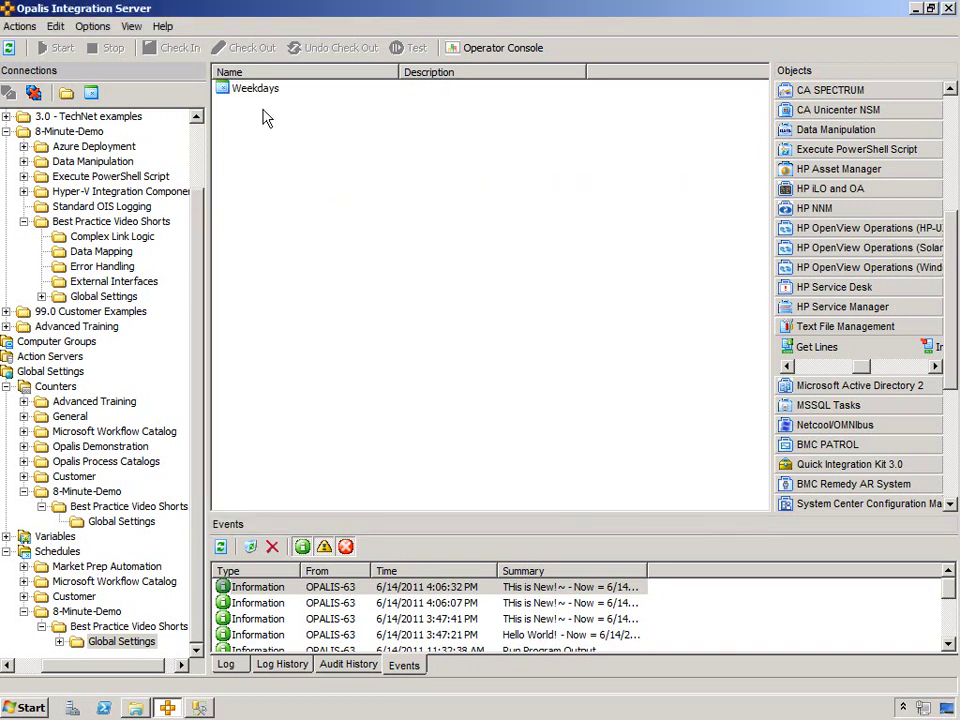
left_click(261, 90)
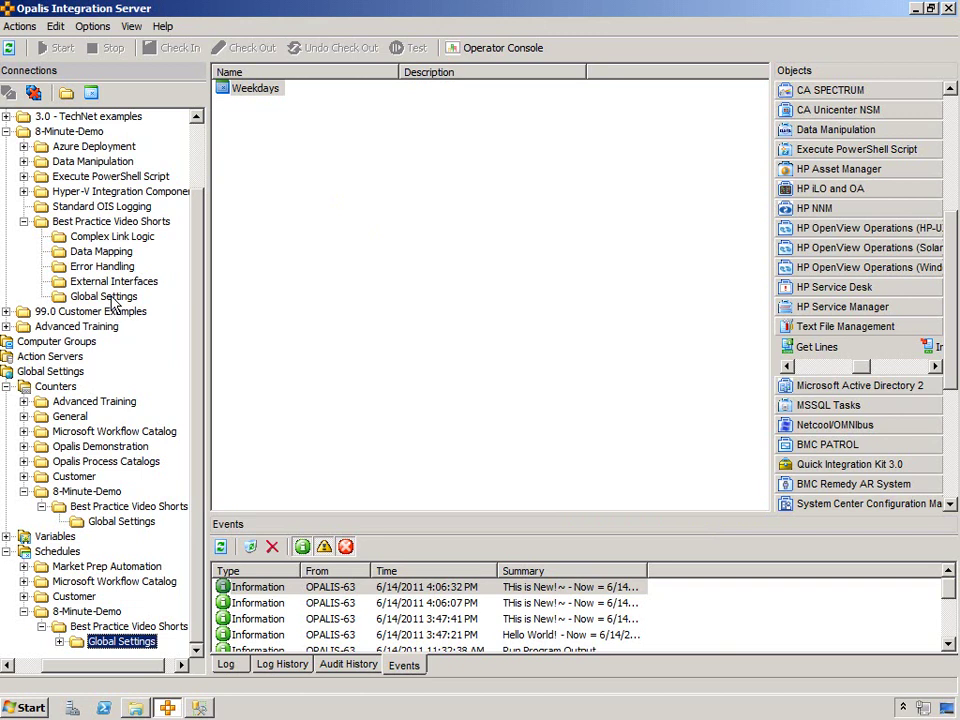
Assign the Weekdays schedule from the 8-Minute-Demo Global Settings schedules folder to the Counter Example policy
left_click(110, 297)
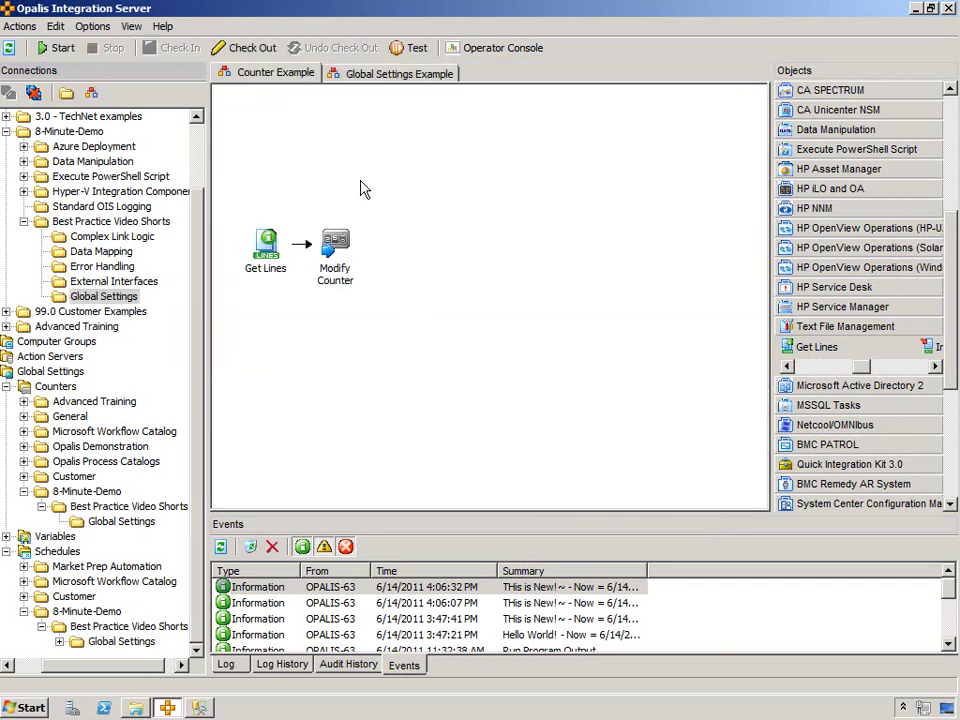
right_click(280, 82)
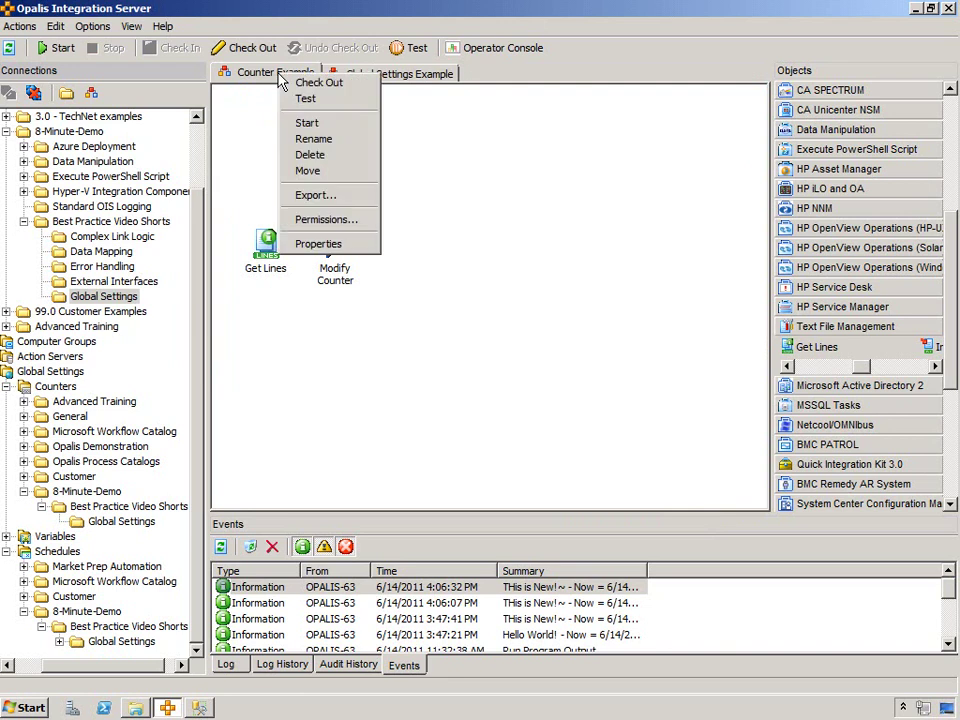
left_click(310, 246)
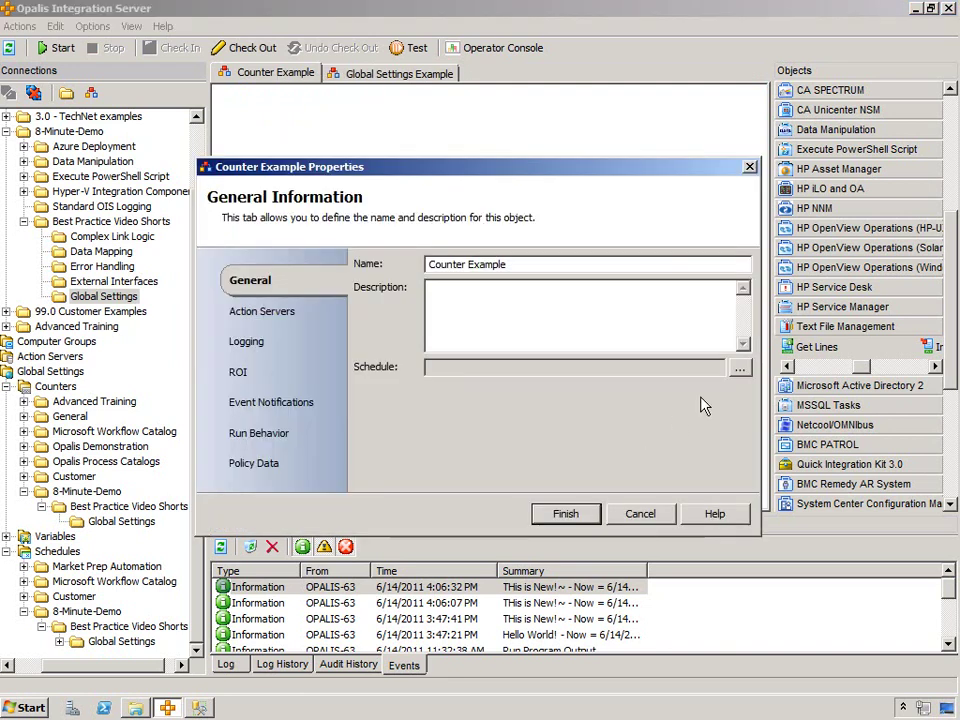
left_click(739, 368)
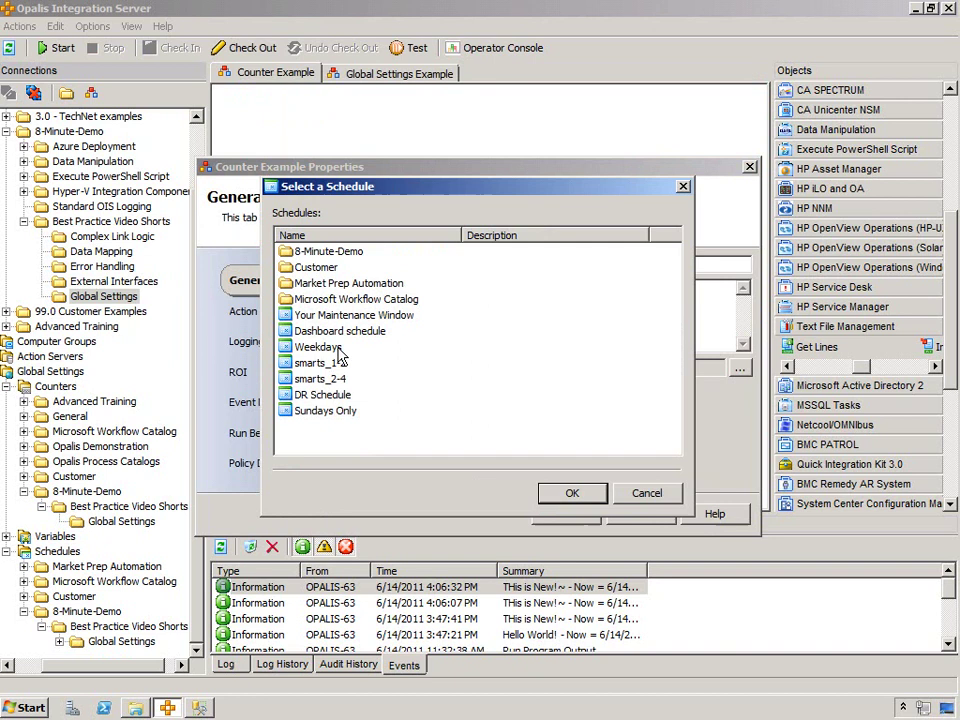
double_click(321, 253)
left_click(313, 275)
double_click(312, 272)
double_click(314, 272)
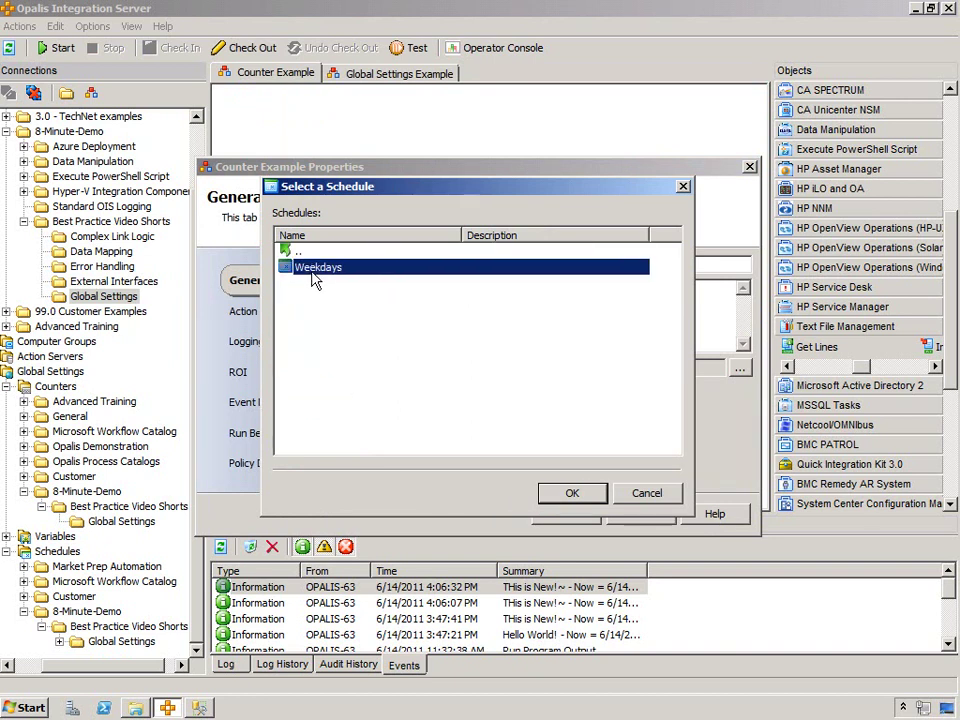
double_click(318, 272)
Add a Monitor Date/Time object ahead of Get Lines in Counter Example, set to trigger every 60 seconds
left_click_drag(422, 175, 422, 326)
left_click(566, 662)
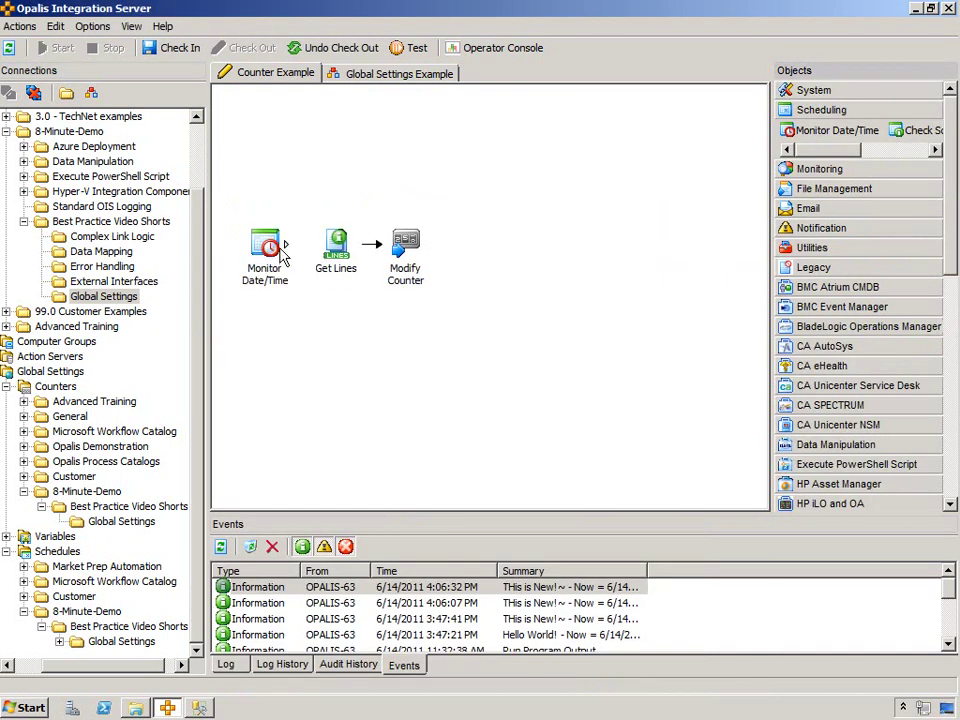
double_click(264, 250)
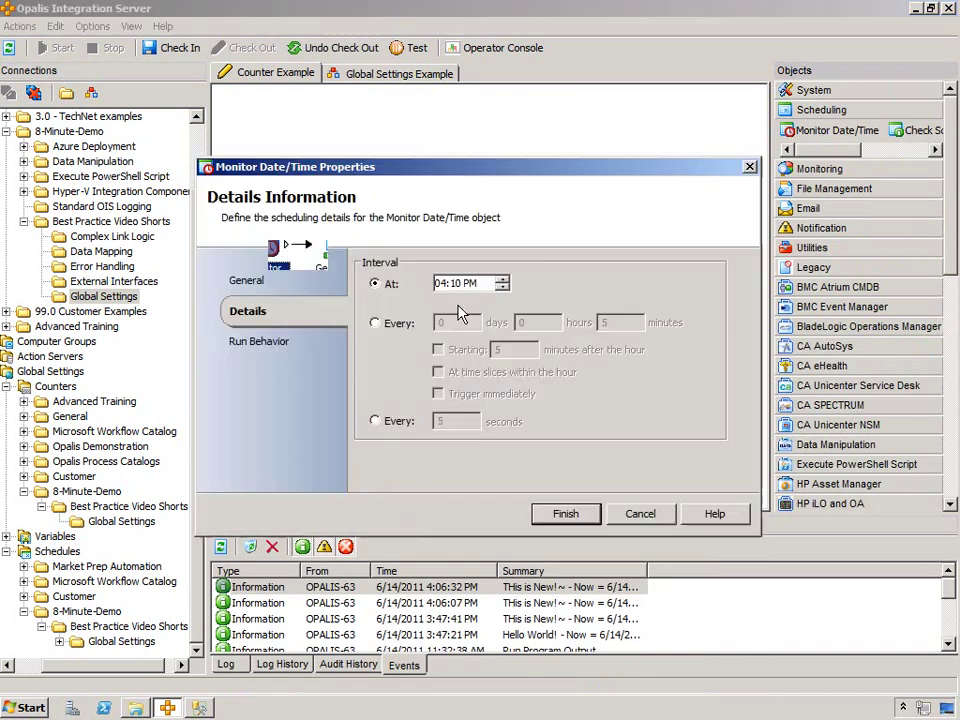
left_click(375, 421)
type("60")
key("Return")
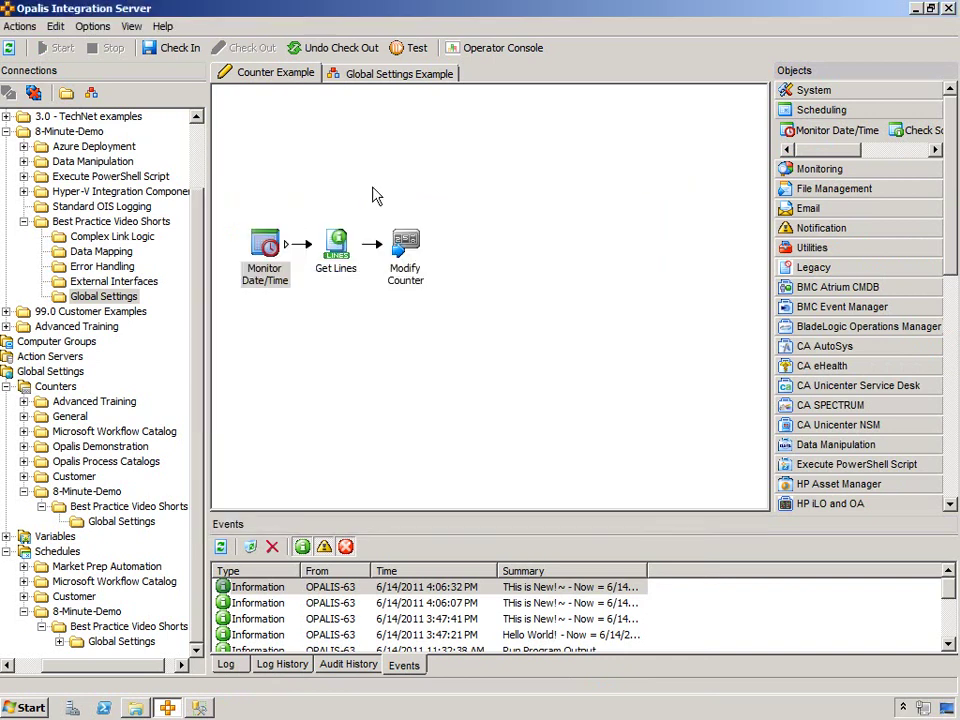
Check in the Counter Example policy, then start it and stop it
left_click(182, 50)
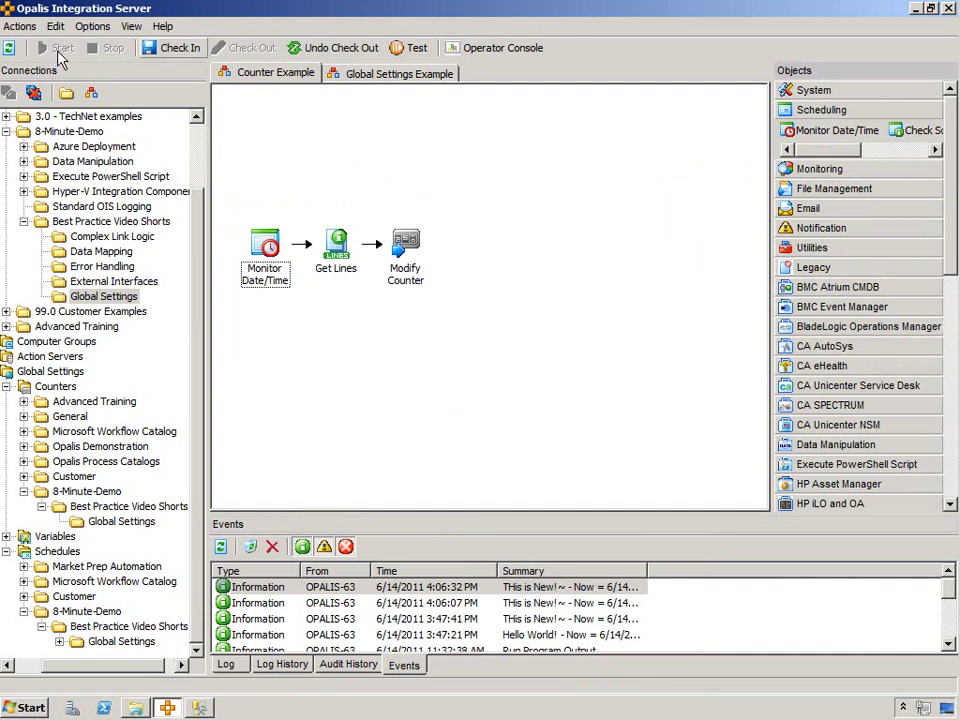
left_click(50, 47)
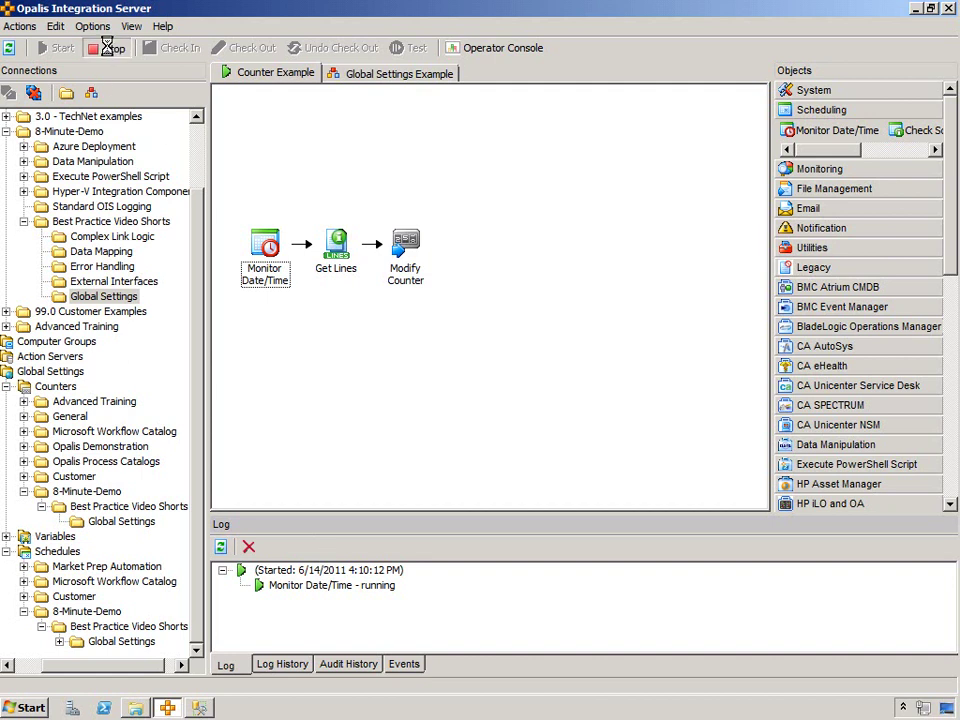
left_click(108, 47)
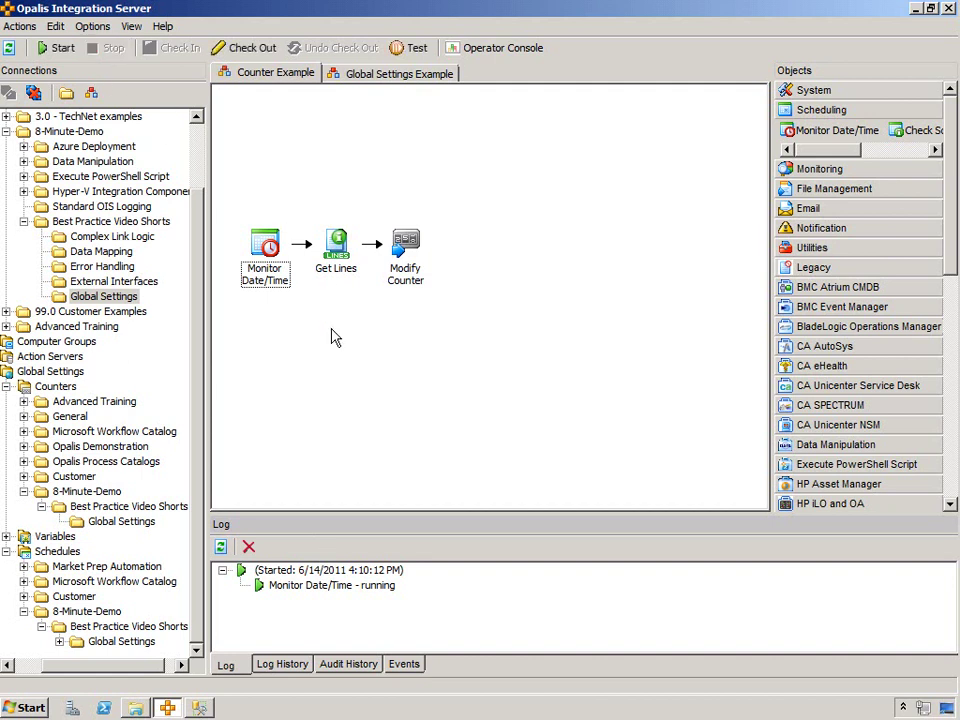
Add a disallow exception for the default date to the Weekdays schedule in the Global Settings schedules folder
left_click(80, 643)
double_click(258, 88)
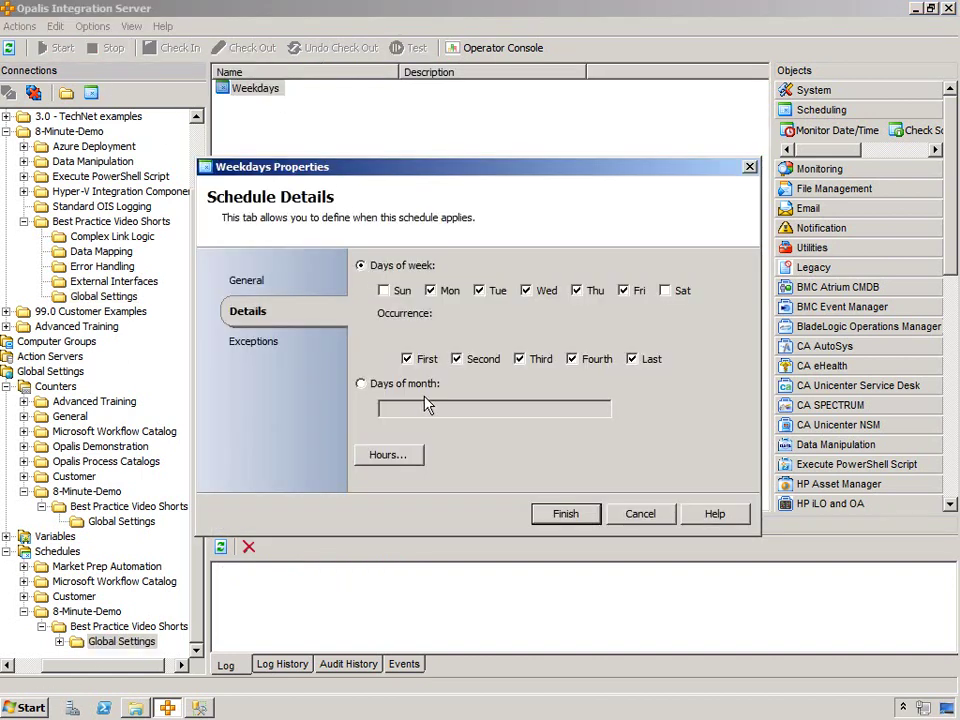
left_click(253, 341)
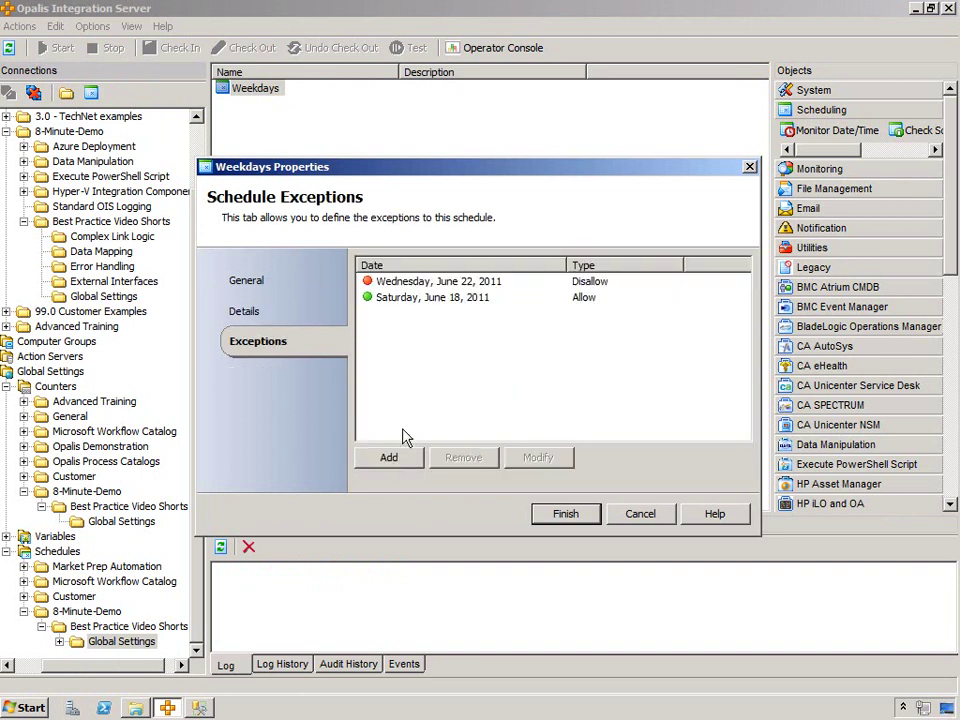
left_click(389, 457)
left_click(378, 357)
left_click(446, 401)
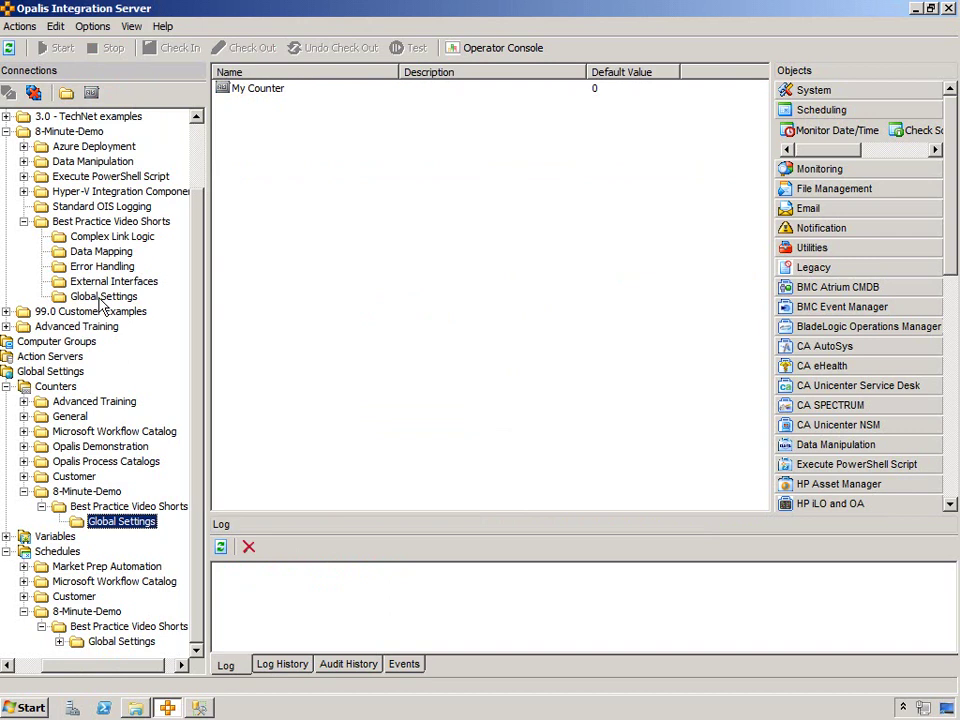
Return to the Global Settings policies folder and start the Counter Example policy again
left_click(101, 297)
left_click(48, 50)
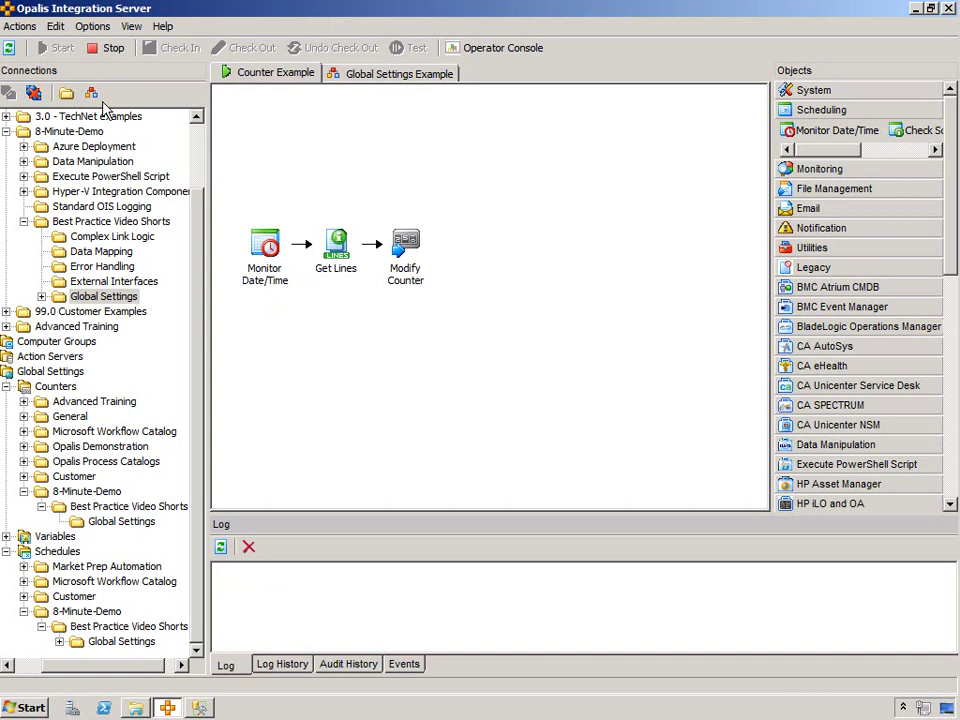
Insert a Check Schedule object between Get Counter Value and Send Platform Event in the Global Settings Example policy
left_click(378, 76)
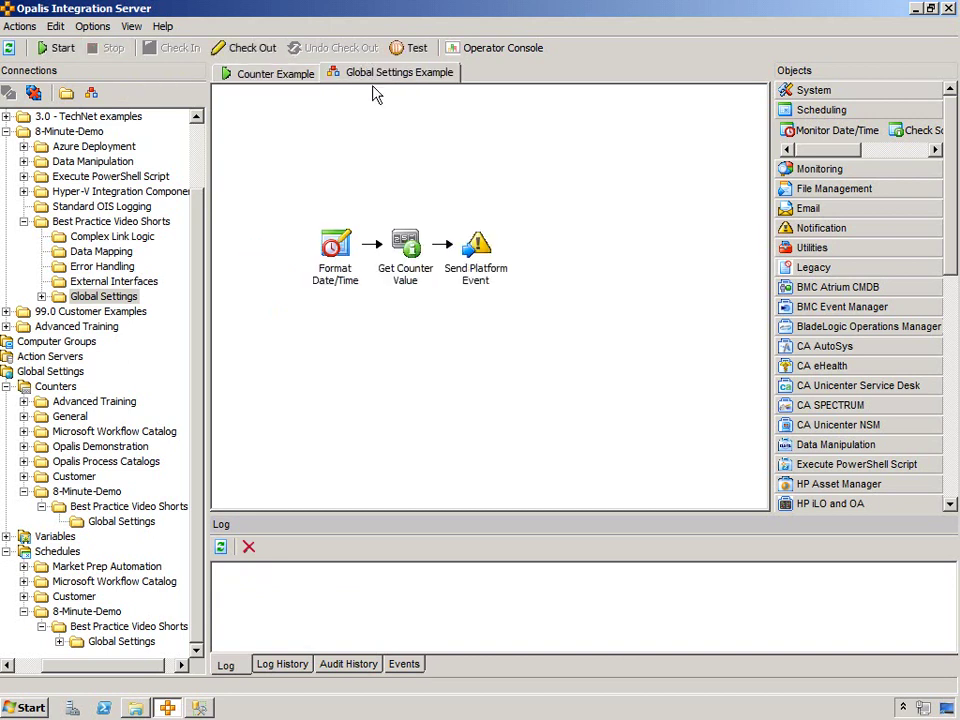
left_click_drag(918, 131, 410, 315)
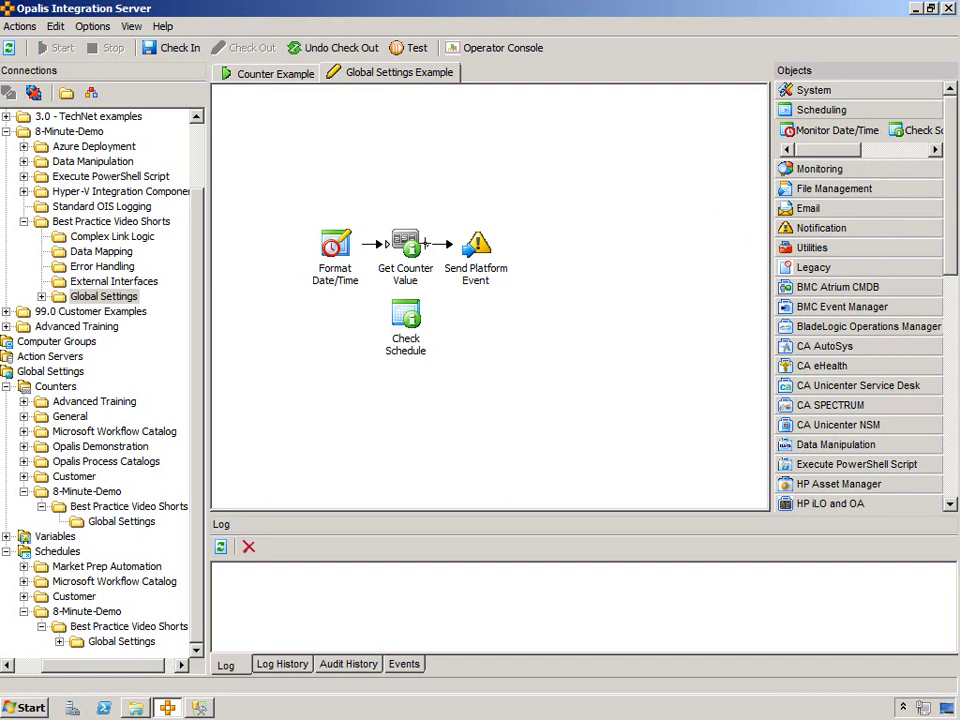
left_click_drag(335, 245, 265, 245)
left_click_drag(388, 248, 318, 248)
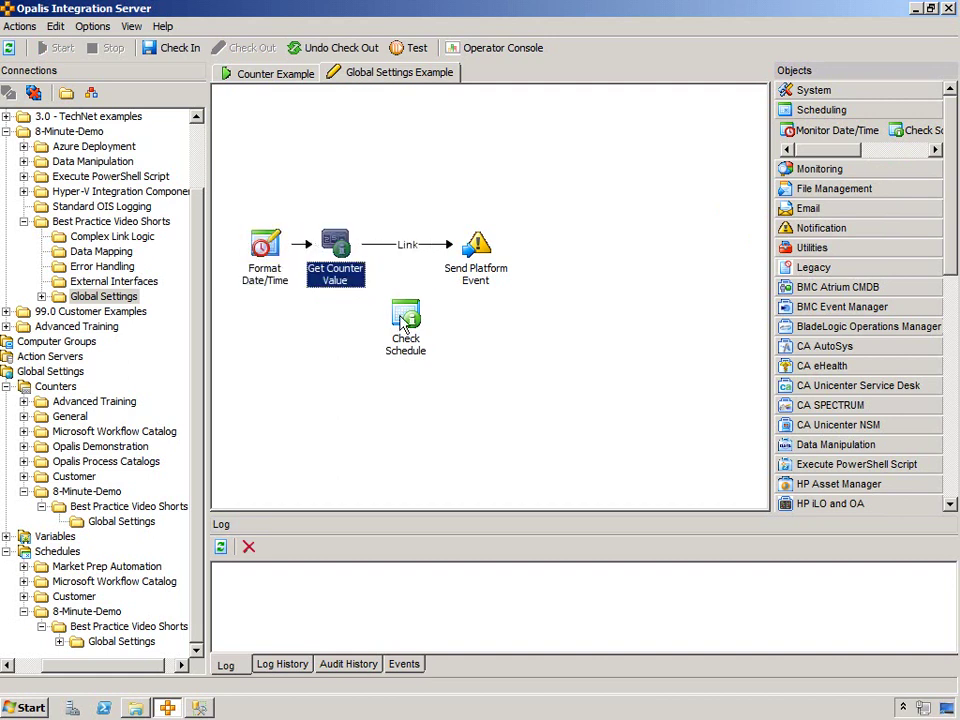
right_click(390, 251)
right_click(390, 251)
left_click(402, 255)
left_click(410, 322)
left_click_drag(425, 323, 472, 248)
Set the Check Schedule object's schedule template to Weekdays from the 8-Minute-Demo Global Settings schedules folder
double_click(418, 252)
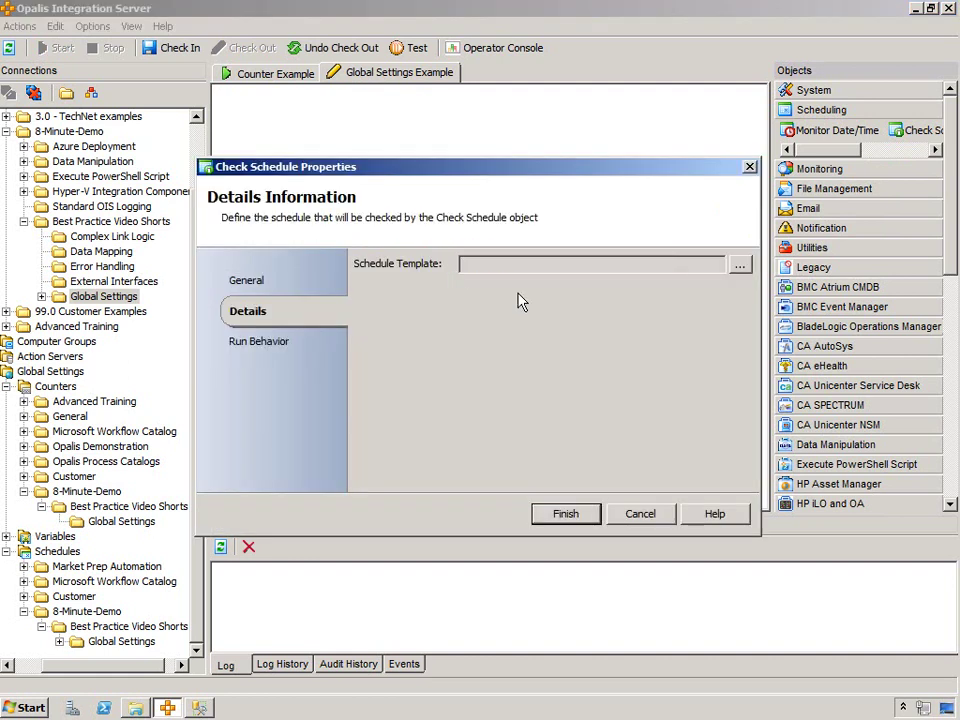
left_click(739, 265)
double_click(345, 254)
double_click(303, 270)
double_click(310, 270)
double_click(317, 278)
left_click(555, 512)
Filter the link from Check Schedule to Send Platform Event on Conforms to schedule equals true, and name it Meets Schedule
left_click_drag(476, 274, 546, 274)
double_click(465, 252)
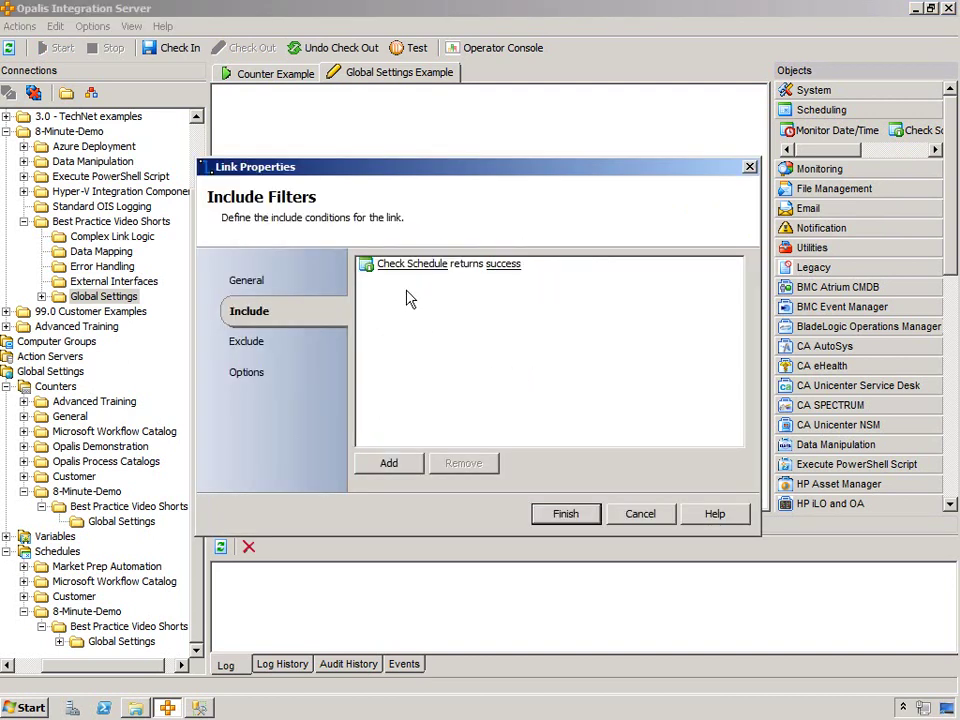
left_click(378, 265)
double_click(326, 261)
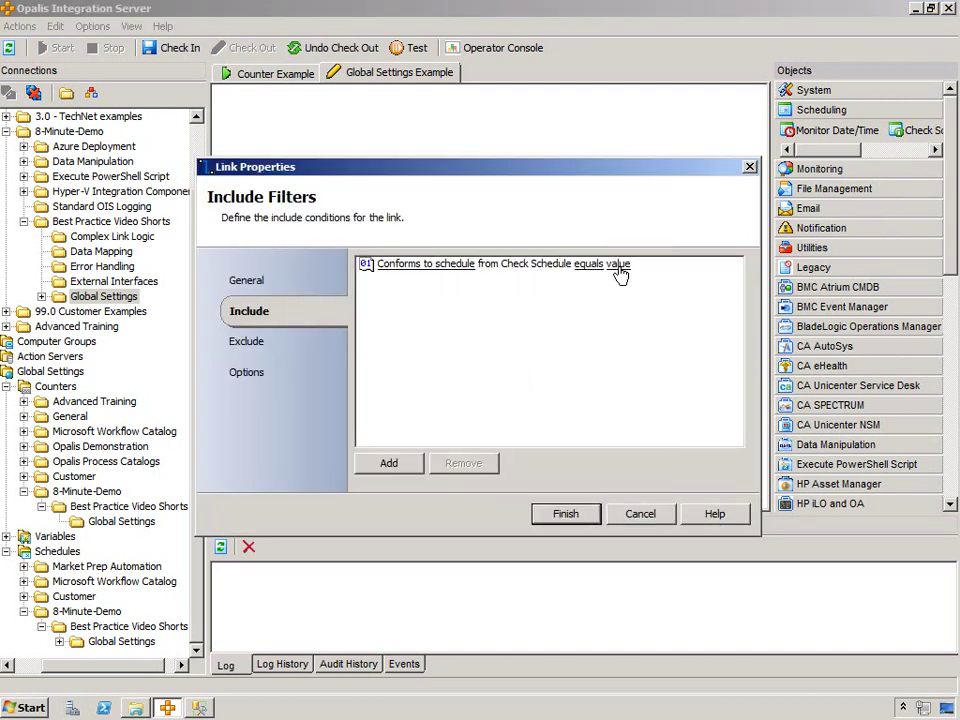
left_click(617, 265)
left_click(520, 342)
left_click(489, 357)
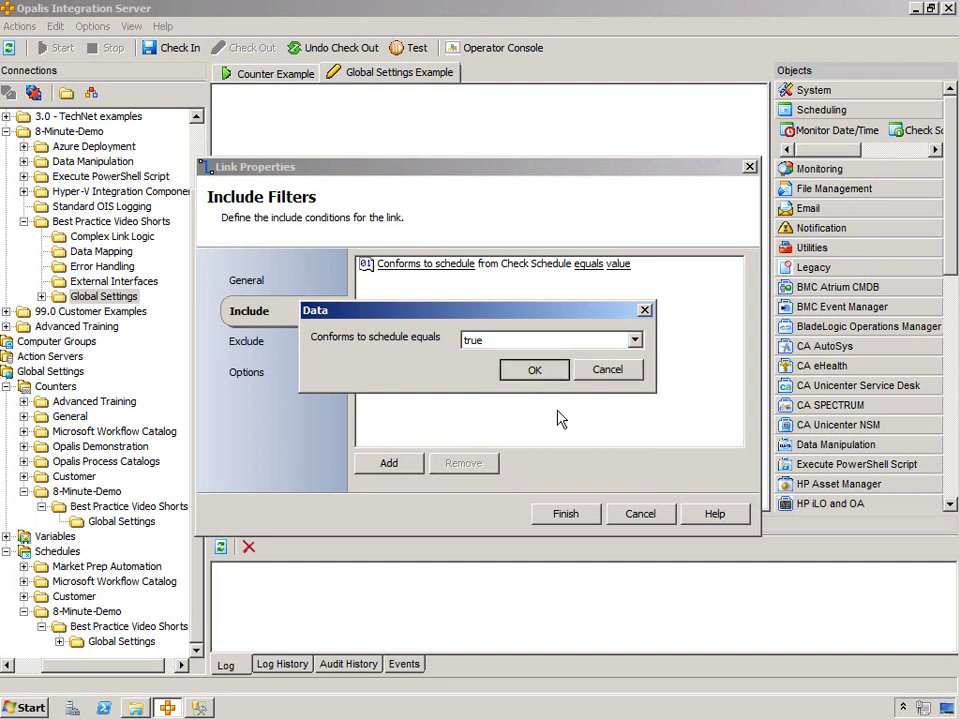
left_click(533, 369)
left_click(560, 513)
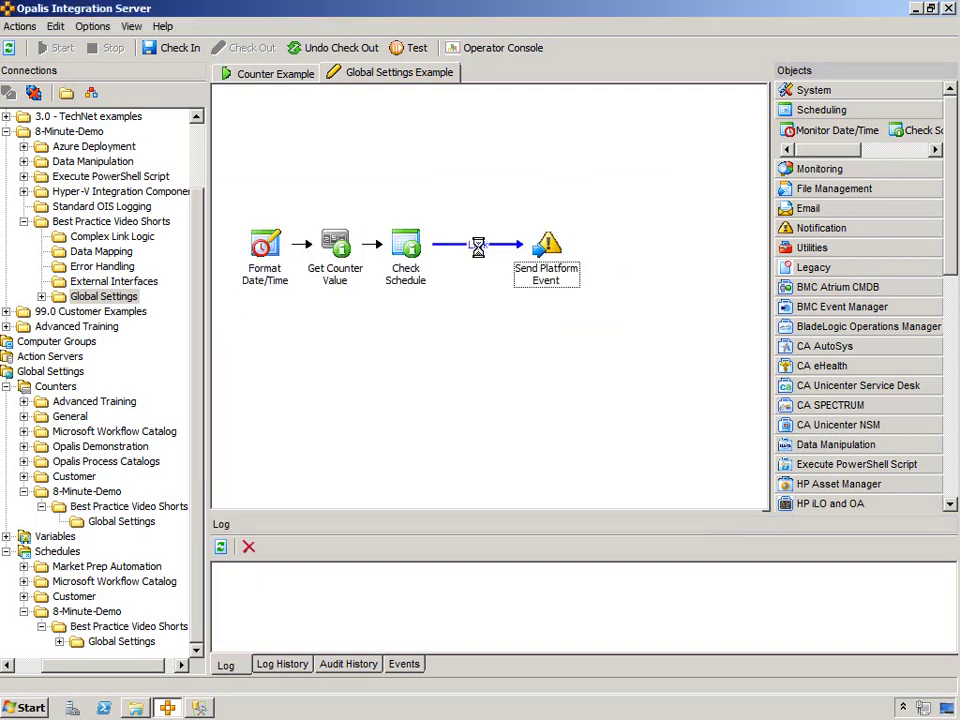
double_click(485, 246)
left_click(262, 285)
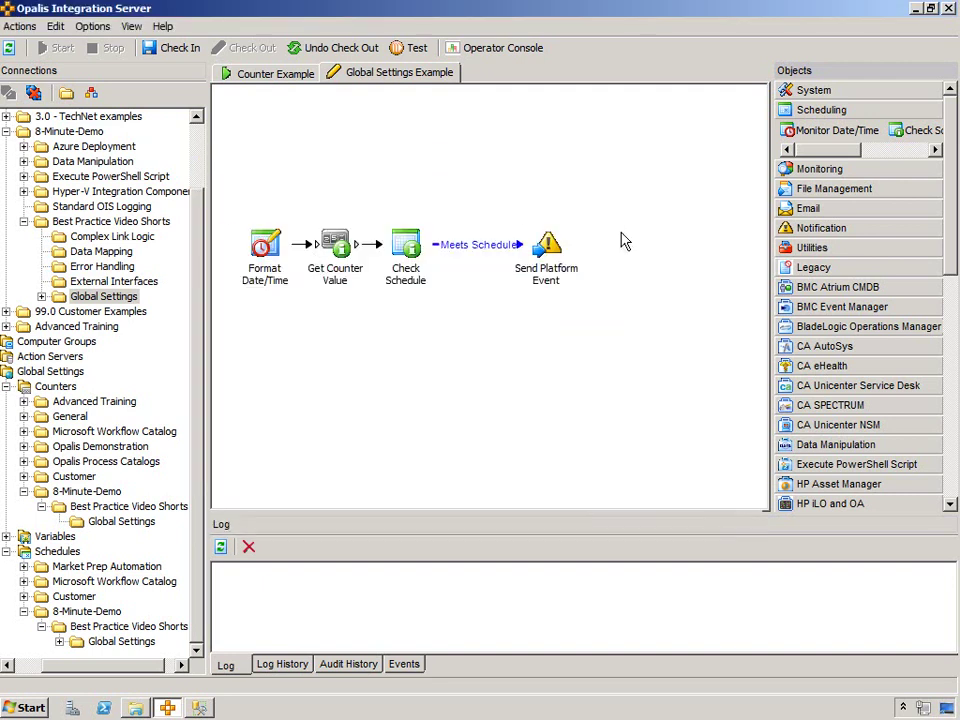
Duplicate Send Platform Event with its Meets Schedule link as a second branch below the first
left_click(540, 248)
right_click(546, 250)
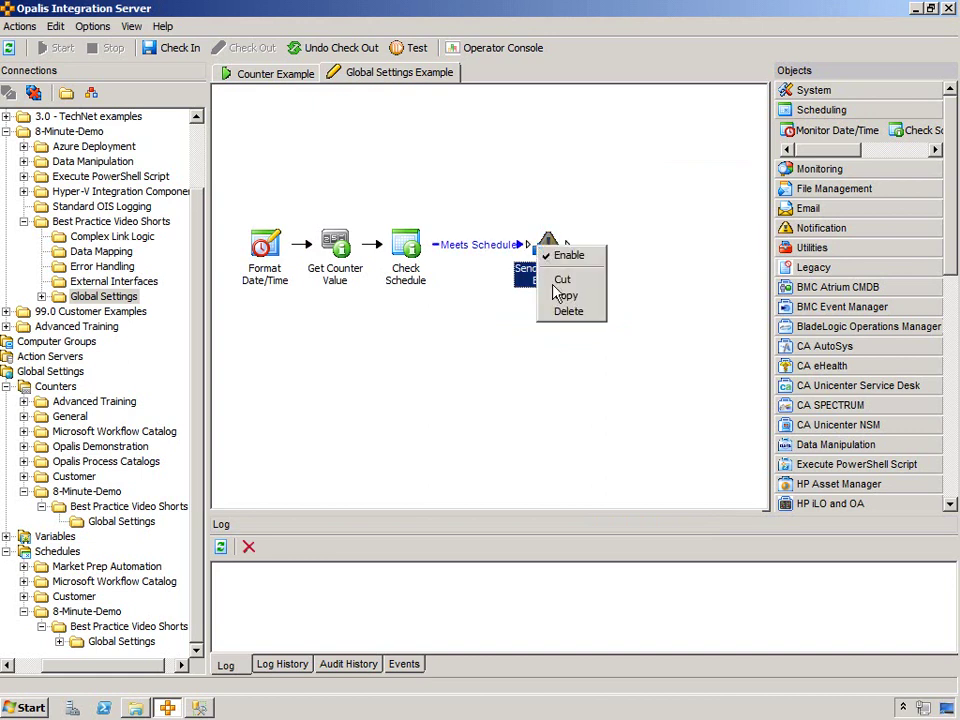
left_click(533, 341)
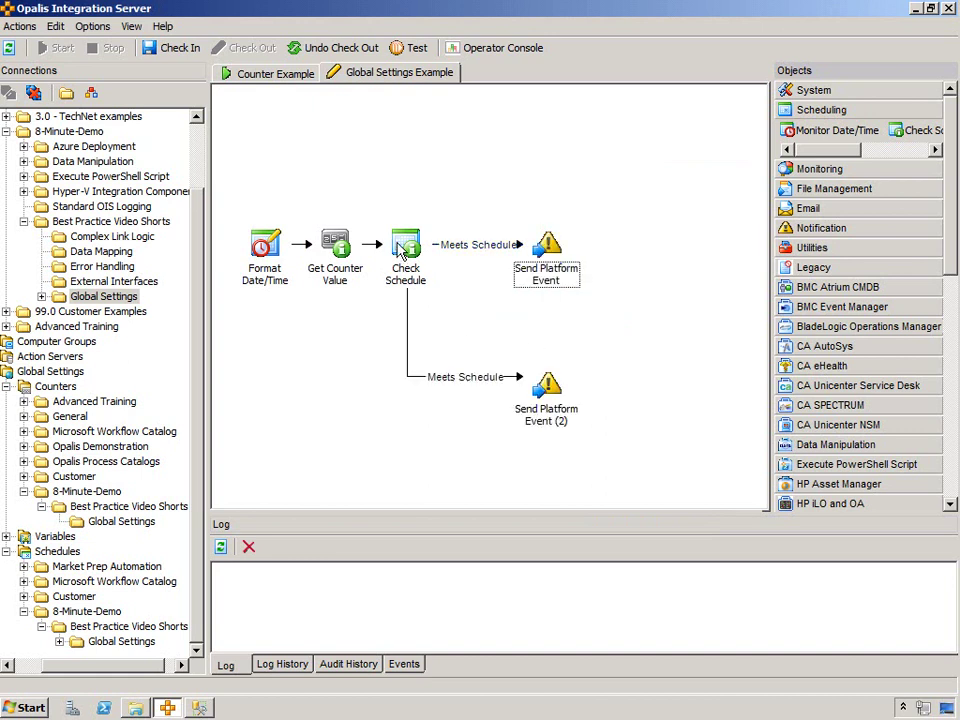
Filter the lower branch link on Conforms to schedule equals false, and rename the link Does Not Meet Schedule
double_click(455, 385)
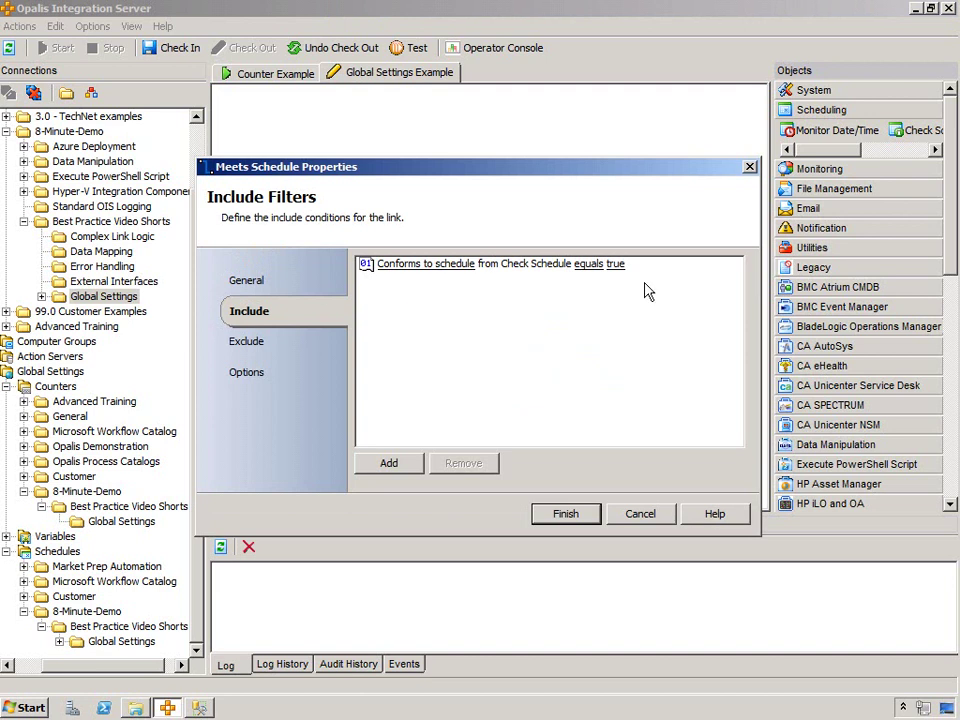
left_click(613, 265)
left_click(480, 340)
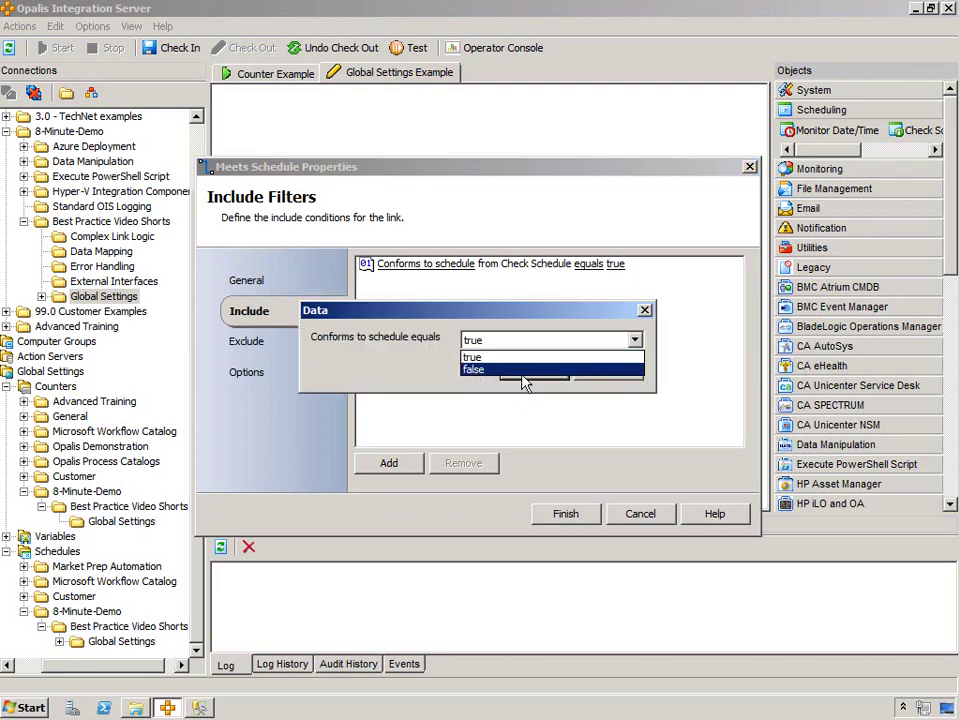
left_click(491, 369)
left_click(533, 369)
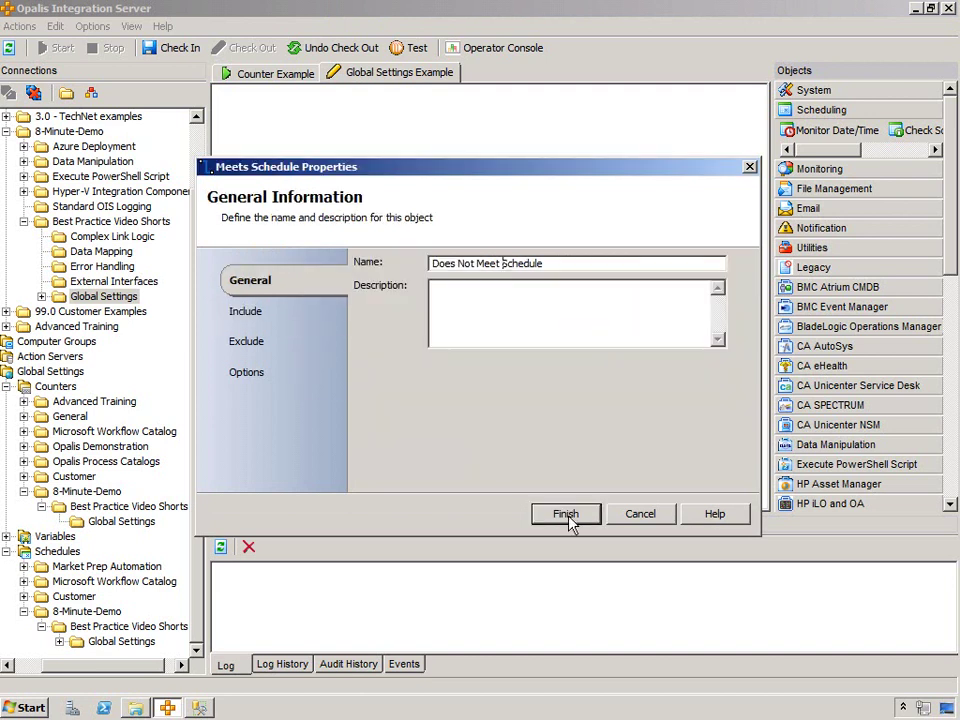
left_click(566, 514)
Append "- NOT ON SCHEDULE" to the event summary of Send Platform Event (2)
left_click(547, 385)
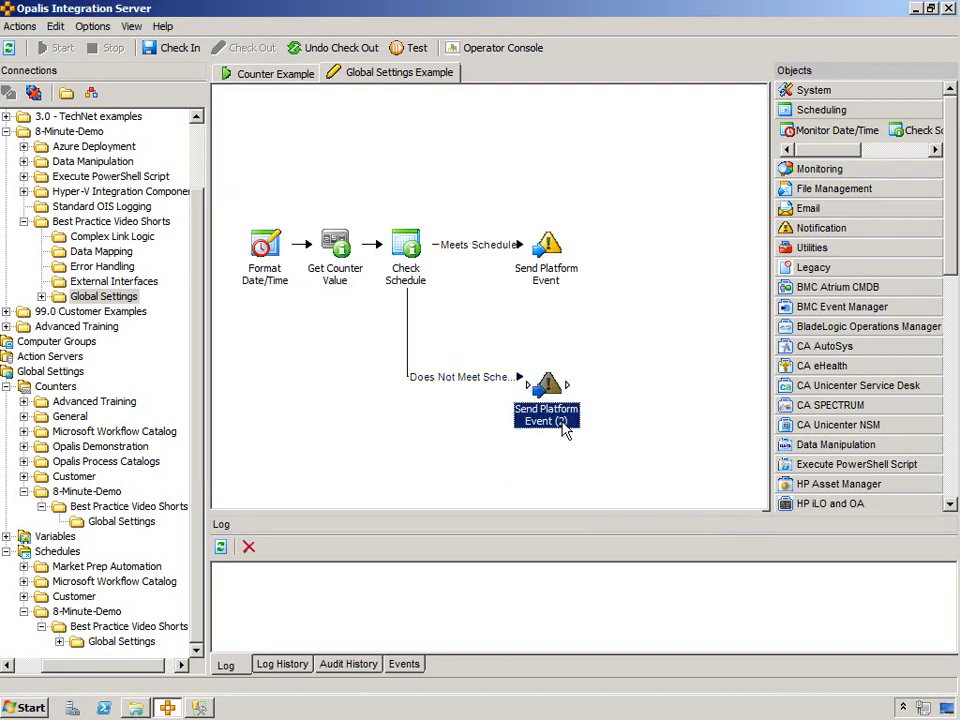
double_click(557, 393)
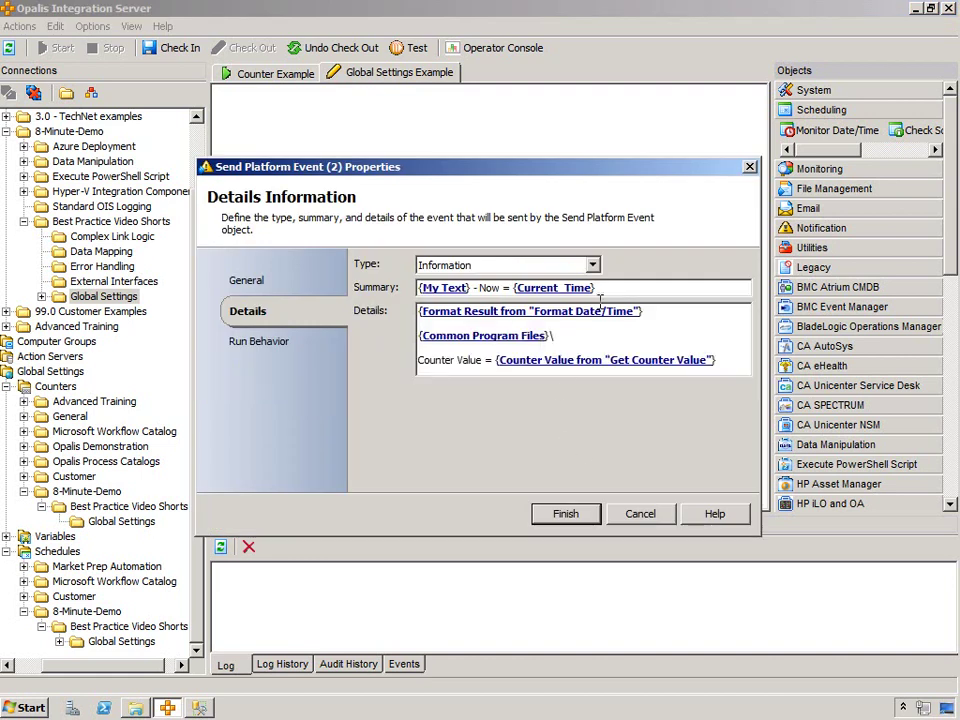
type("- NOT ON SCHEDULE")
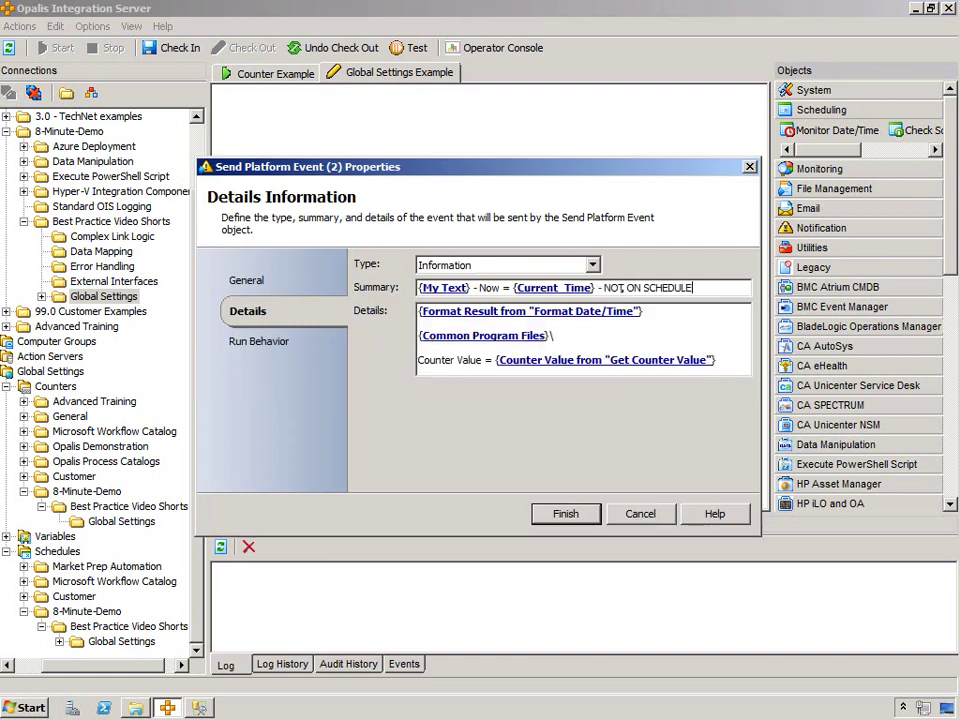
left_click(563, 513)
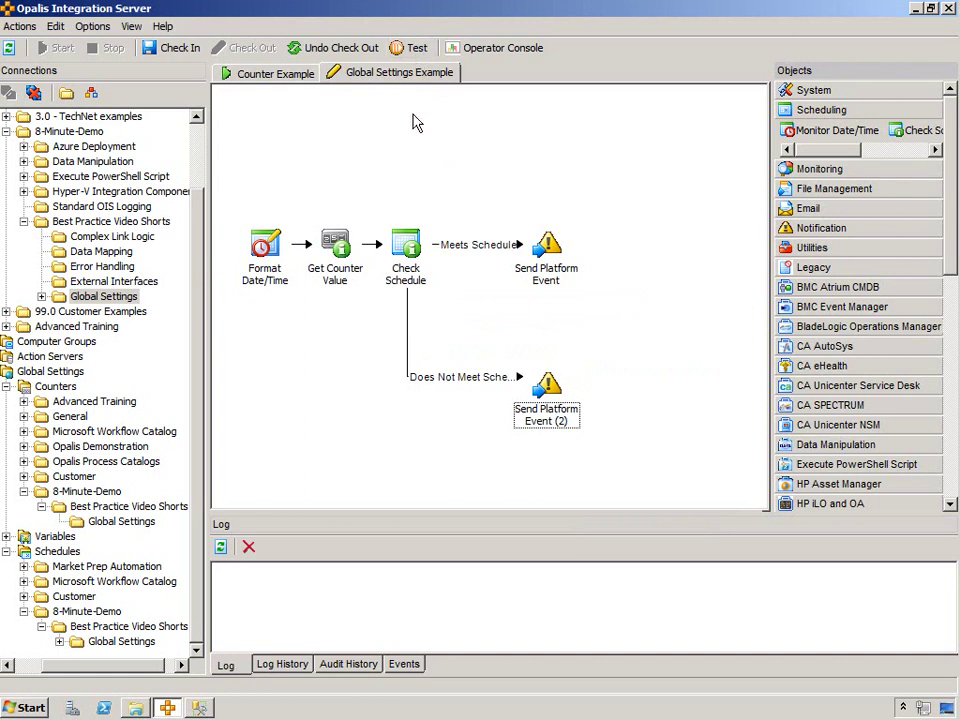
Test the Global Settings Example policy by stepping through its objects to see which schedule branch runs, and close the testing console
left_click(414, 47)
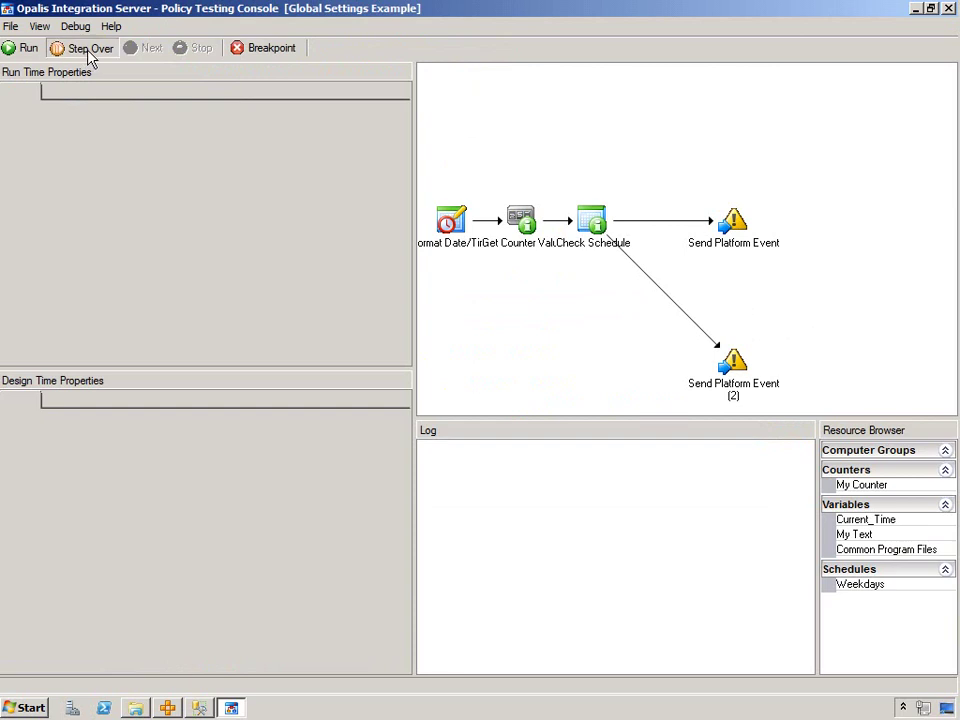
left_click(86, 49)
left_click(135, 52)
left_click(139, 52)
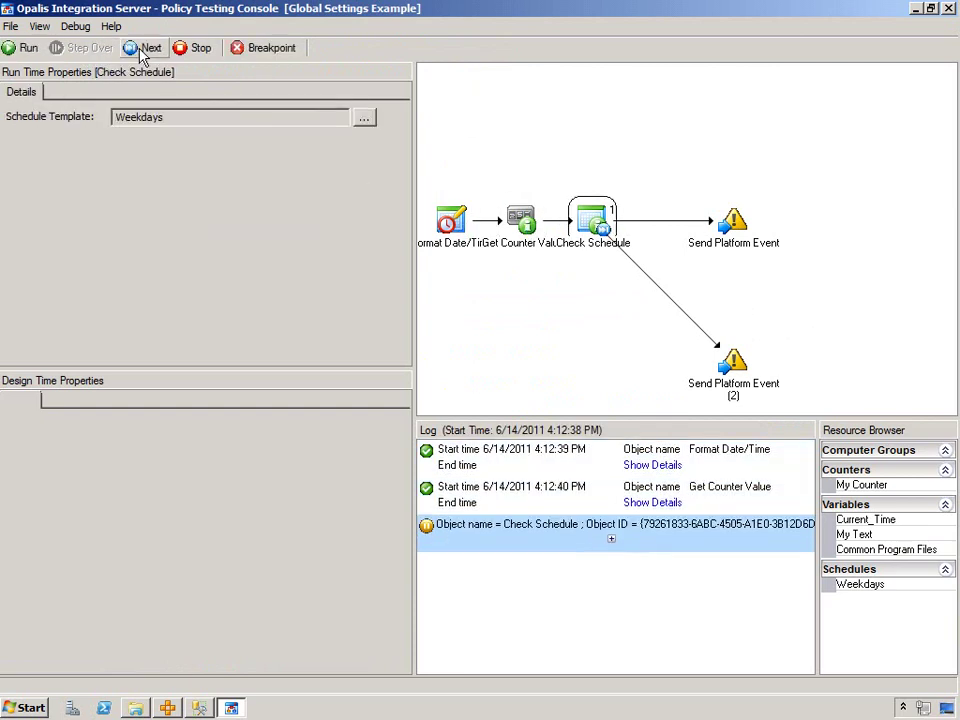
left_click(139, 52)
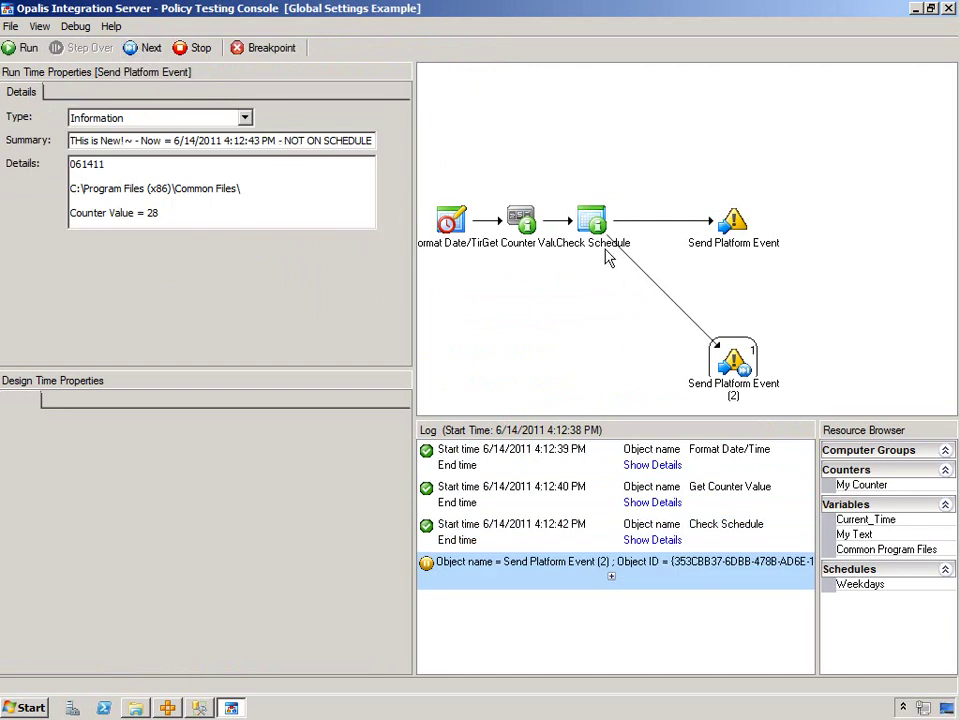
left_click(197, 47)
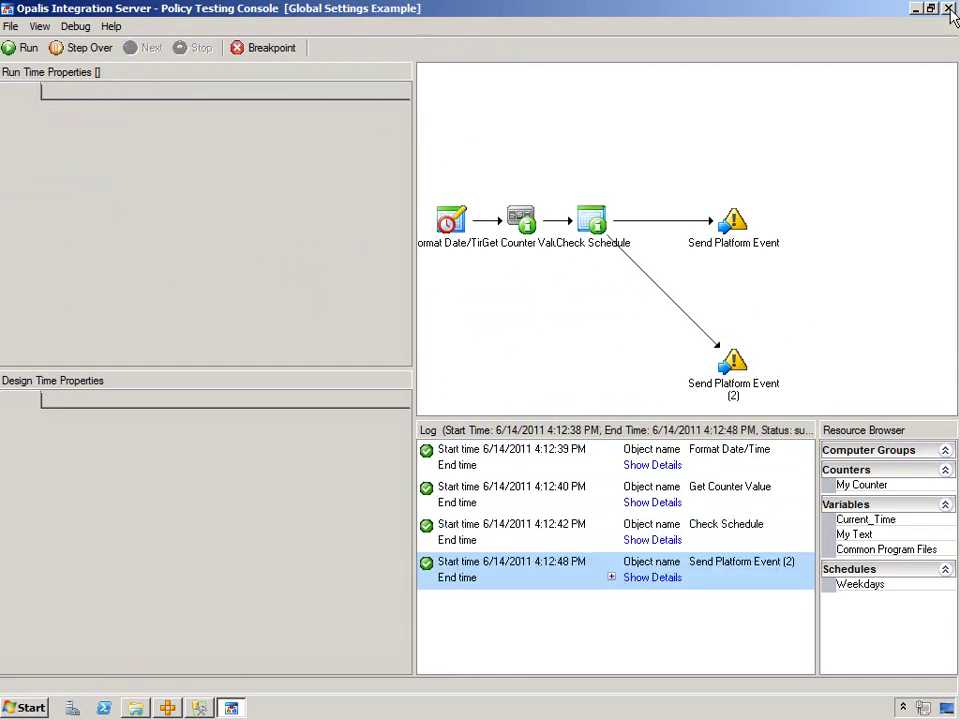
left_click(948, 9)
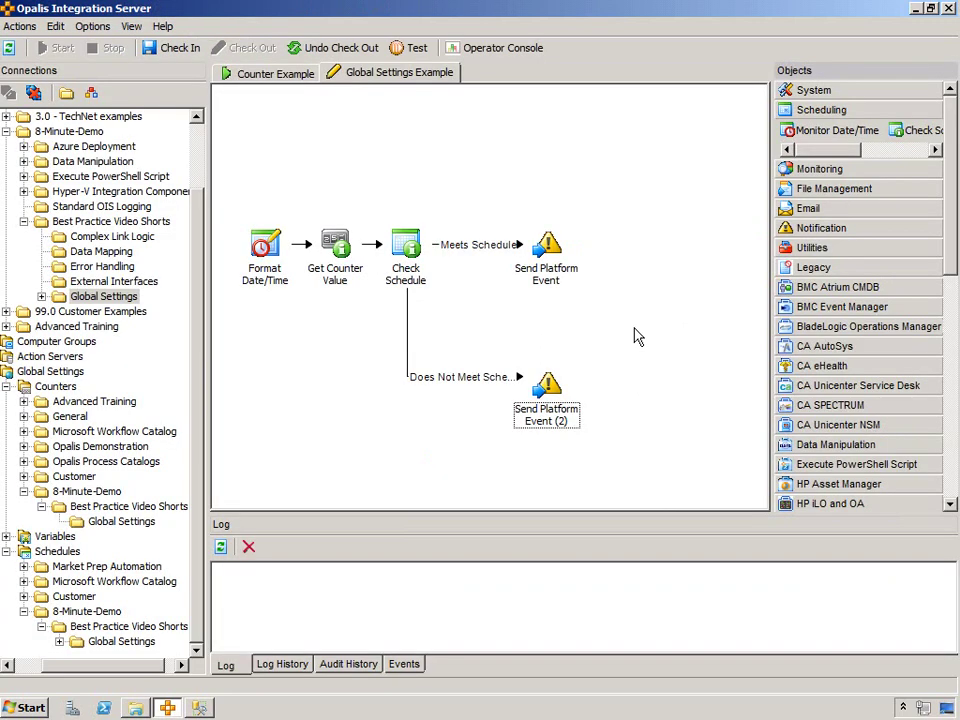
Clear the schedule assigned to the Counter Example policy and start the policy
left_click(268, 72)
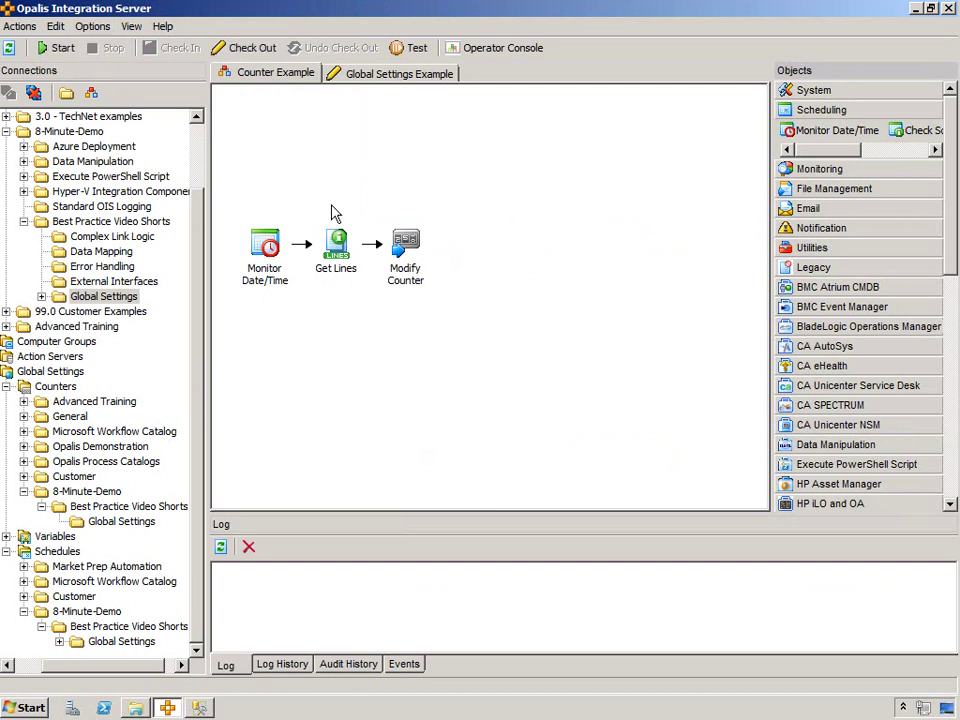
right_click(255, 73)
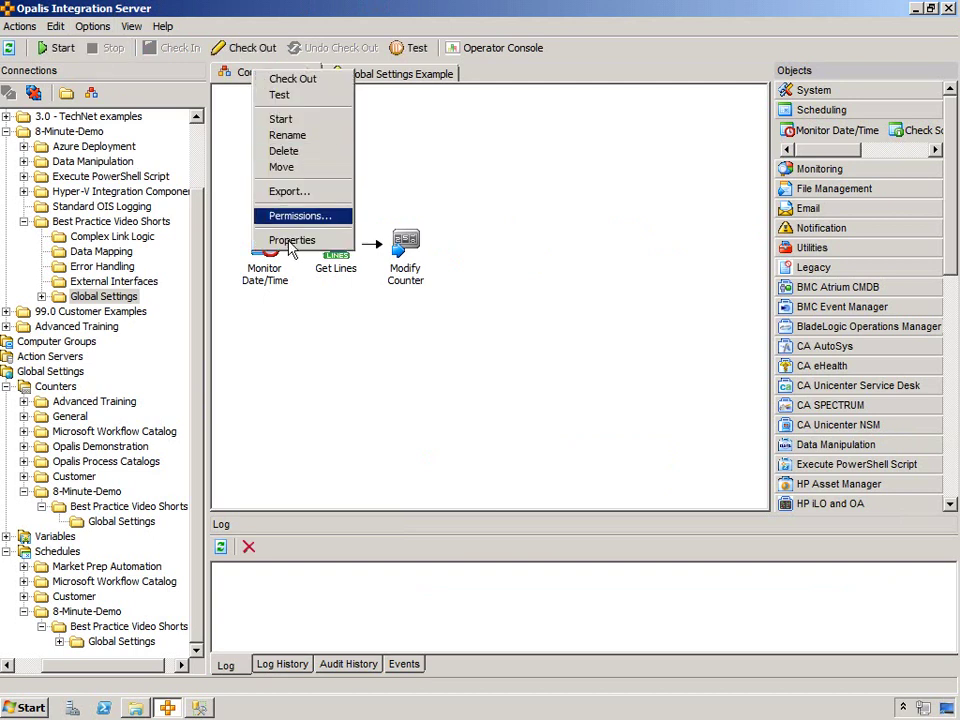
left_click(291, 241)
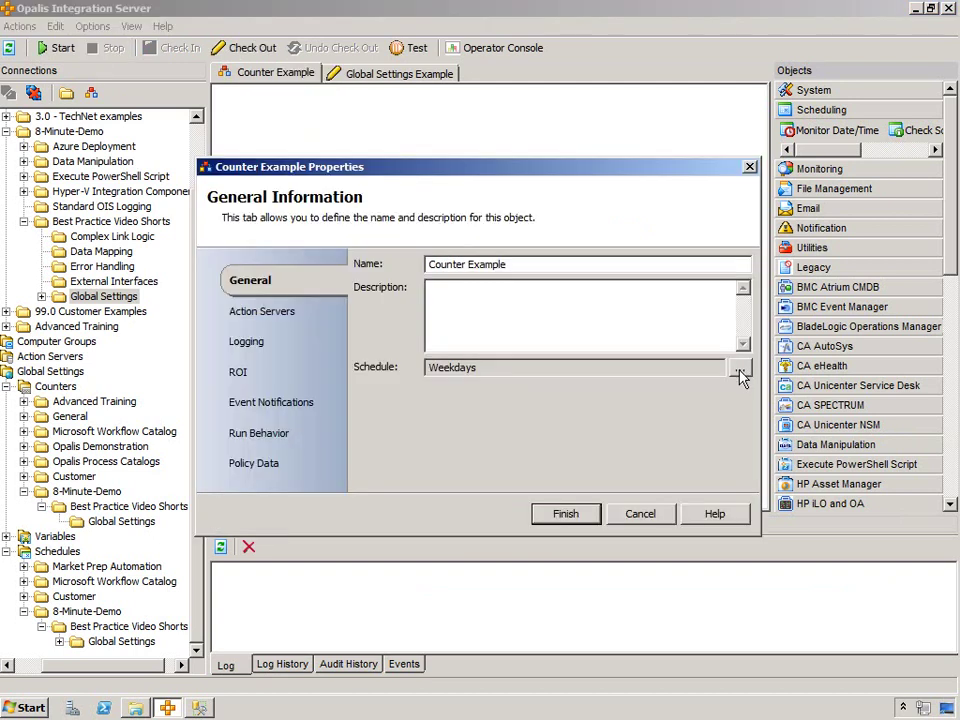
left_click(740, 372)
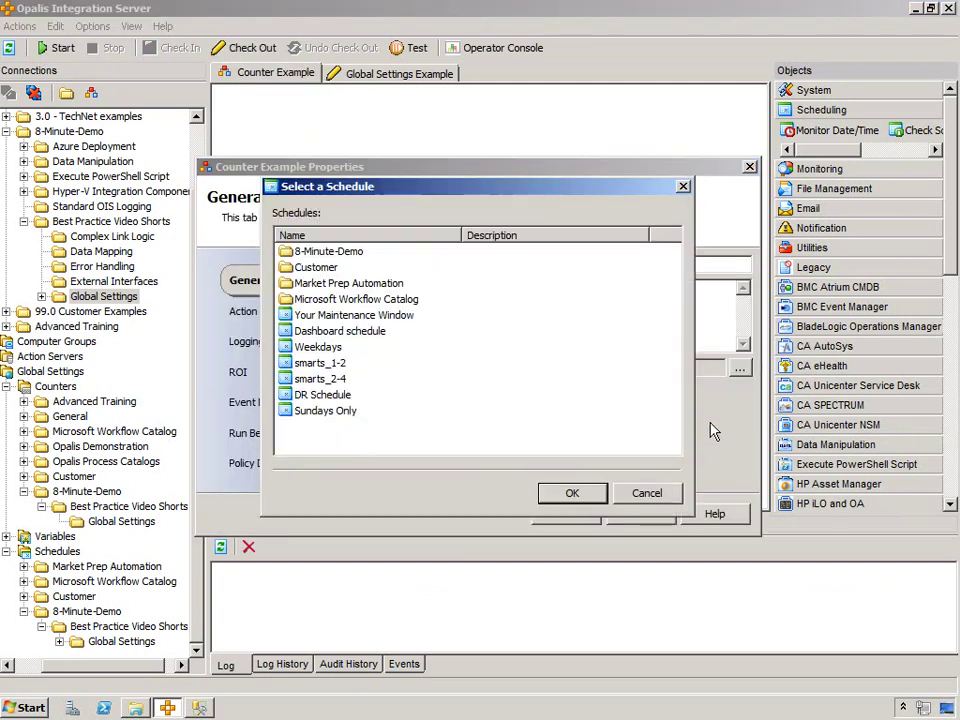
left_click(572, 497)
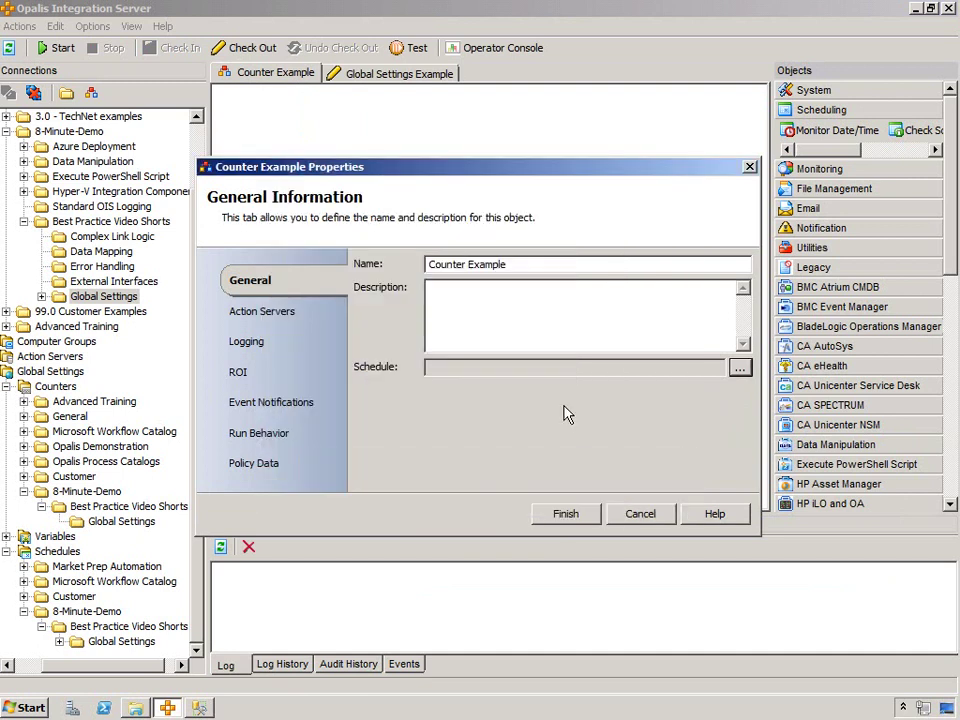
left_click(562, 517)
left_click(152, 45)
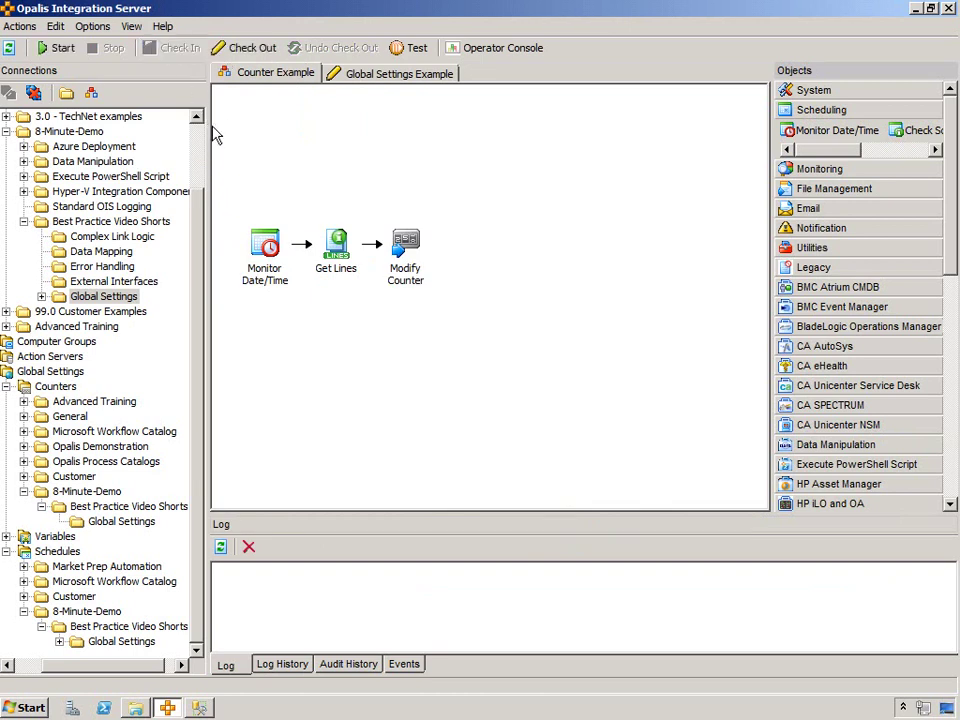
left_click(60, 50)
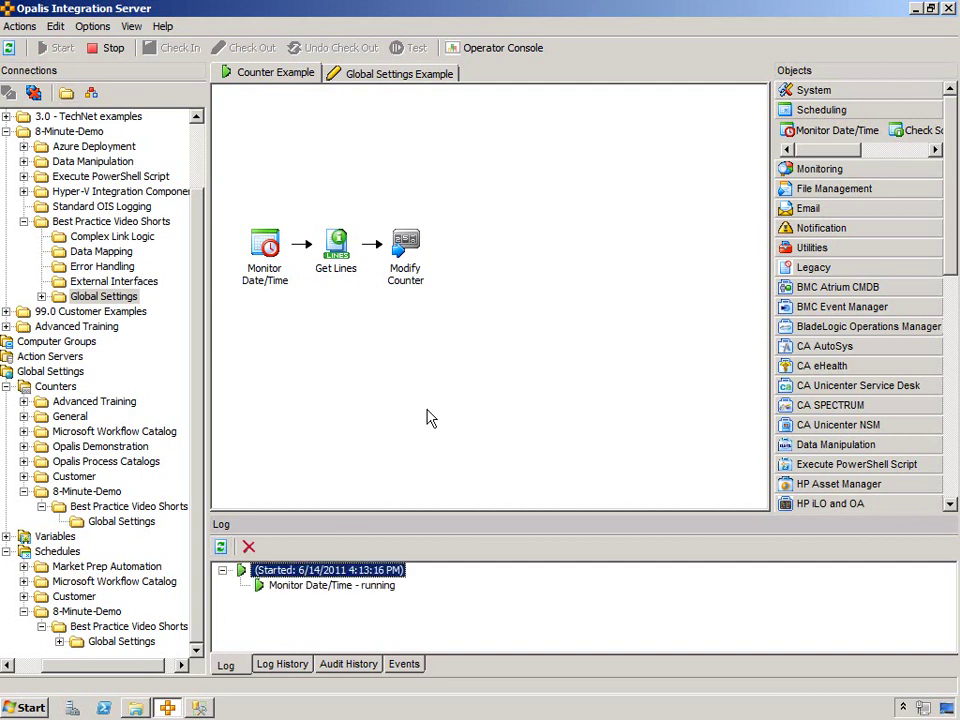
Review the interval settings of the Monitor Date/Time object in the Counter Example policy without changing them
left_click(452, 383)
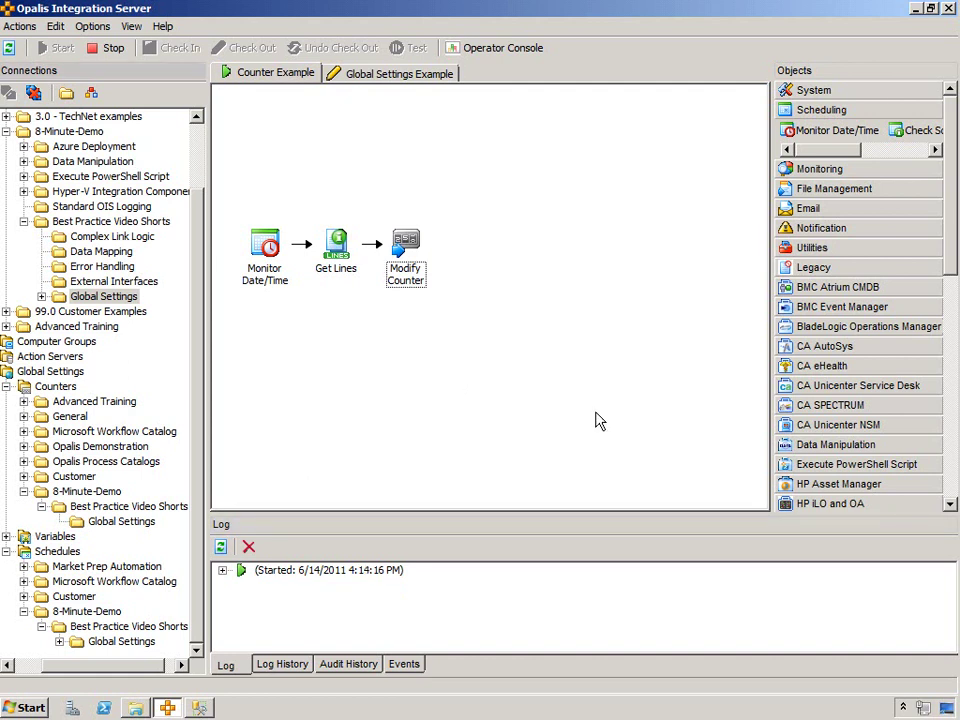
double_click(265, 243)
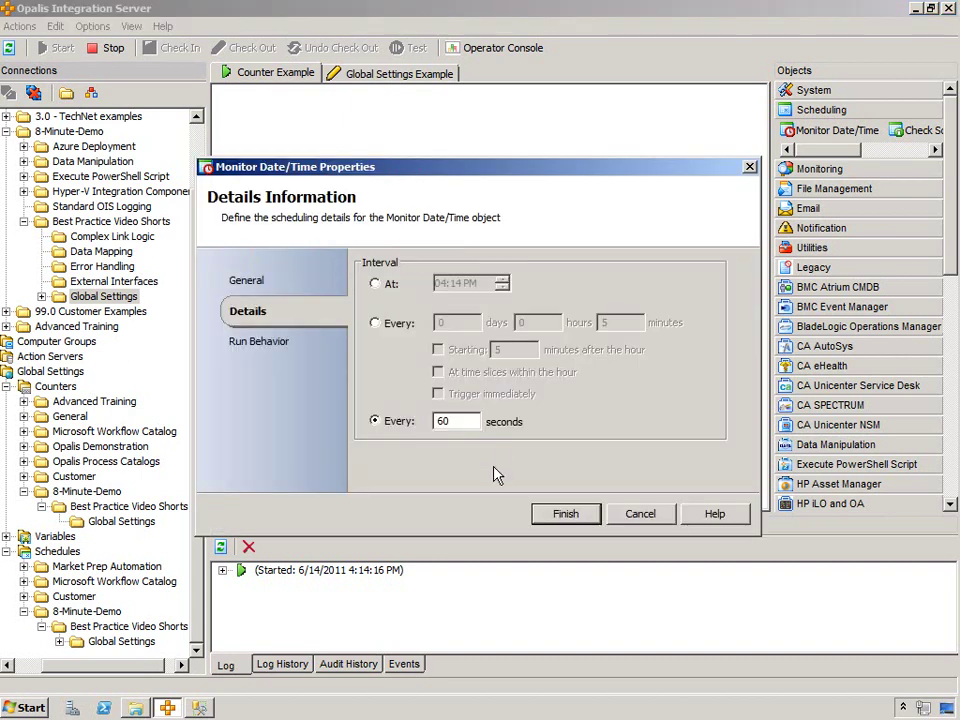
left_click(639, 513)
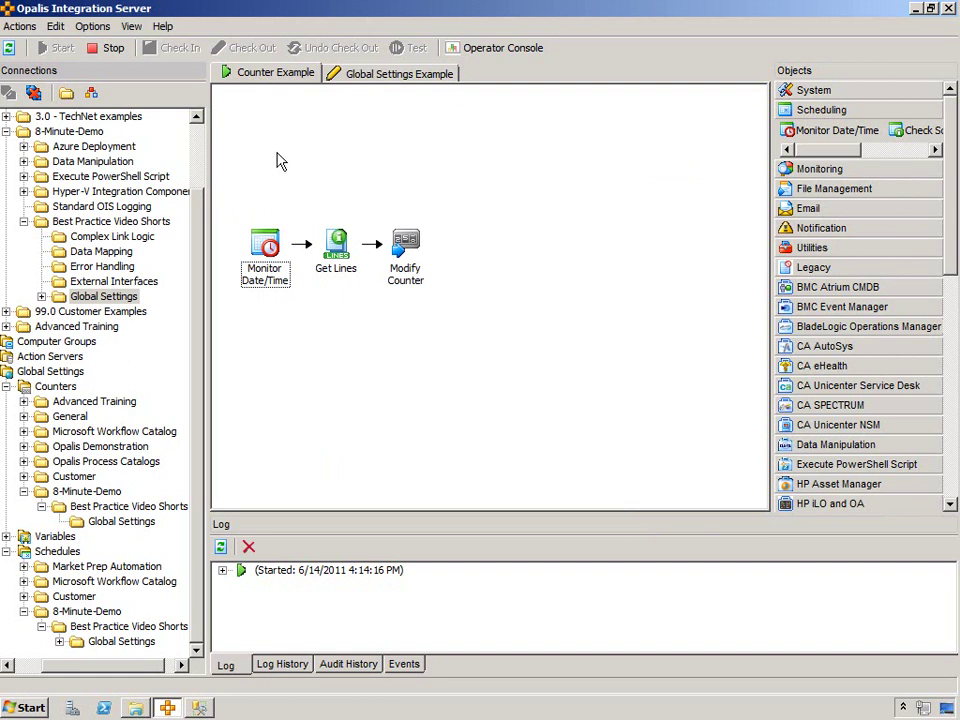